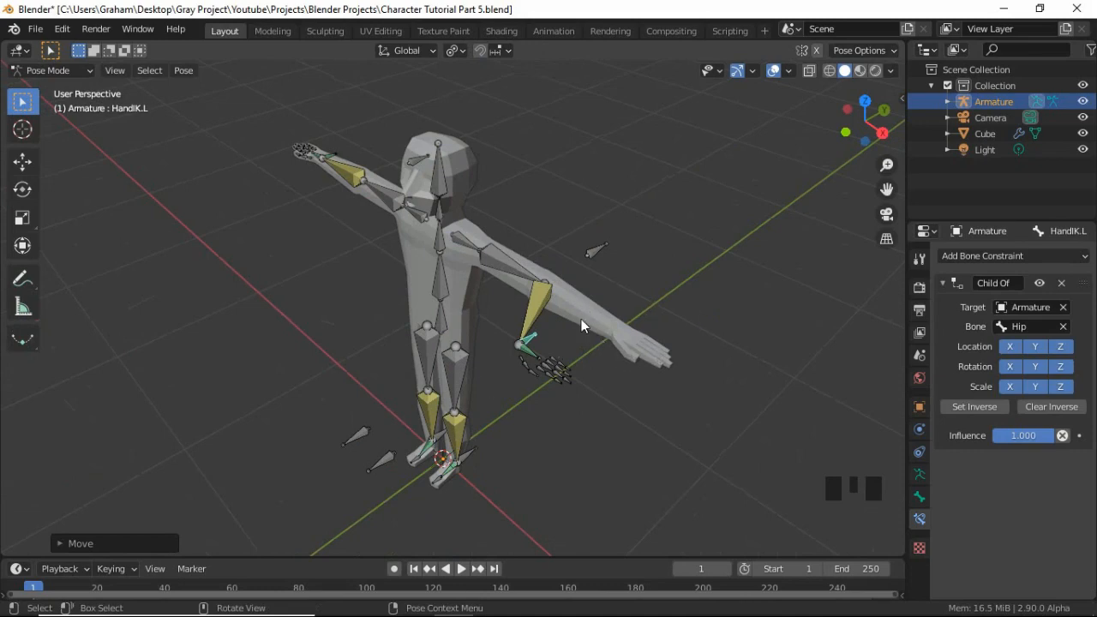
Undo the last move of the left hand IK bone and switch the armature to Object Mode.
key(ctrl+z)
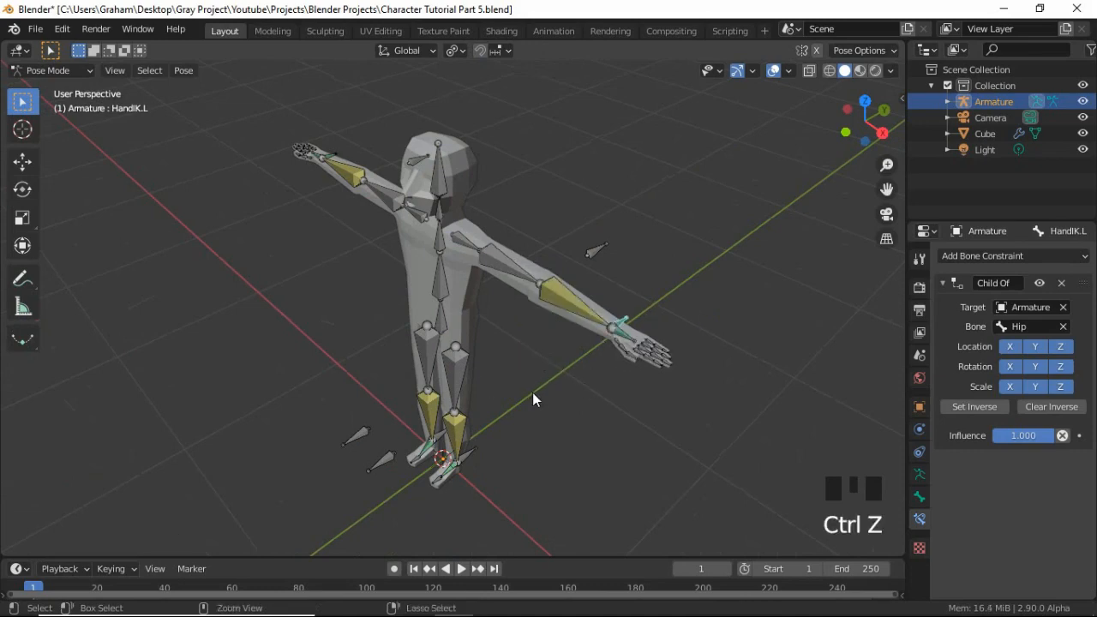
key(ctrl+Tab)
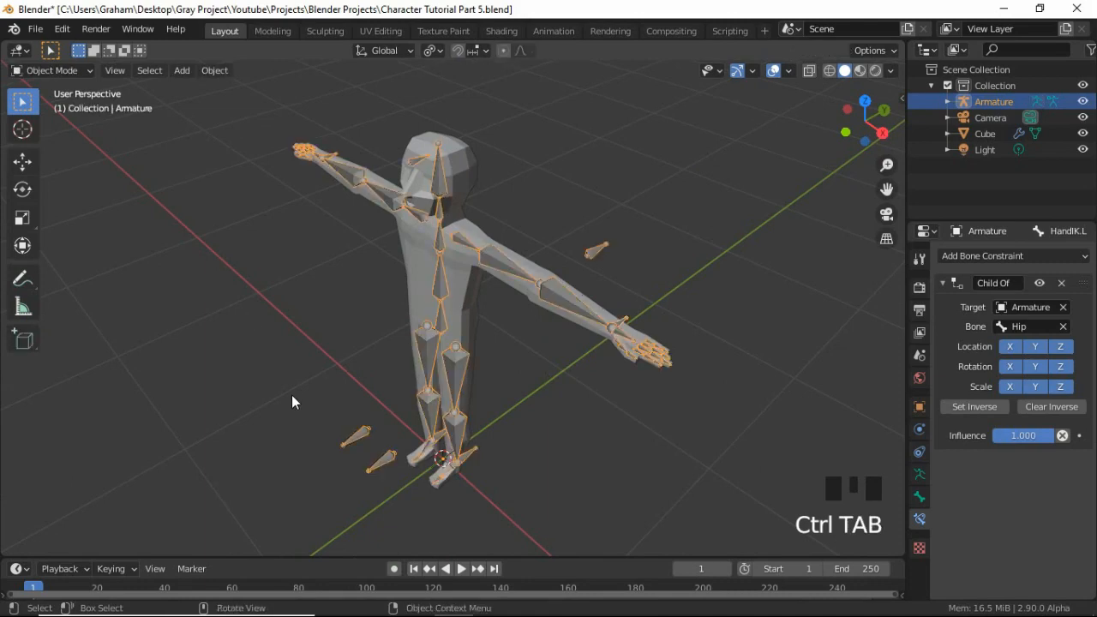
middle_drag(293, 396, 431, 352)
middle_drag(516, 334, 406, 315)
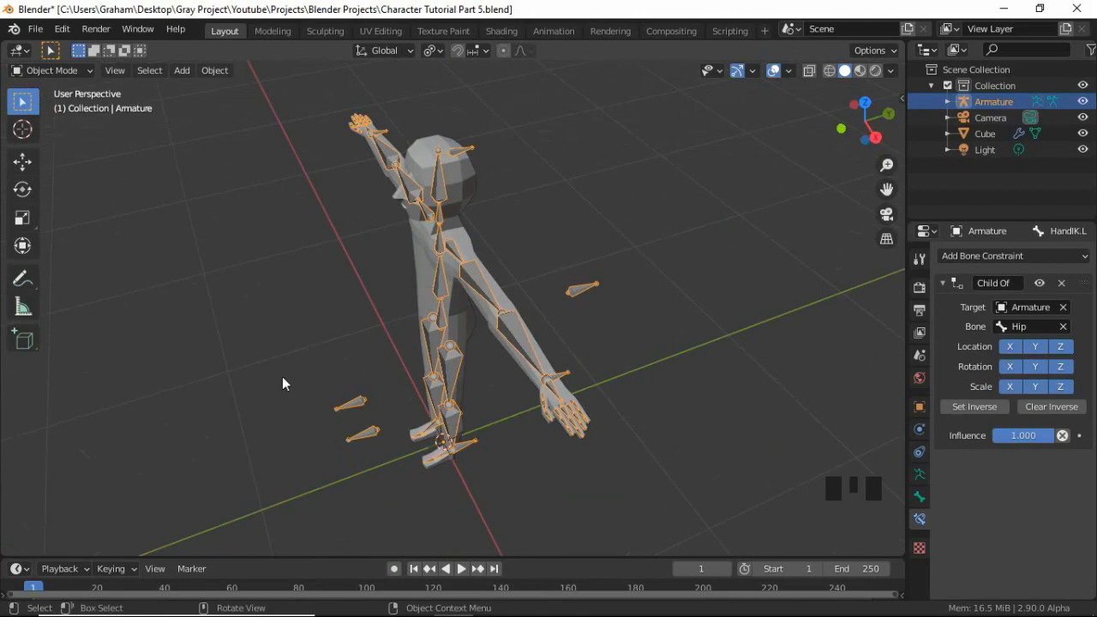
key(KP_1)
scroll(460, 399, down, 1)
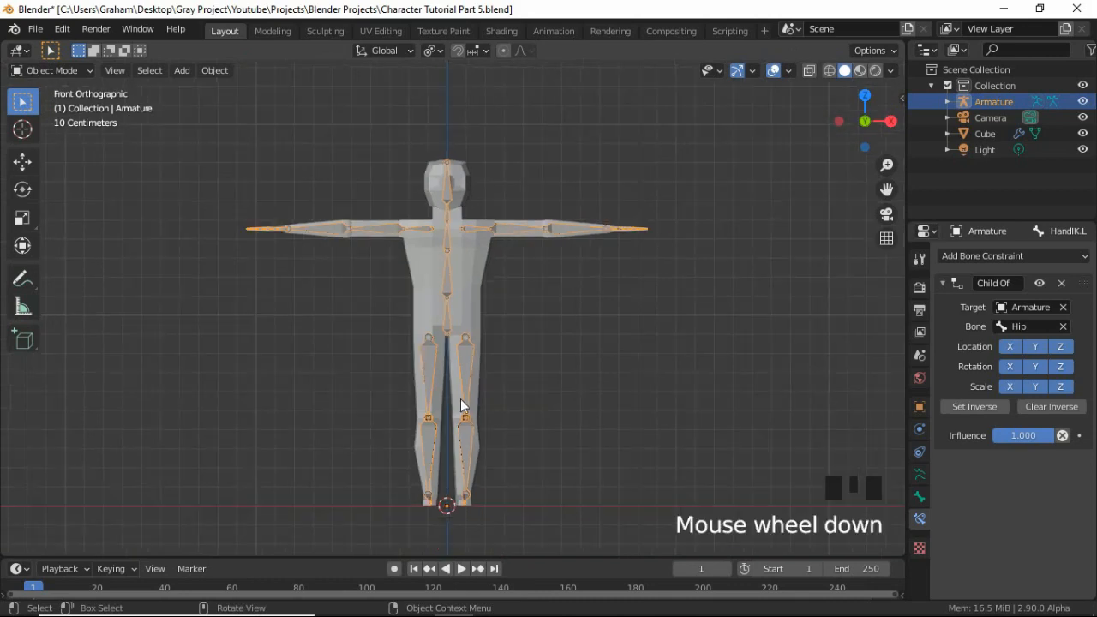
scroll(461, 398, up, 1)
shift+middle_drag(461, 410, 461, 374)
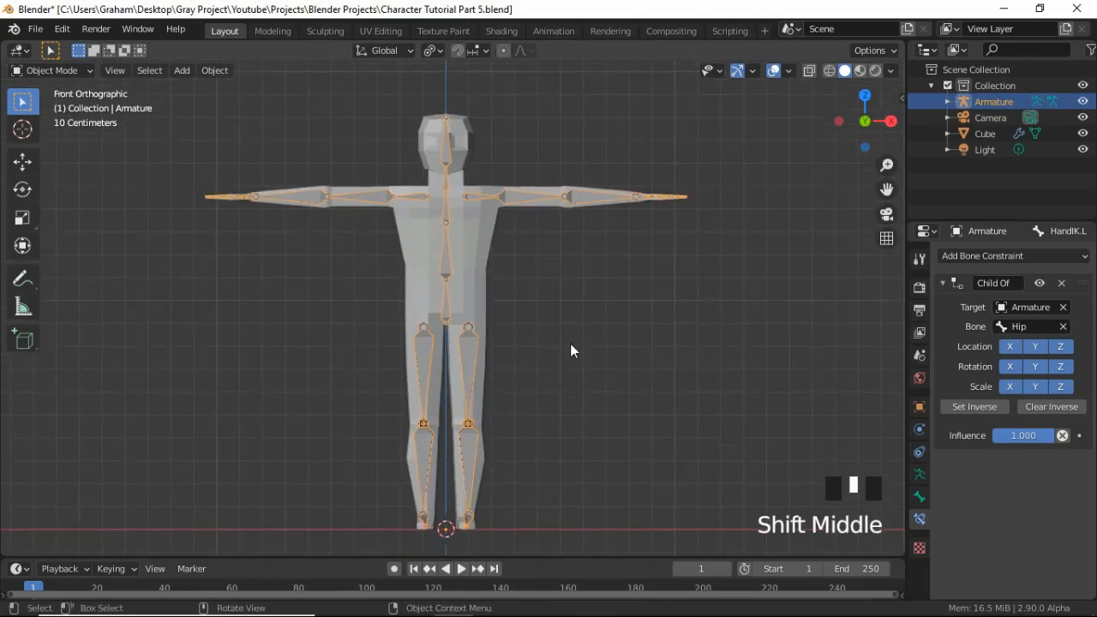
Parent the character mesh Cube to the armature using Armature Deform With Automatic Weights.
key(alt+a)
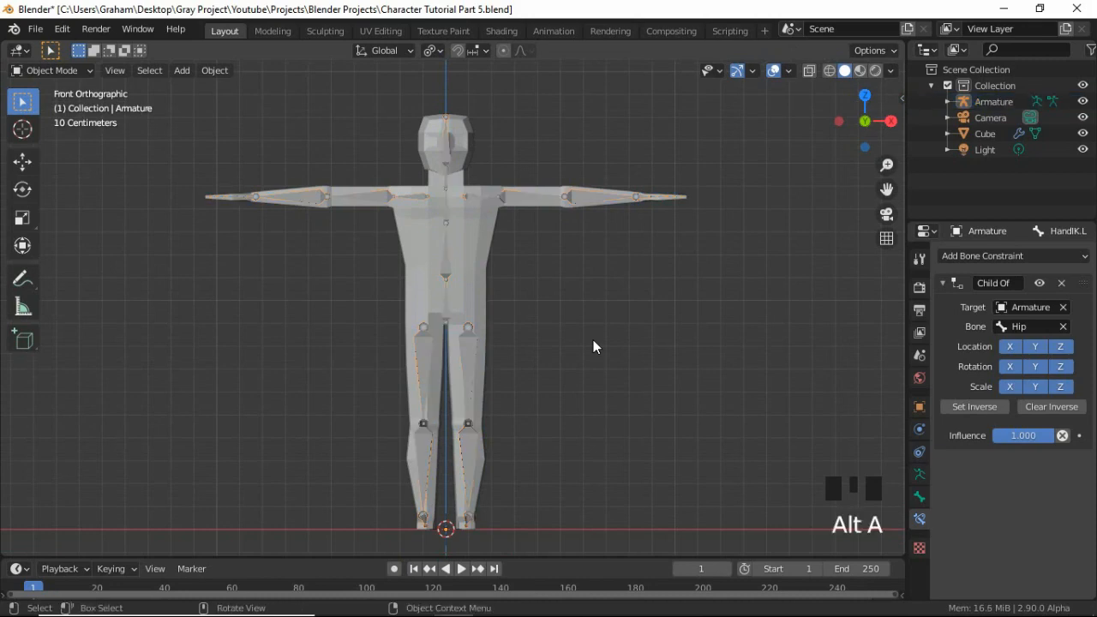
click(640, 327)
click(647, 317)
click(654, 310)
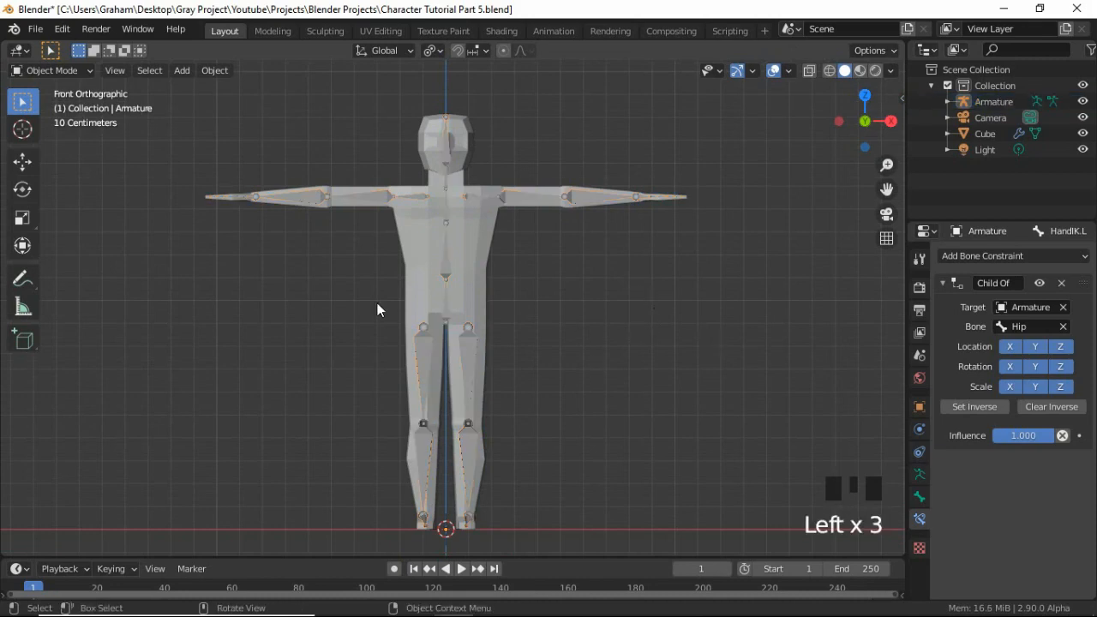
click(480, 232)
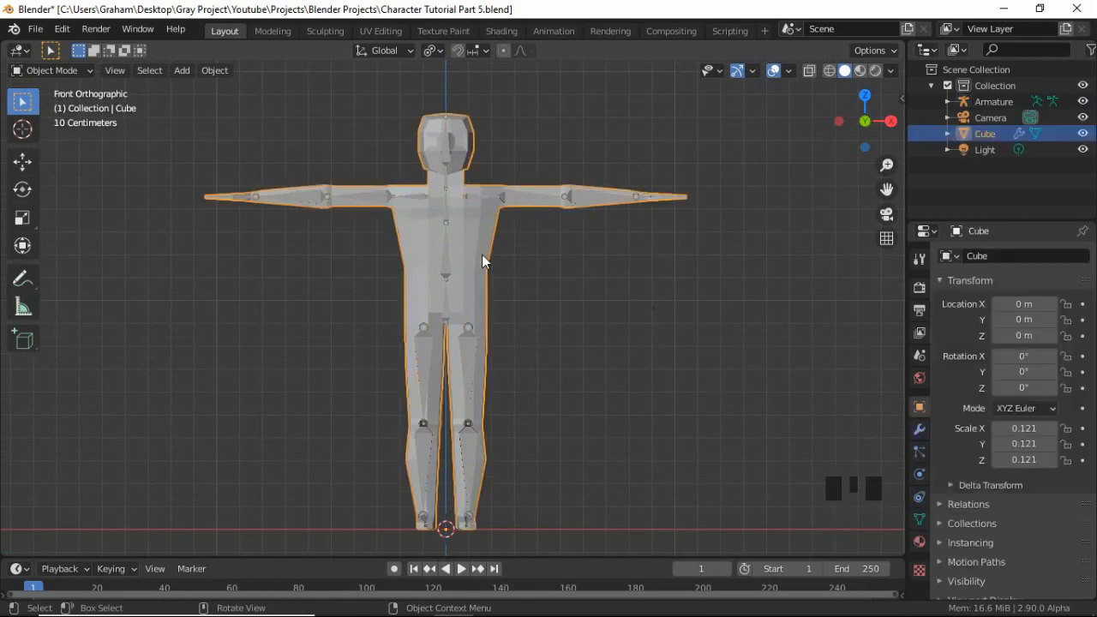
shift+click(446, 259)
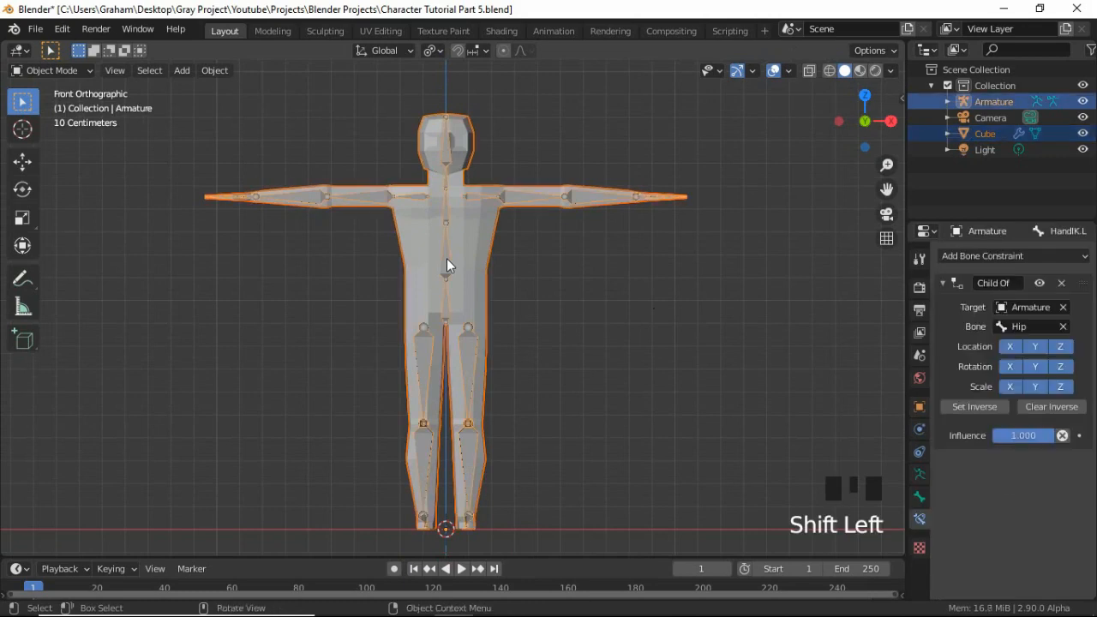
key(ctrl+p)
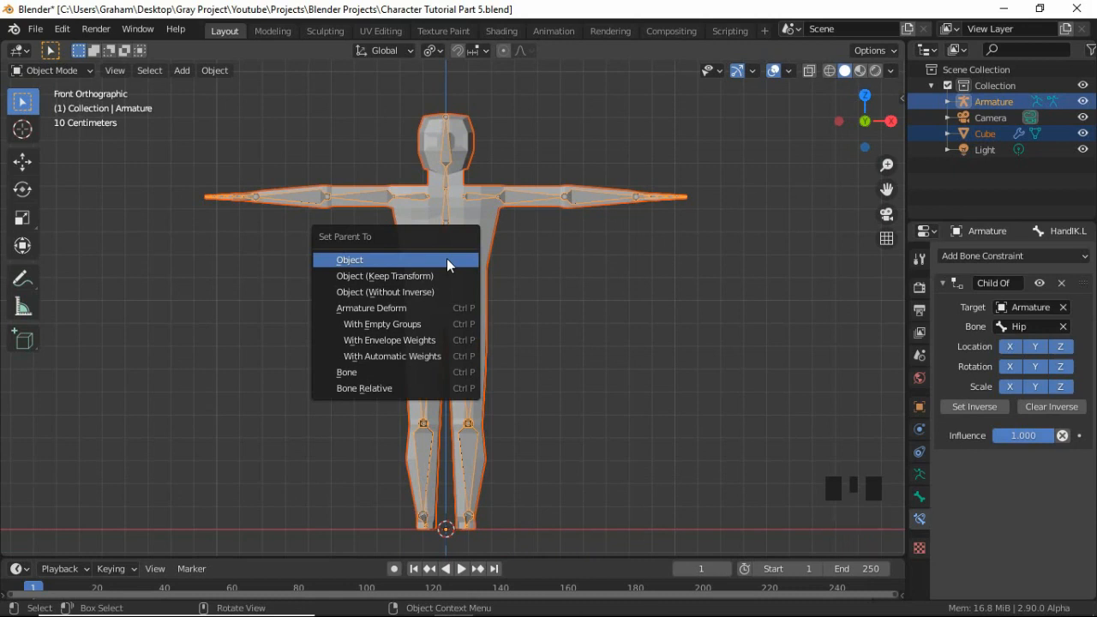
click(437, 357)
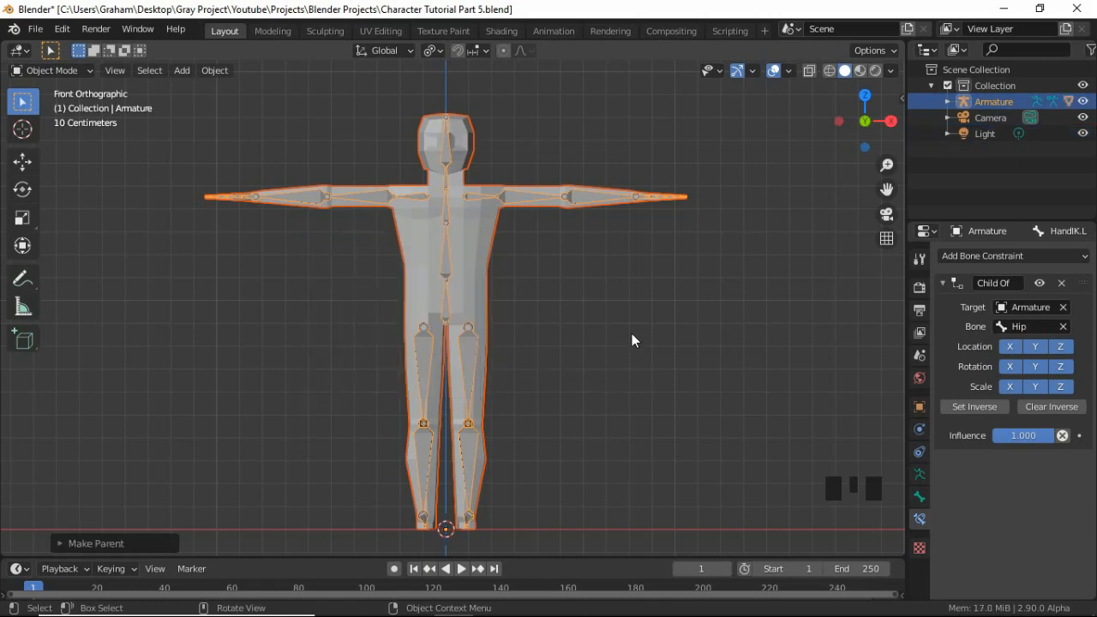
Select only the armature and switch it to Pose Mode.
key(alt+a)
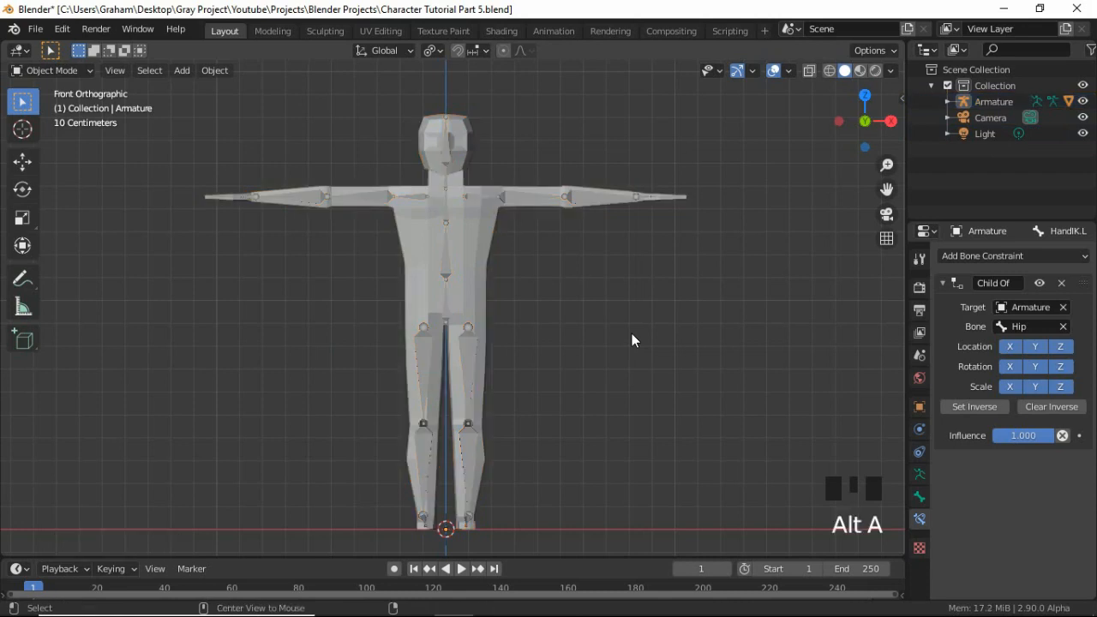
click(450, 270)
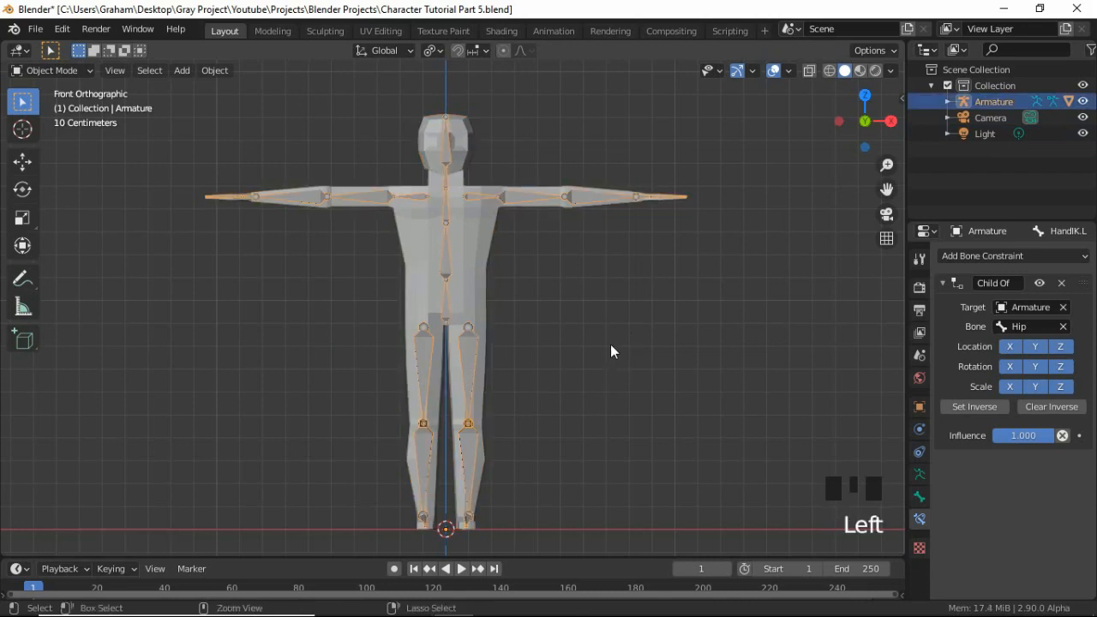
key(ctrl+Tab)
Move the HandIK.L bone forward along global Y and inward along global X to bend the left arm.
middle_drag(672, 259, 542, 322)
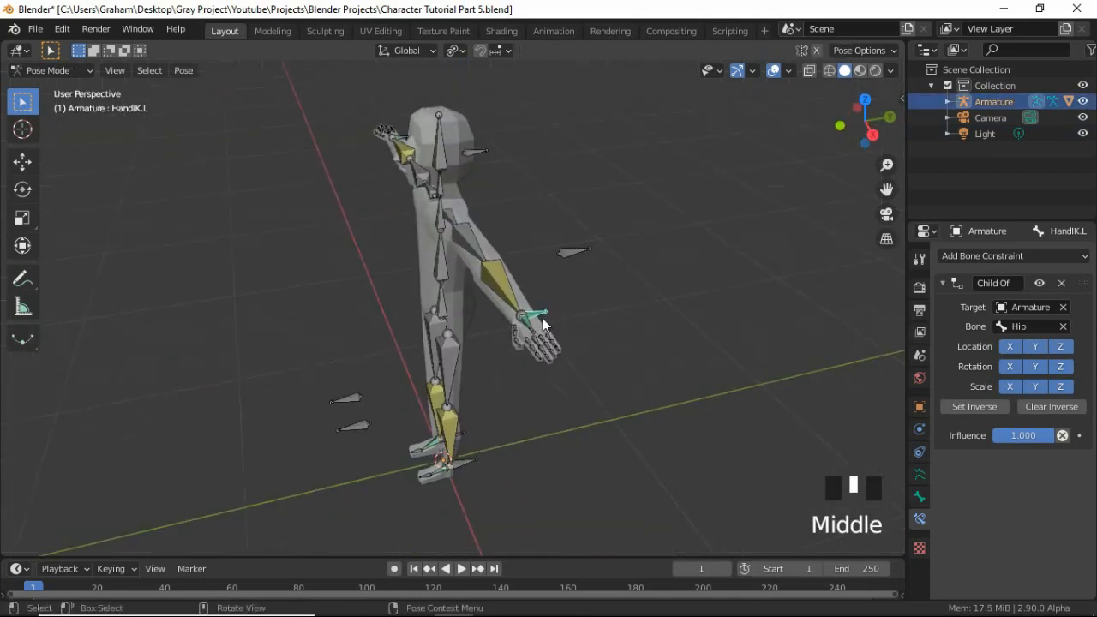
click(537, 314)
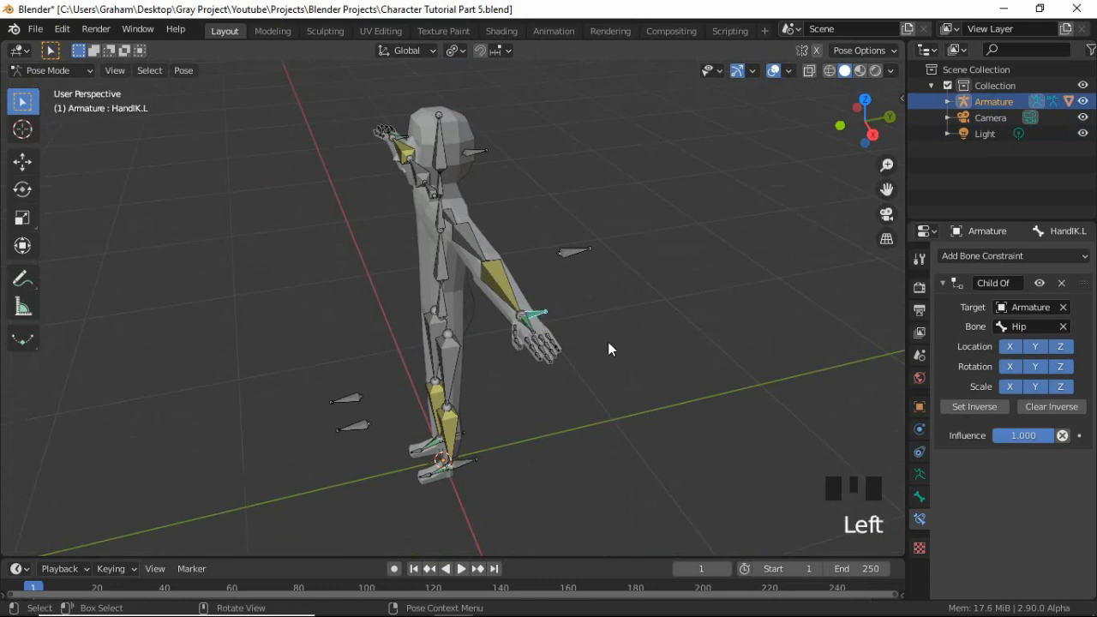
key(g)
key(y)
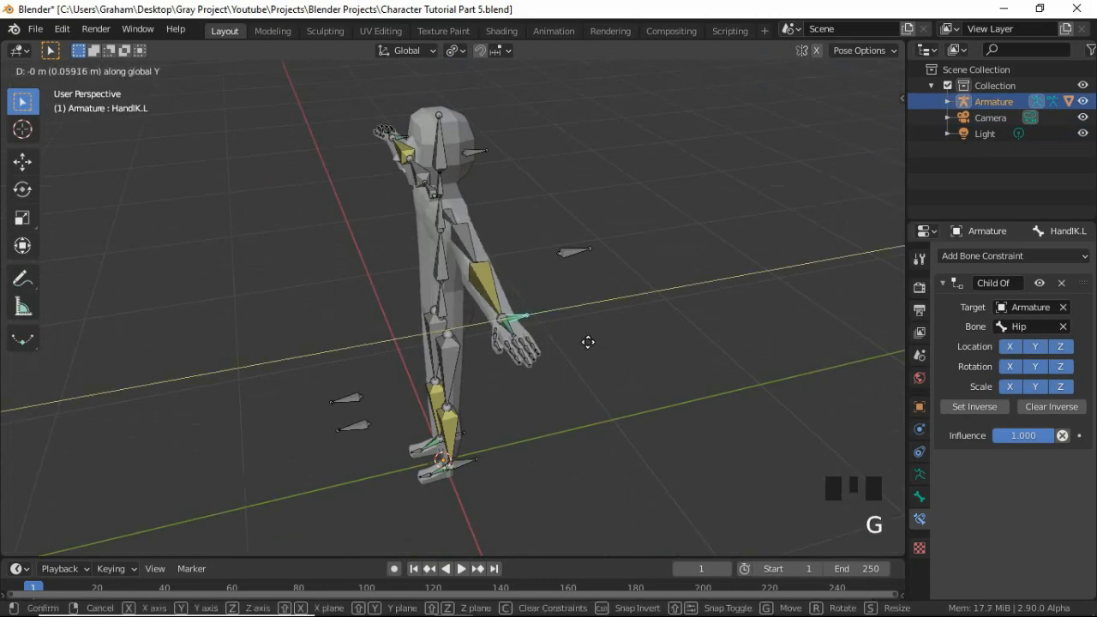
click(554, 347)
key(g)
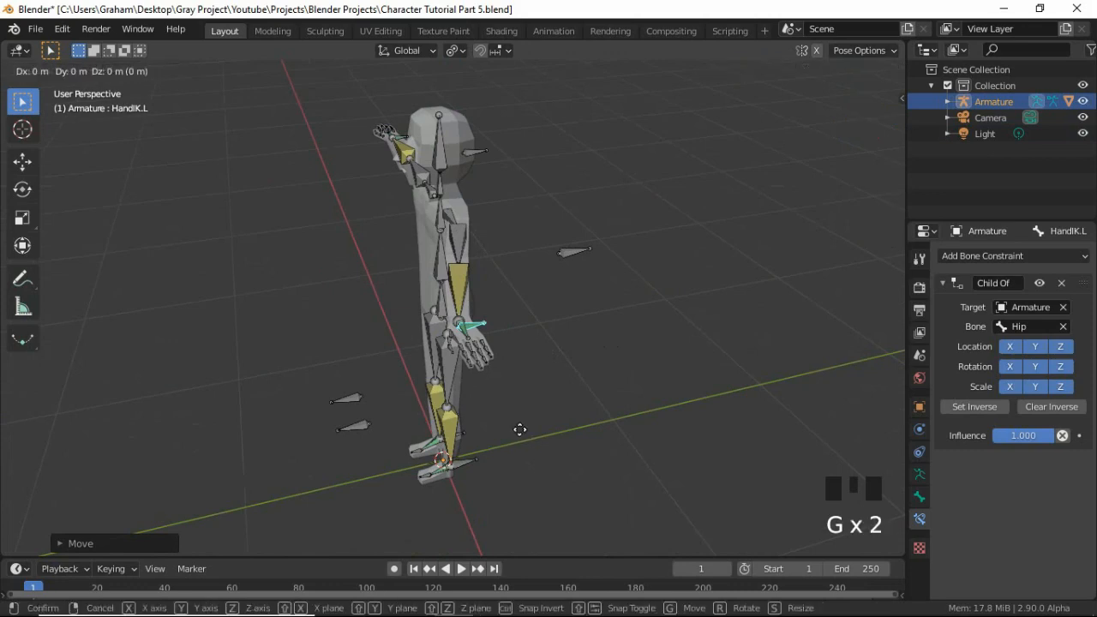
key(x)
click(455, 336)
middle_drag(455, 337, 451, 369)
Try rotating the HandIK.L bone at the wrist in the top orthographic view.
key(KP_7)
scroll(452, 368, up, 5)
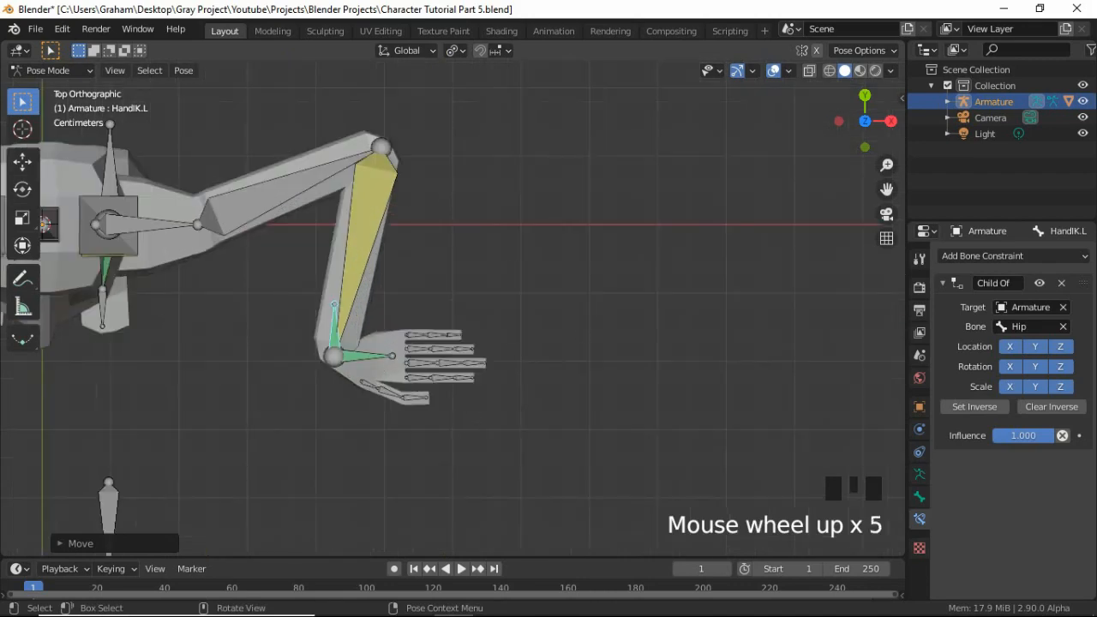
key(r)
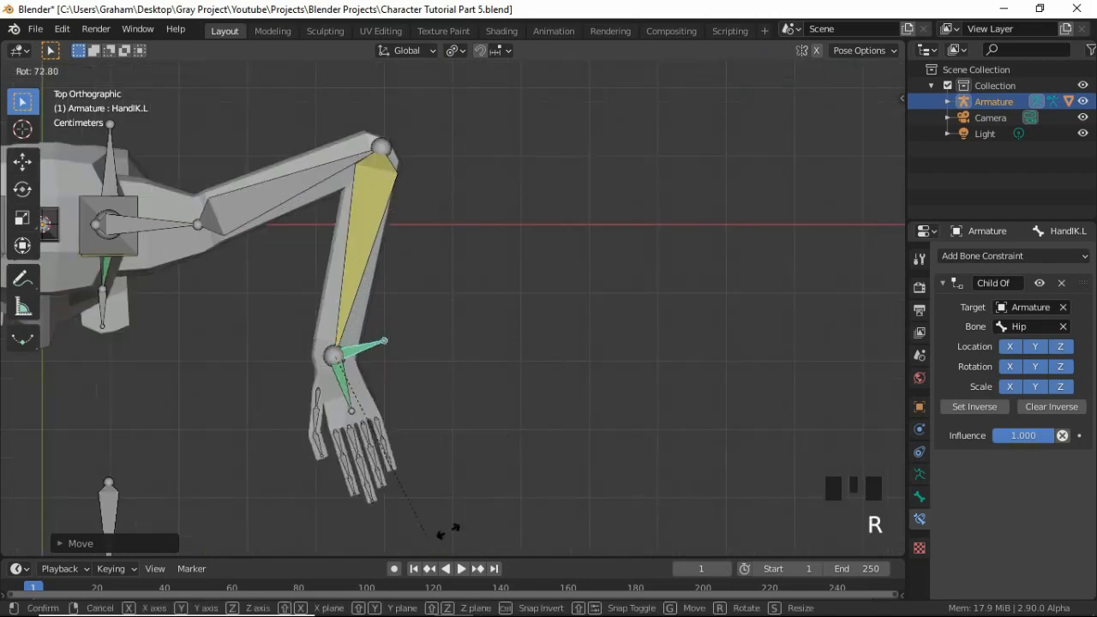
right_click(493, 497)
Raise the FootIK.L bone about 0.42 m along global Z to bend the left leg.
scroll(454, 468, down, 4)
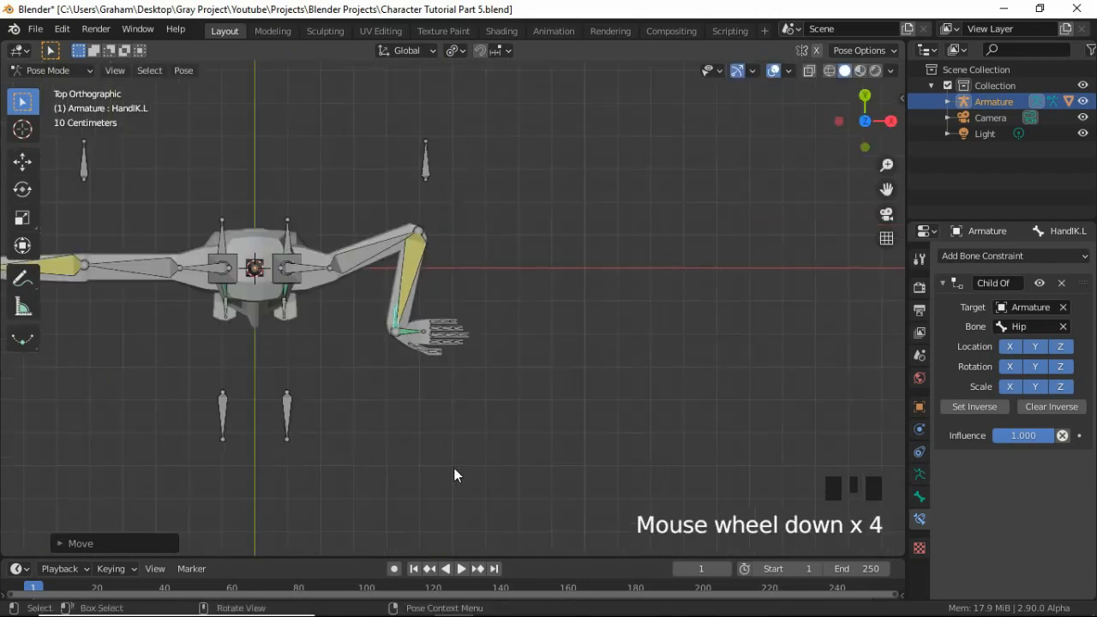
middle_drag(454, 468, 378, 369)
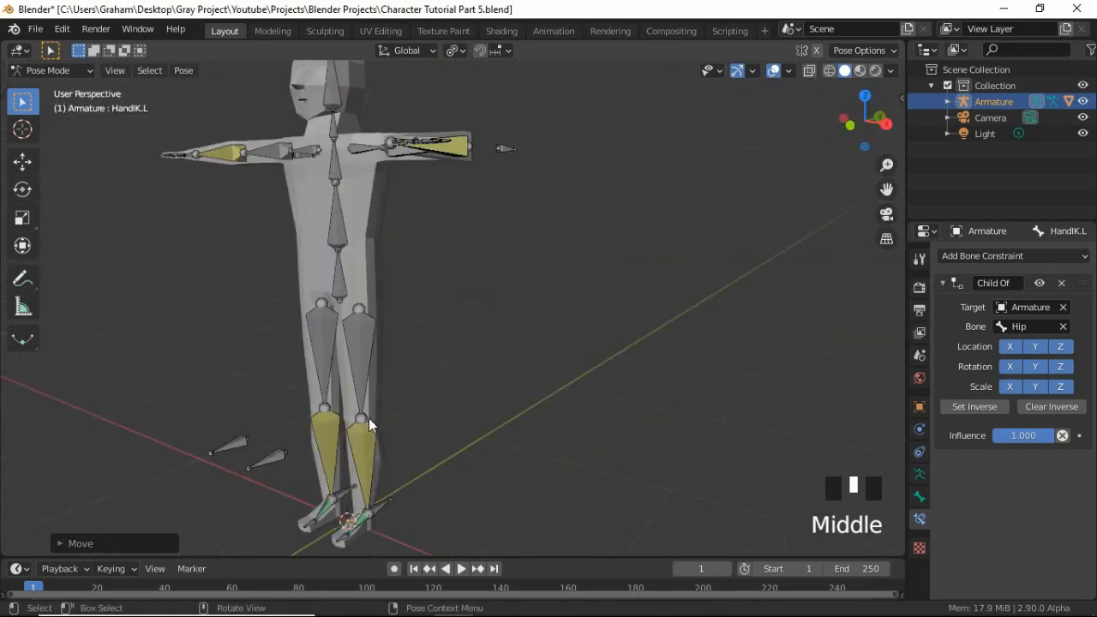
scroll(385, 485, up, 2)
mouse_move(374, 490)
shift+middle_down()
mouse_move(369, 417)
mouse_move(372, 477)
shift+middle_up()
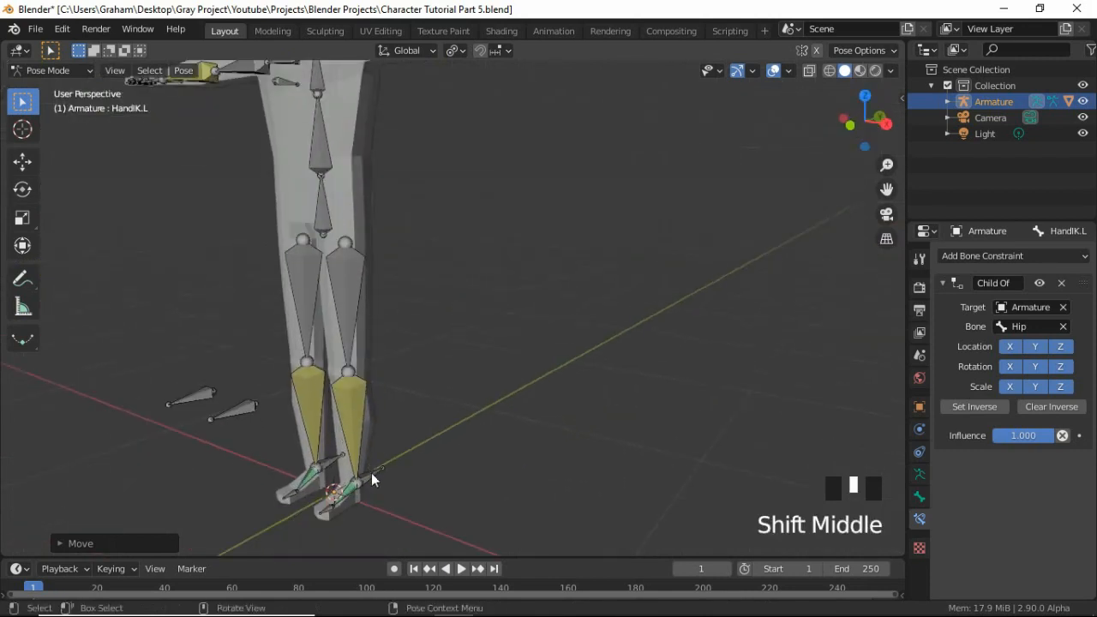
click(451, 459)
key(g)
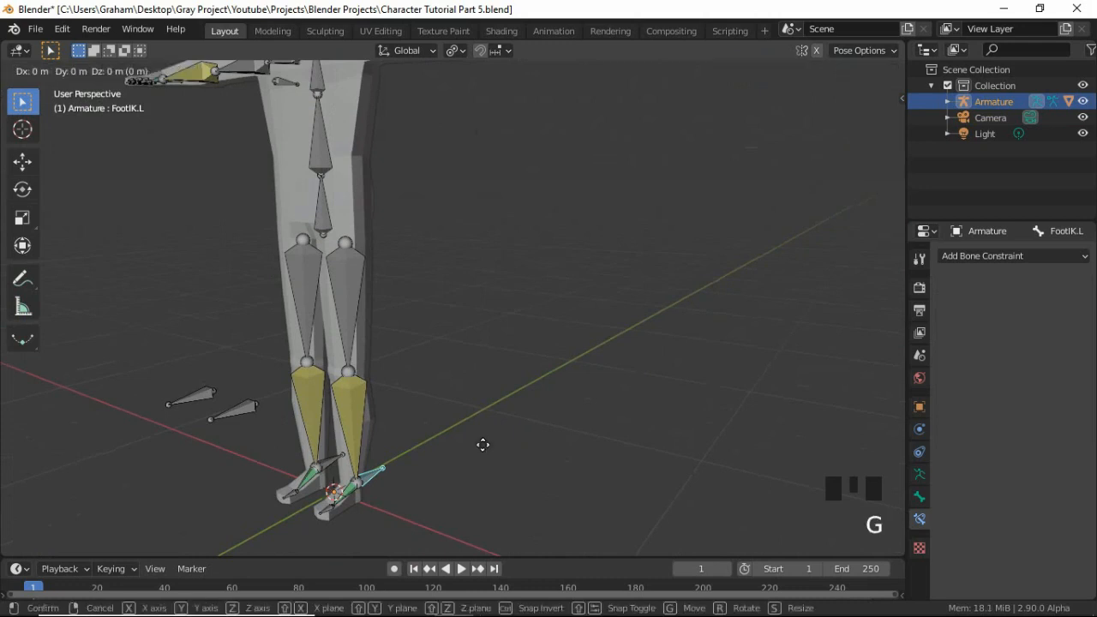
key(z)
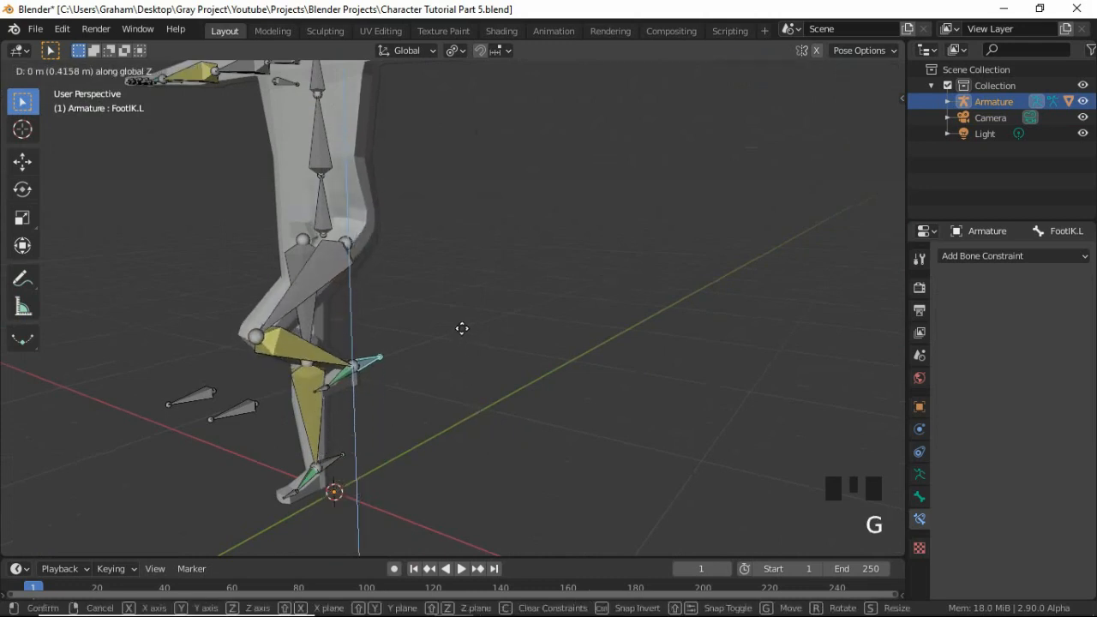
click(462, 329)
Examine how the mesh deforms around the hip and thigh of the bent left leg.
scroll(477, 335, up, 4)
shift+middle_drag(448, 256, 380, 417)
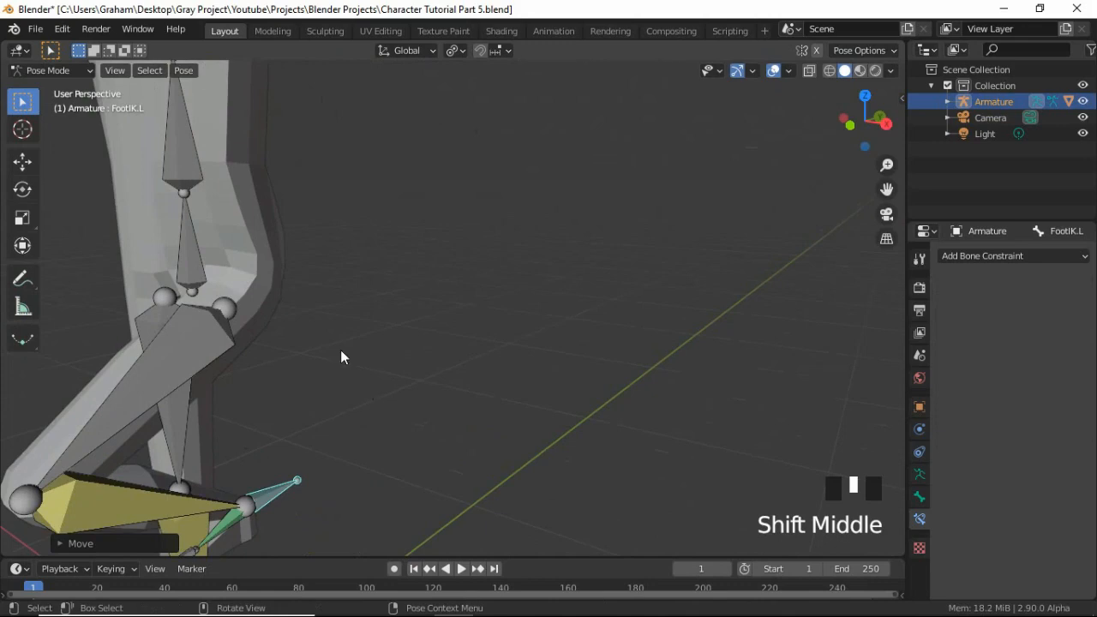
key(KP_3)
scroll(338, 359, up, 2)
middle_drag(345, 364, 493, 453)
scroll(271, 238, up, 3)
shift+middle_drag(272, 237, 386, 389)
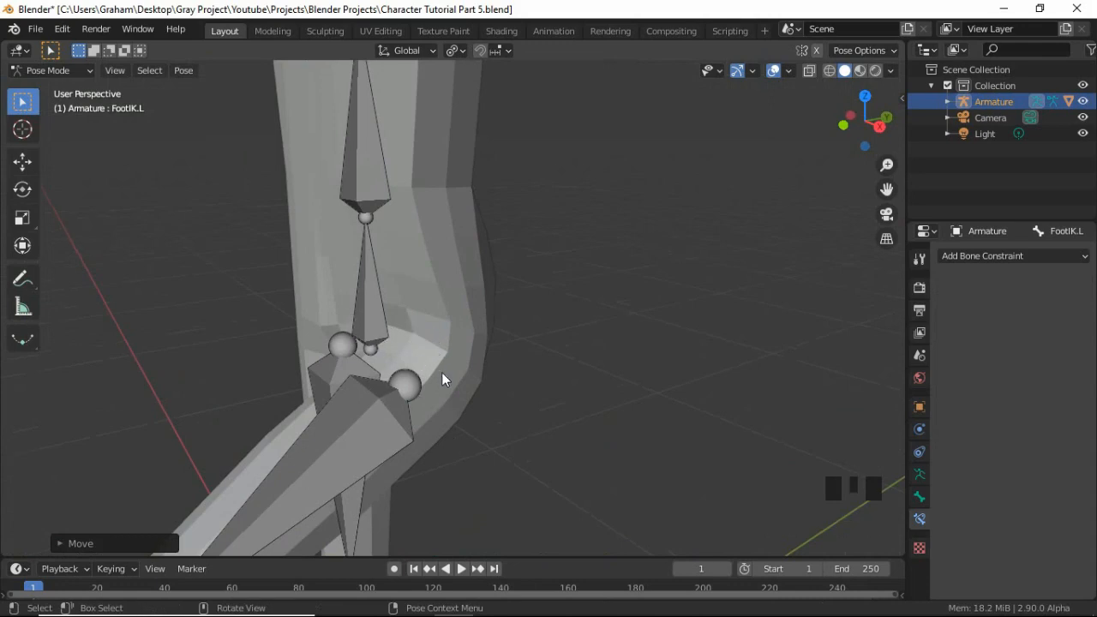
scroll(404, 197, down, 7)
shift+middle_drag(417, 166, 476, 199)
Move the HandIK.L bone up to about the top of the head in the front orthographic view.
click(461, 176)
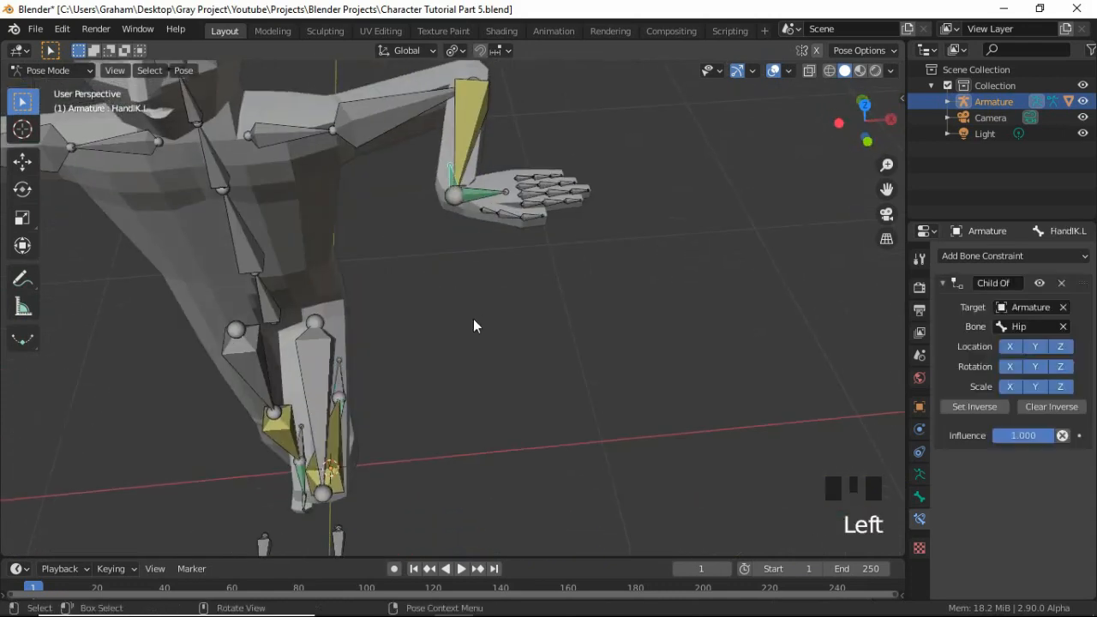
middle_drag(473, 319, 482, 269)
key(KP_1)
scroll(497, 360, down, 3)
key(g)
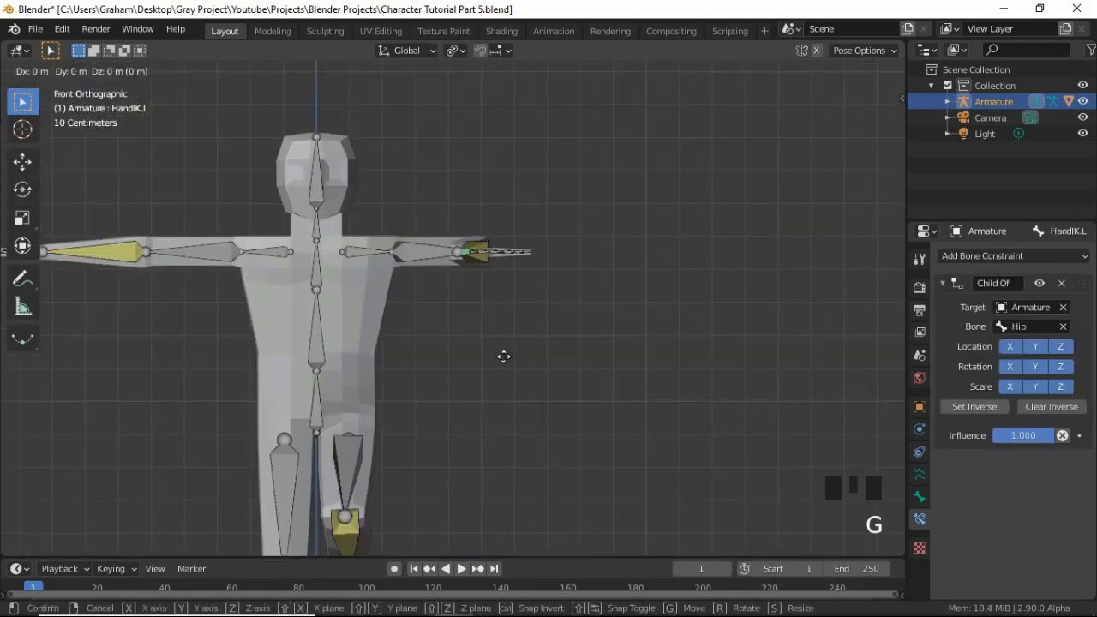
click(497, 252)
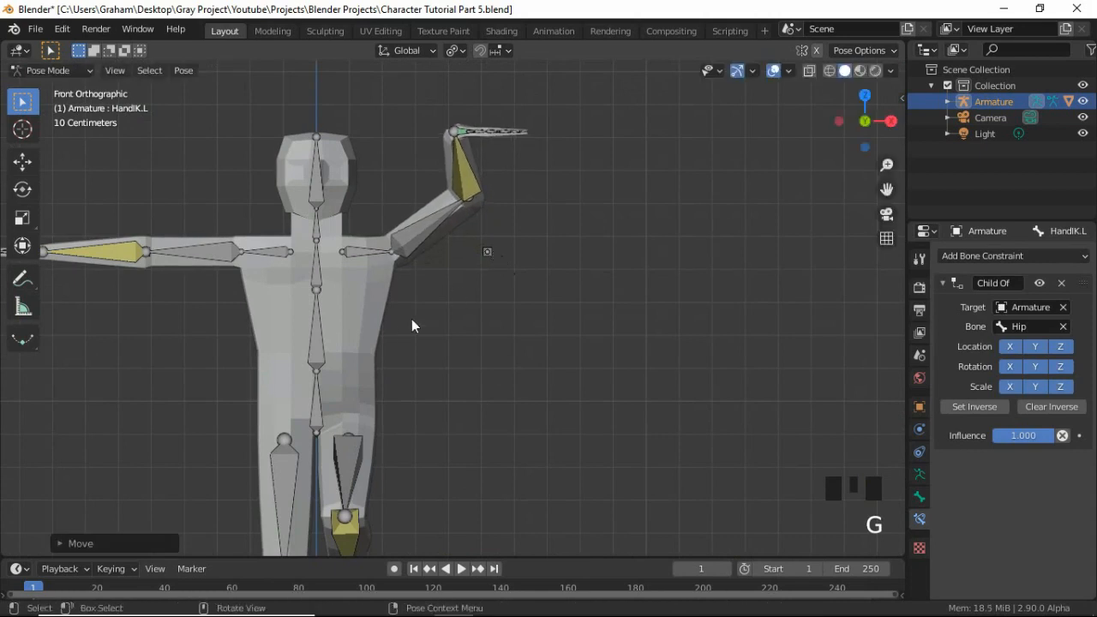
Rotate the Shoulder.L bone upward about the global Y axis and check the shoulder's deformation from the front.
middle_drag(412, 319, 359, 343)
click(470, 236)
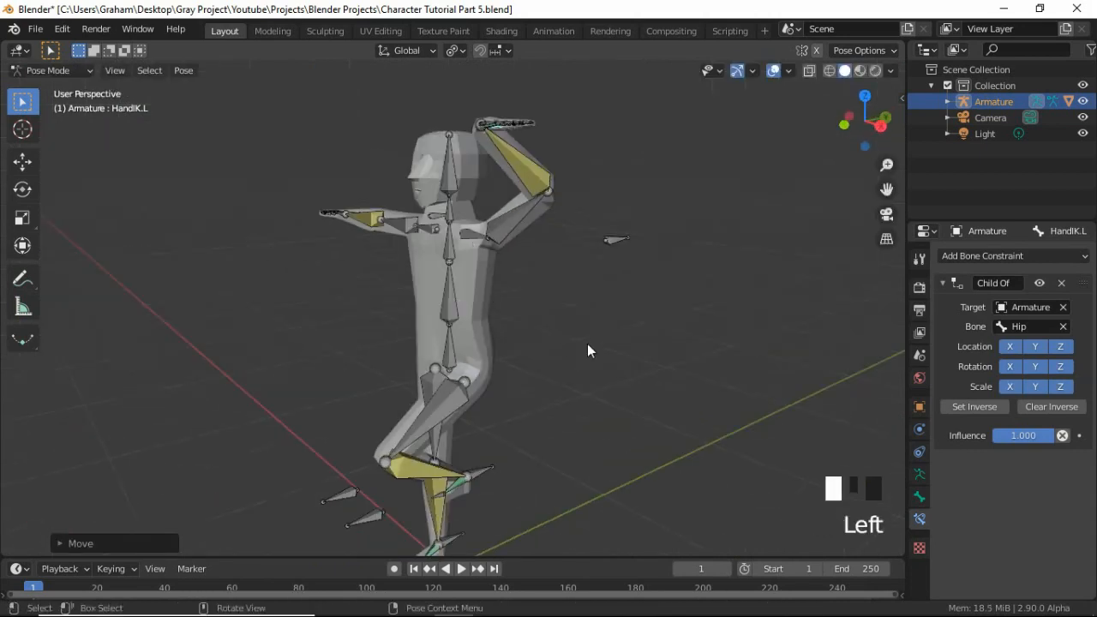
key(r)
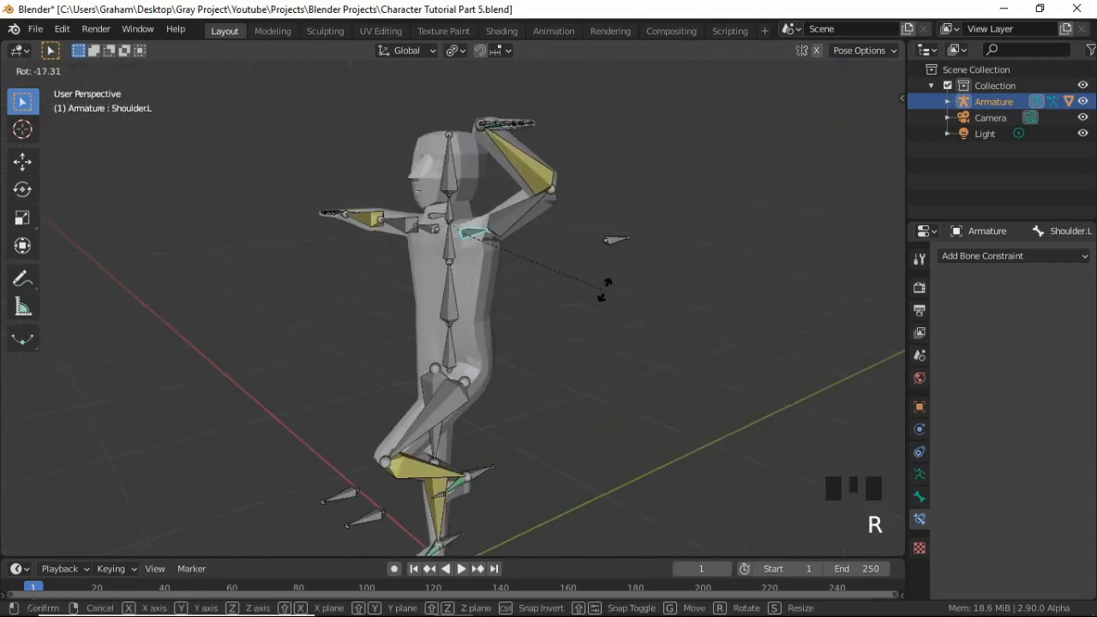
key(y)
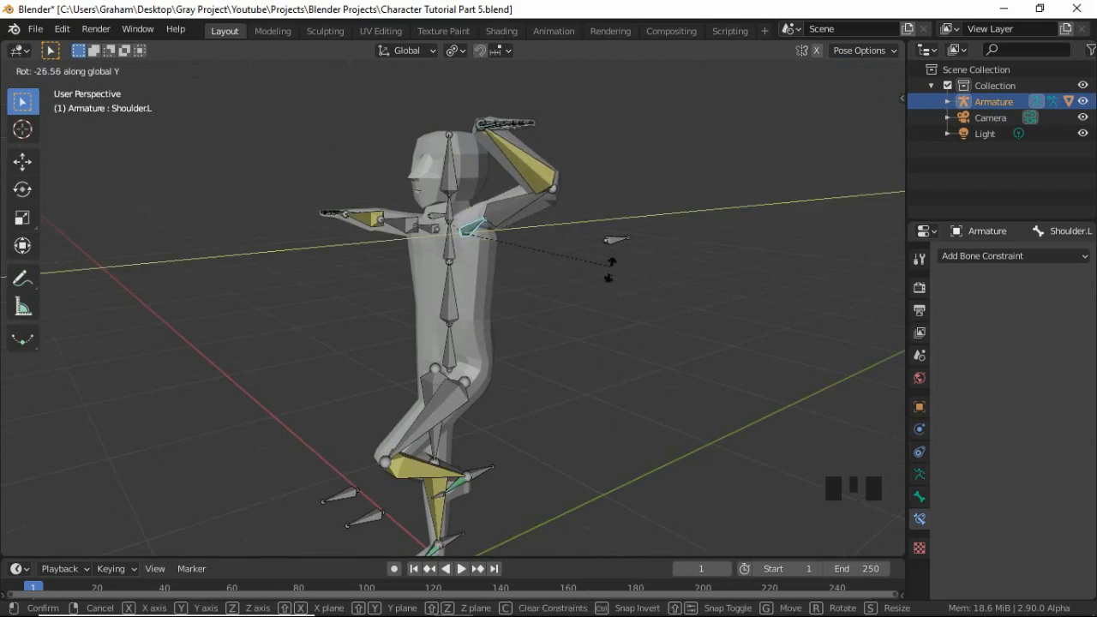
click(465, 322)
middle_drag(506, 338, 520, 364)
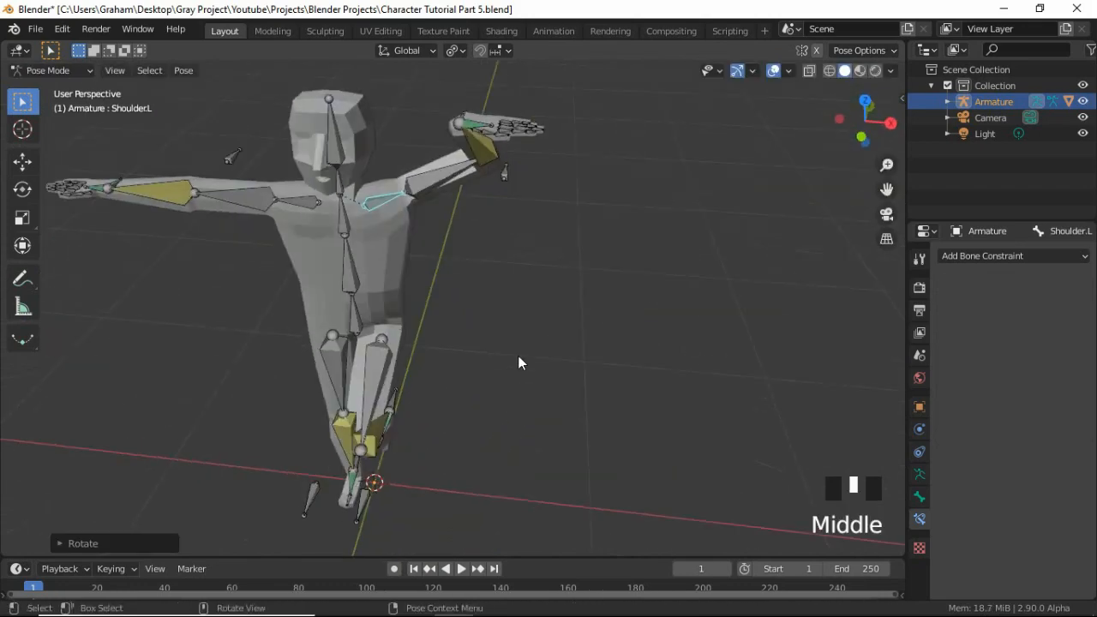
key(KP_1)
shift+middle_drag(370, 314, 467, 360)
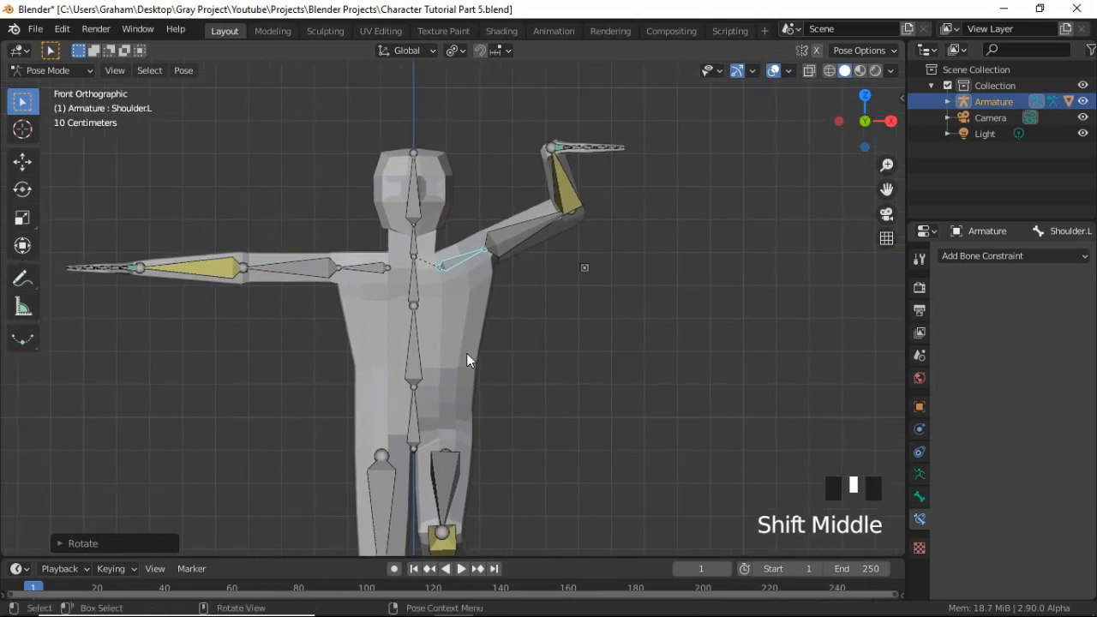
scroll(604, 253, down, 2)
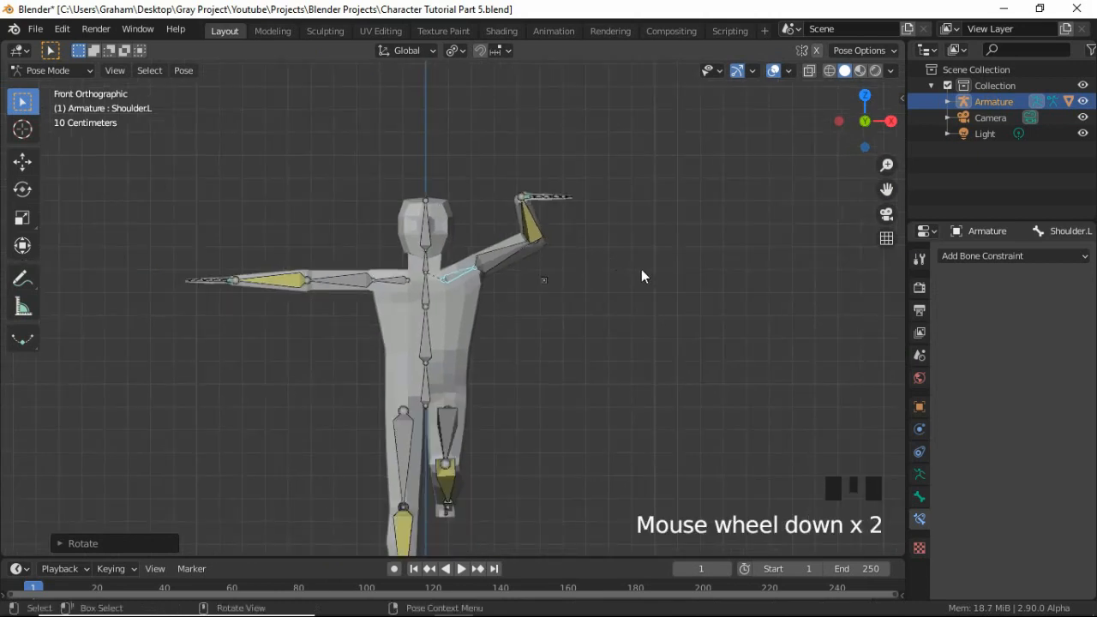
Rotate the Head bone sideways toward the raised left arm and check how the neck deforms.
scroll(557, 450, up, 3)
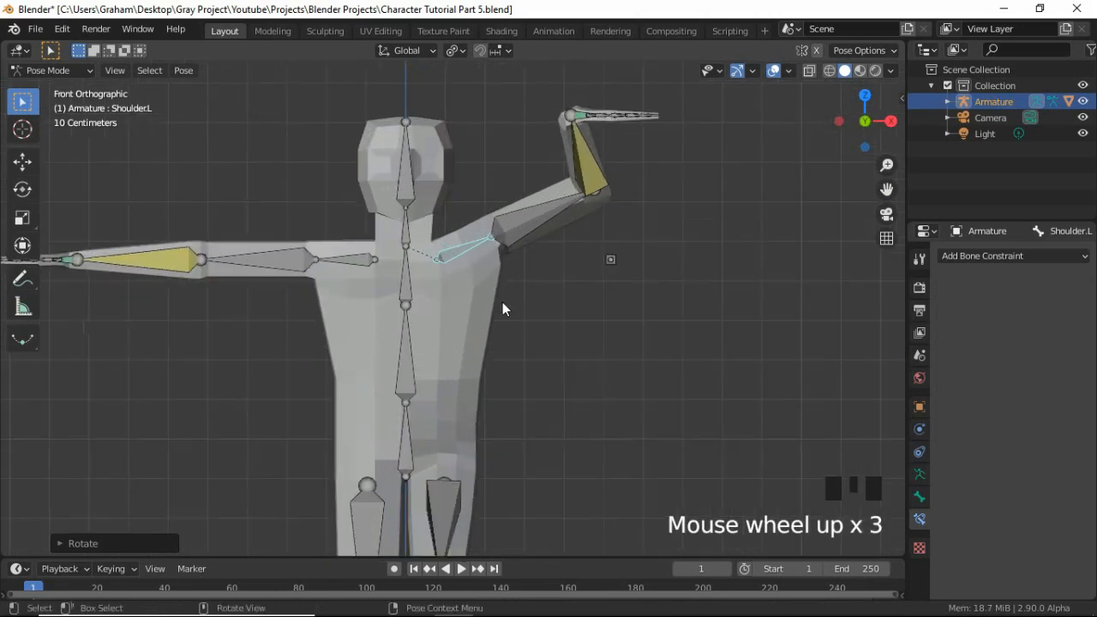
click(409, 194)
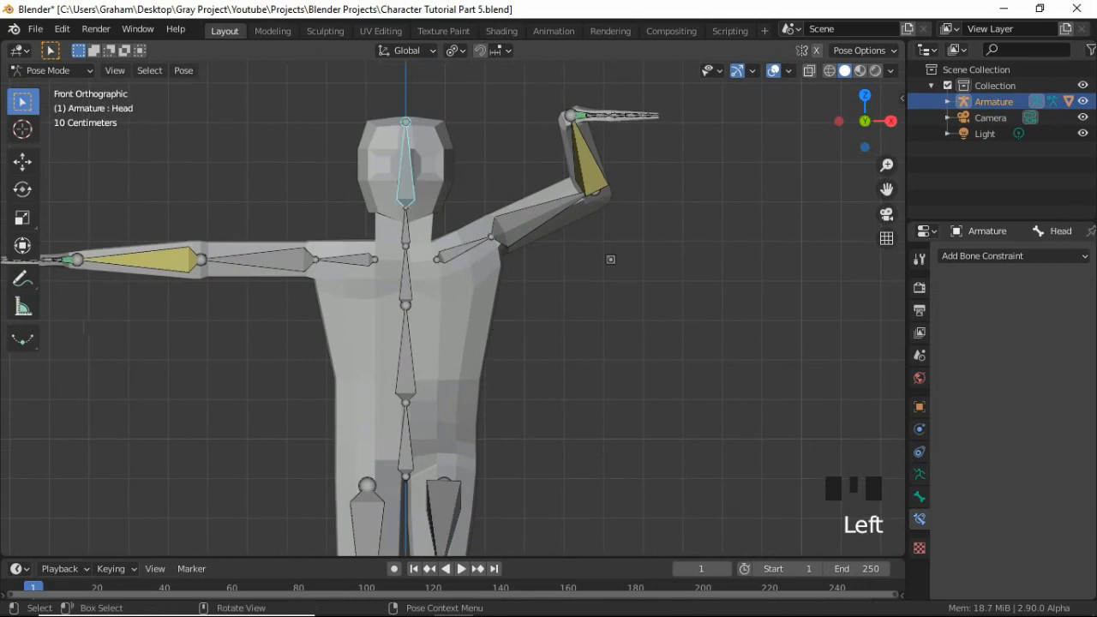
key(r)
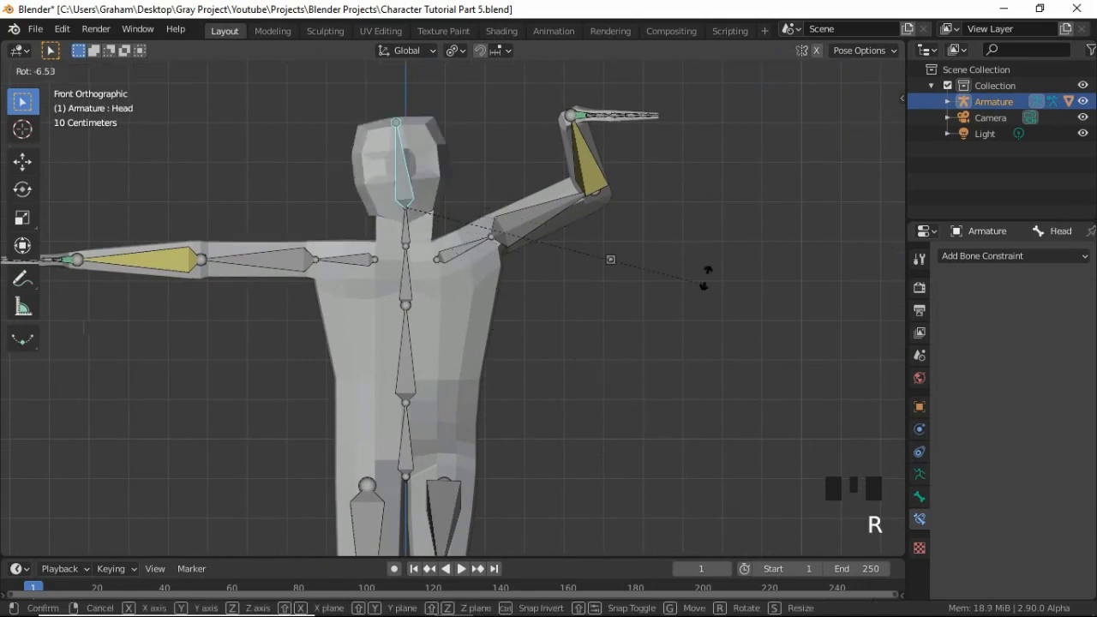
click(694, 412)
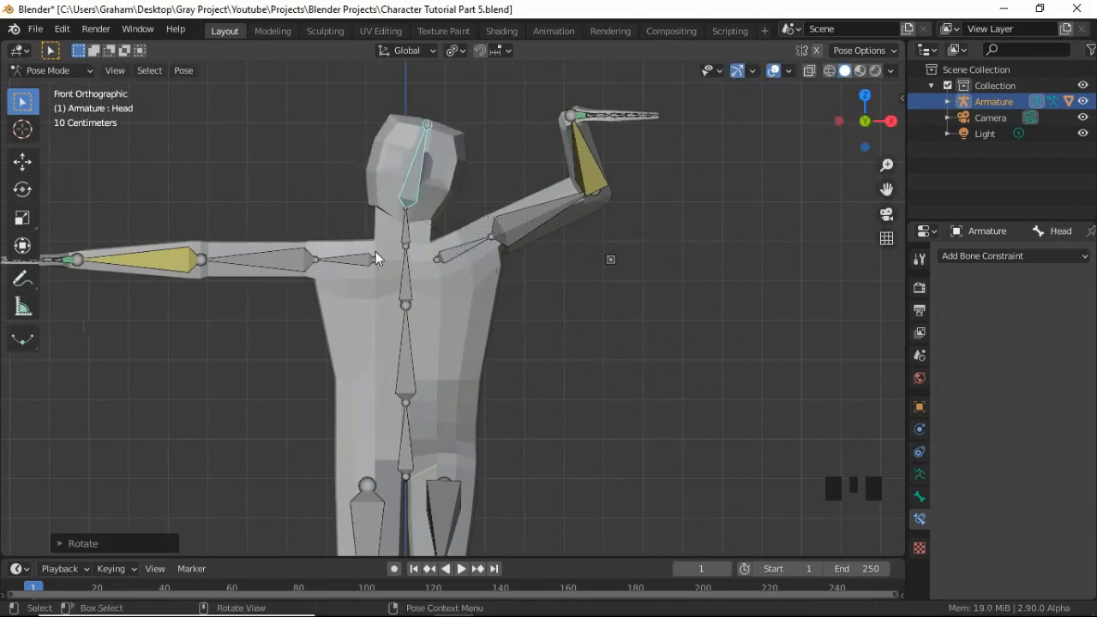
scroll(466, 312, down, 2)
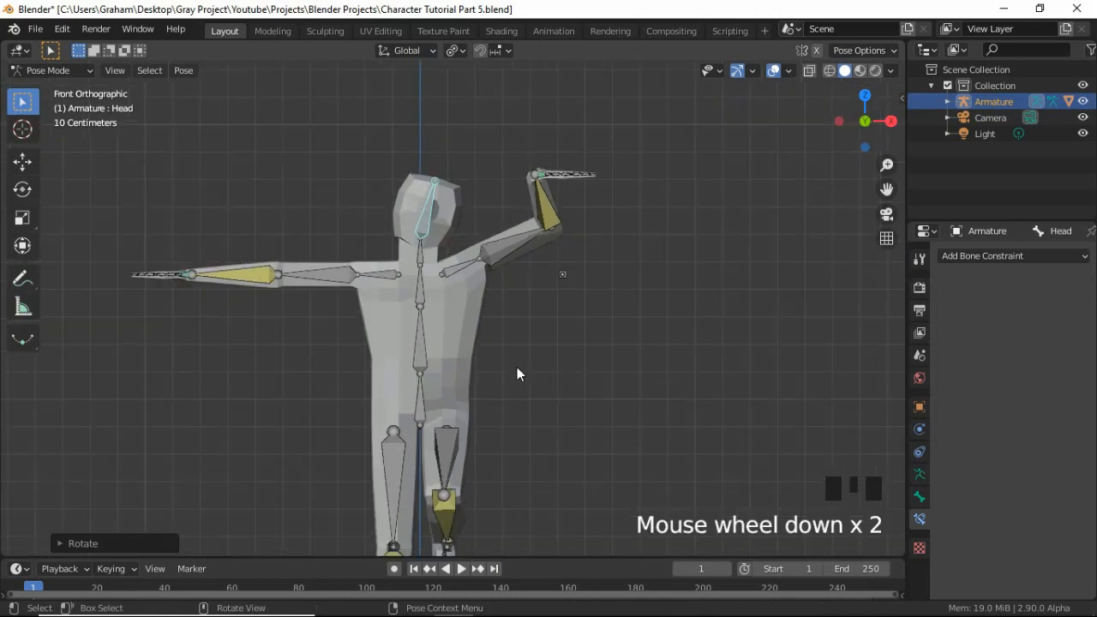
middle_drag(517, 372, 595, 321)
scroll(437, 414, down, 2)
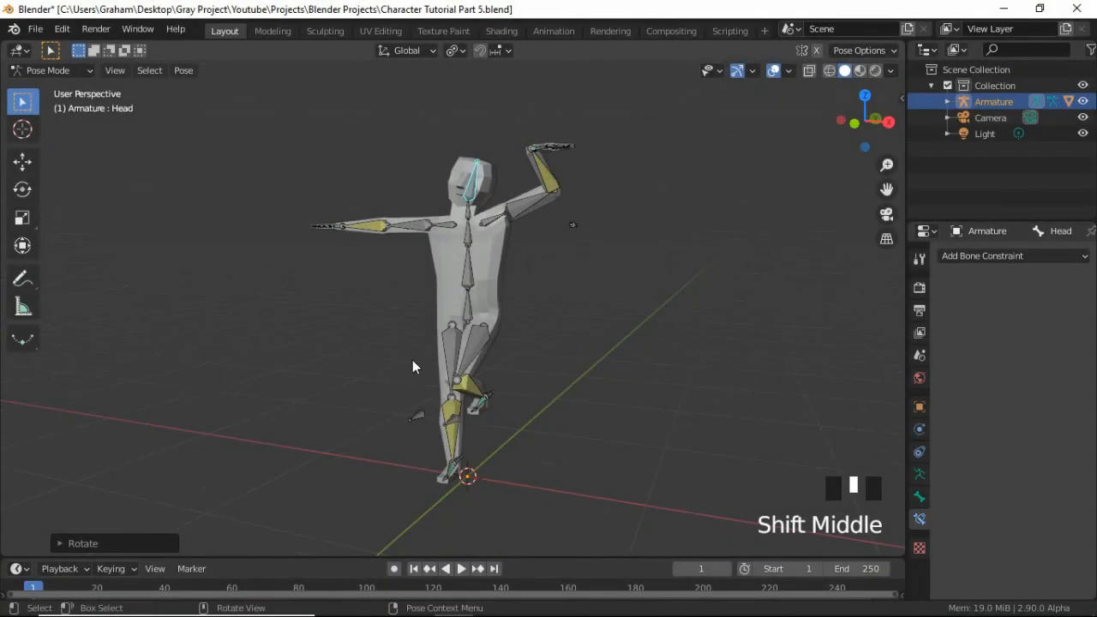
Select all bones of the armature and clear all their pose transforms.
key(KP_1)
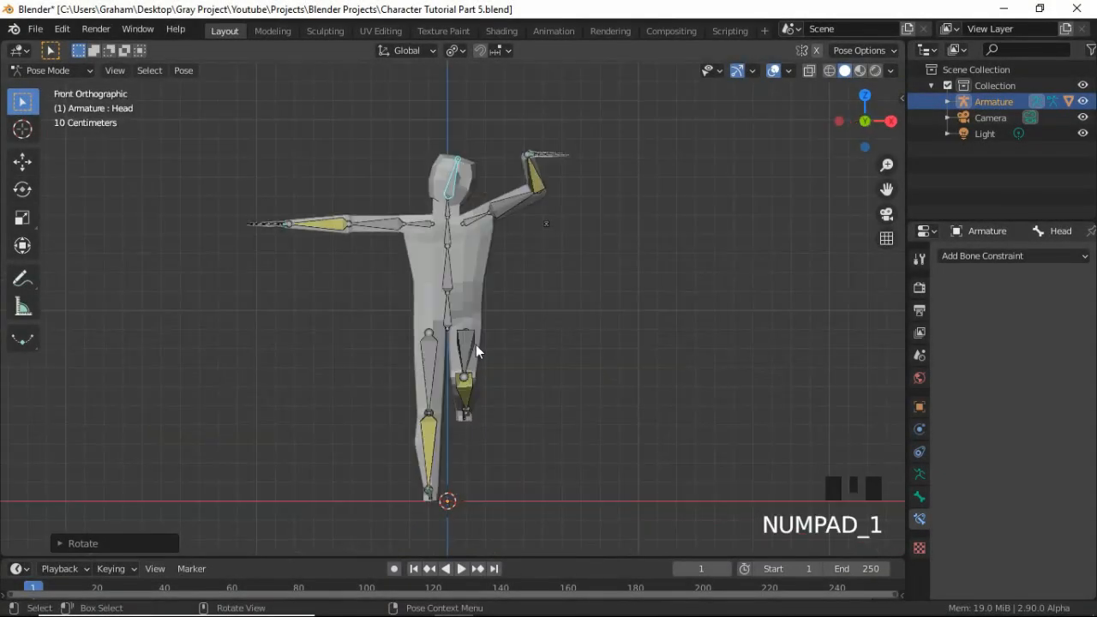
key(a)
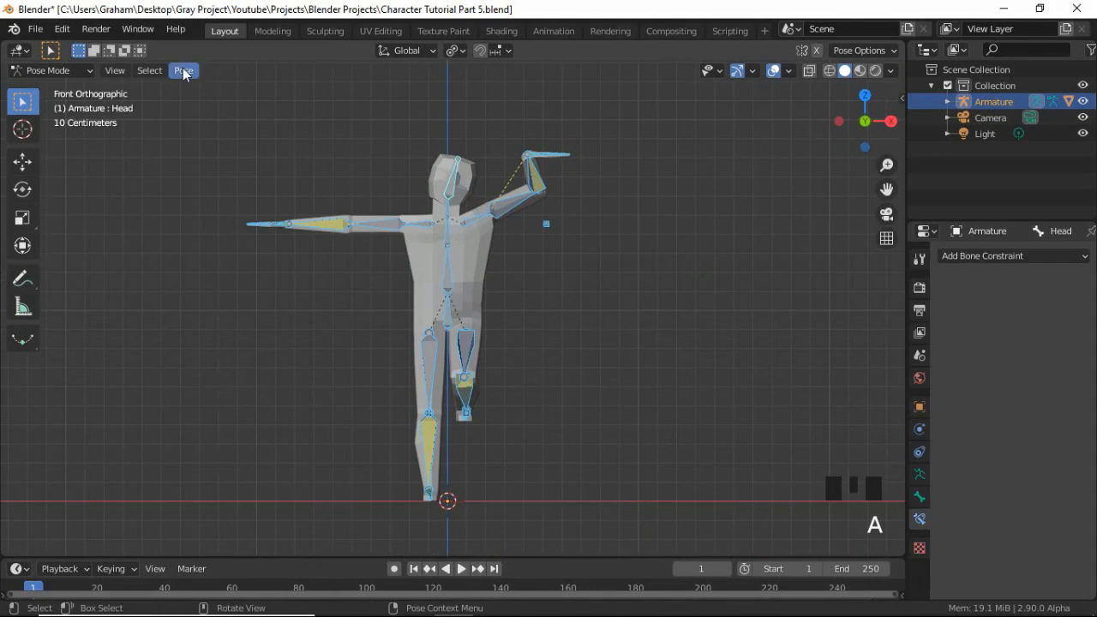
click(180, 76)
mouse_move(228, 106)
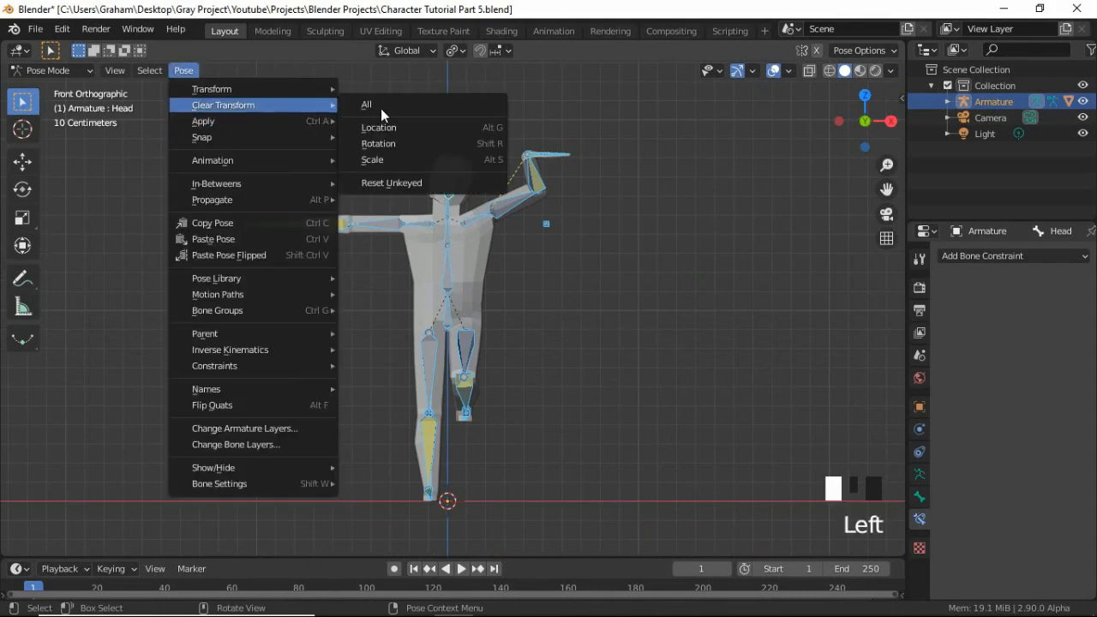
click(410, 109)
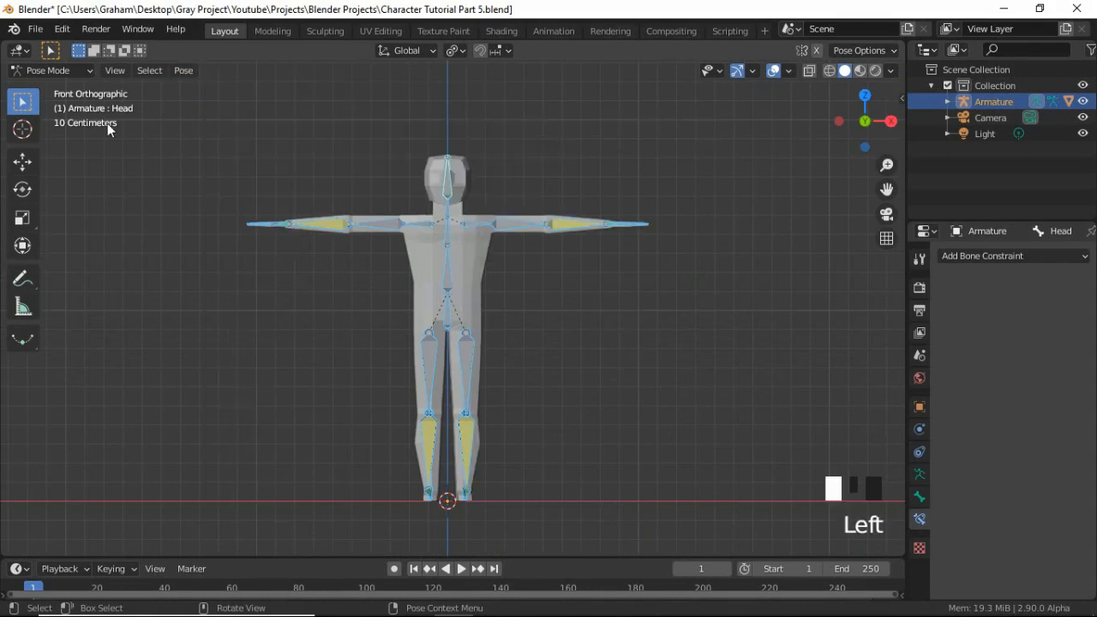
Return to Object Mode, select the armature with the character mesh as active object, and enter Weight Paint mode.
click(74, 72)
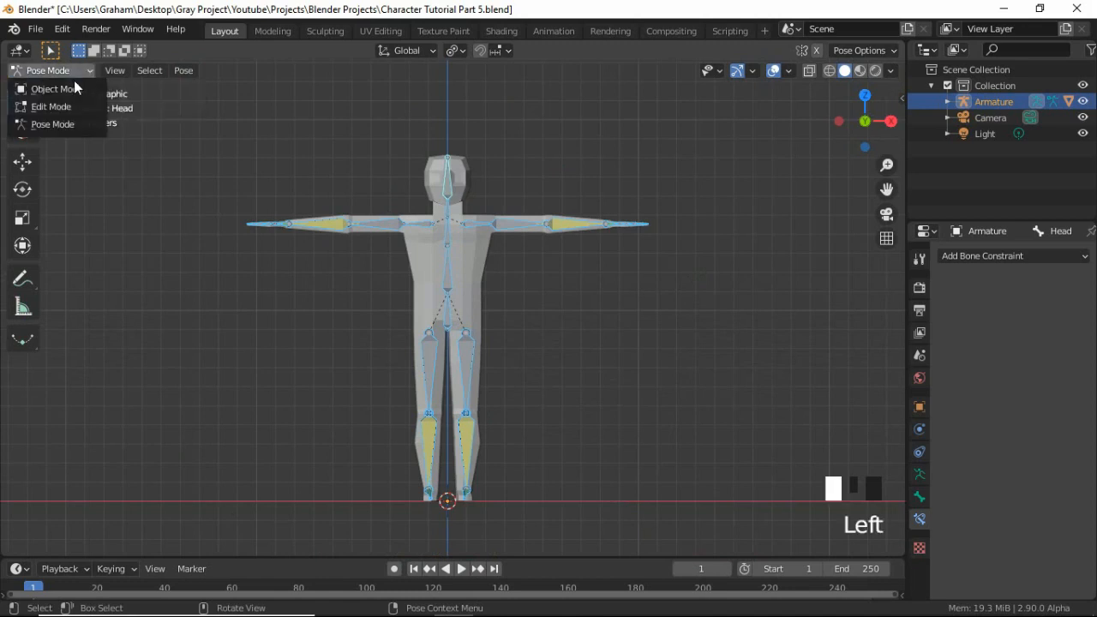
click(76, 86)
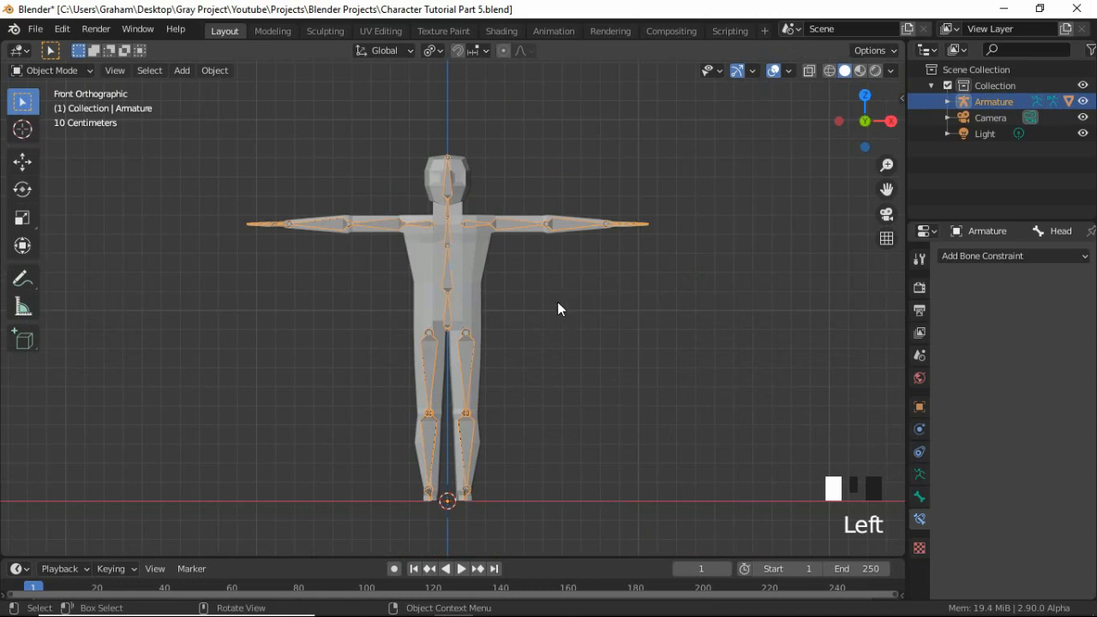
key(alt+a)
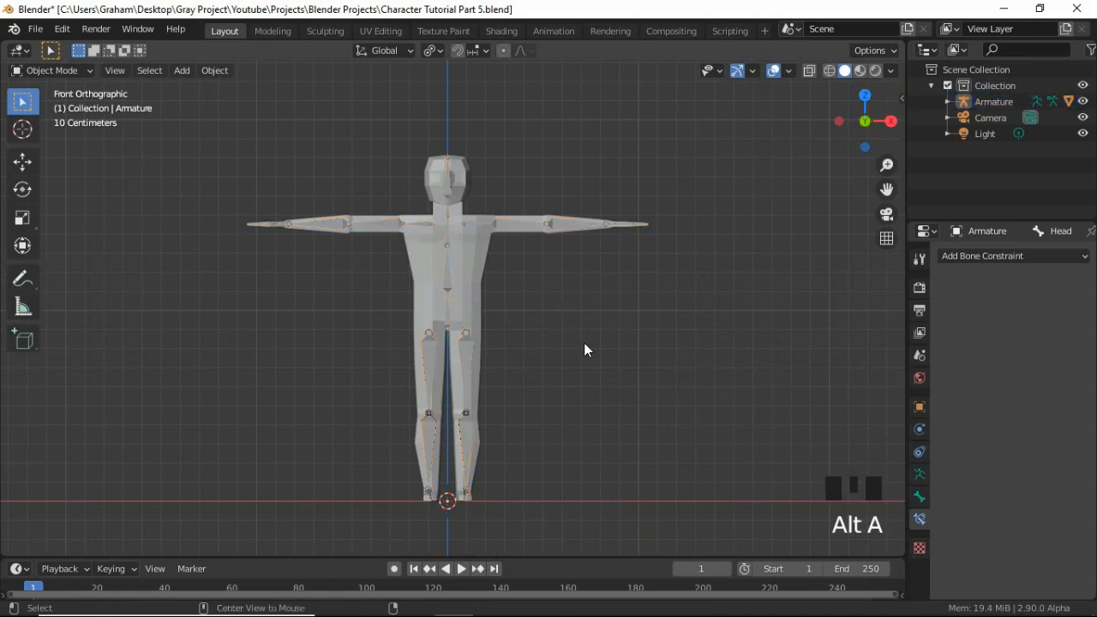
click(446, 290)
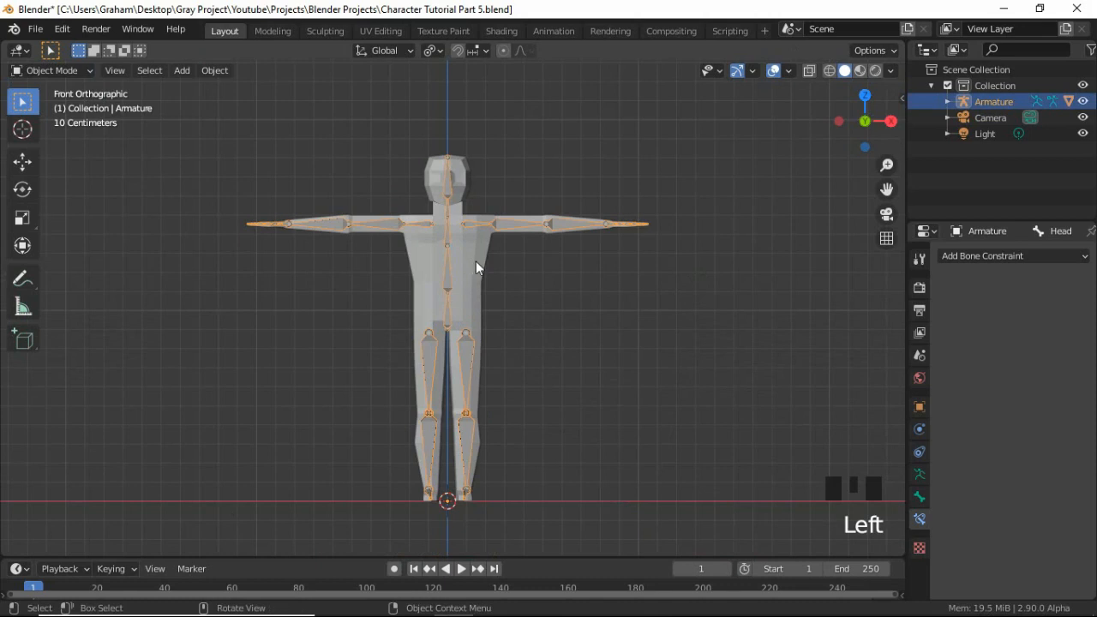
shift+click(476, 262)
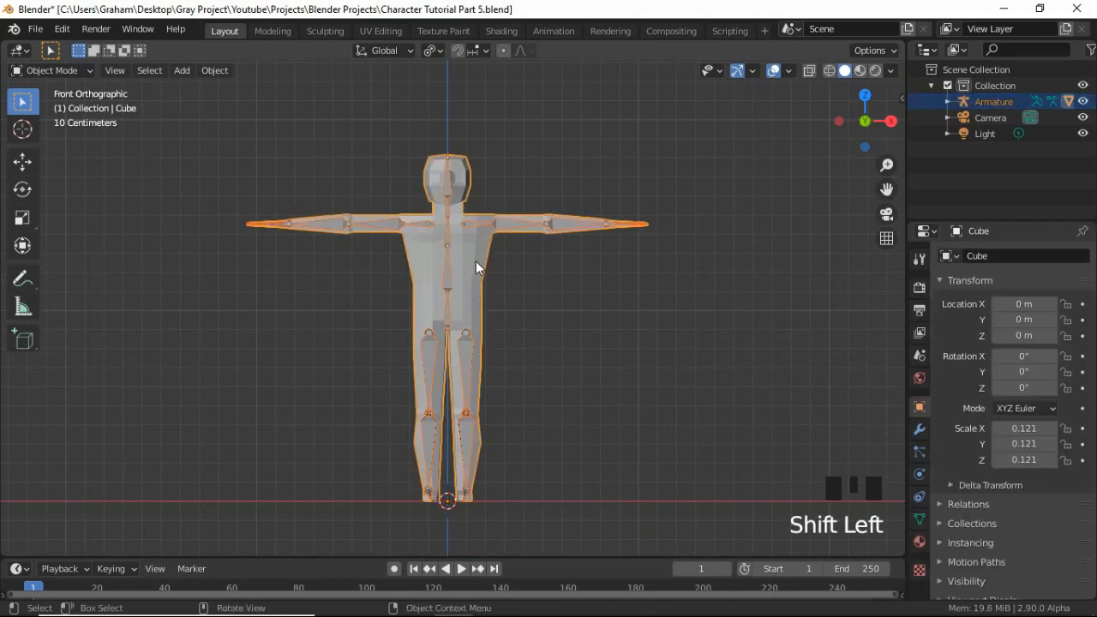
click(78, 69)
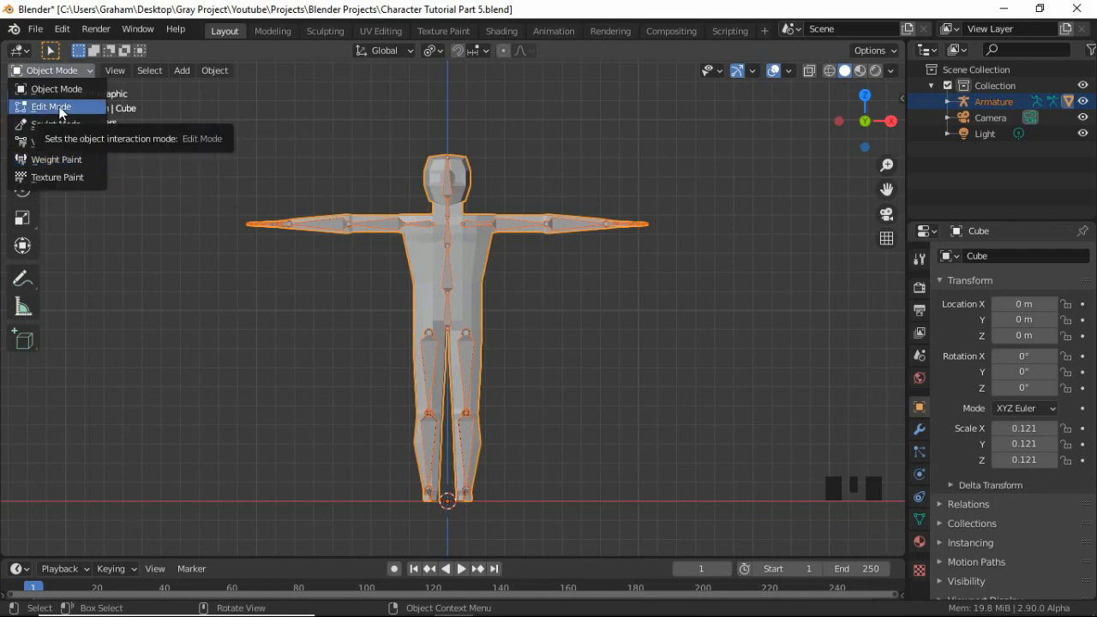
click(62, 163)
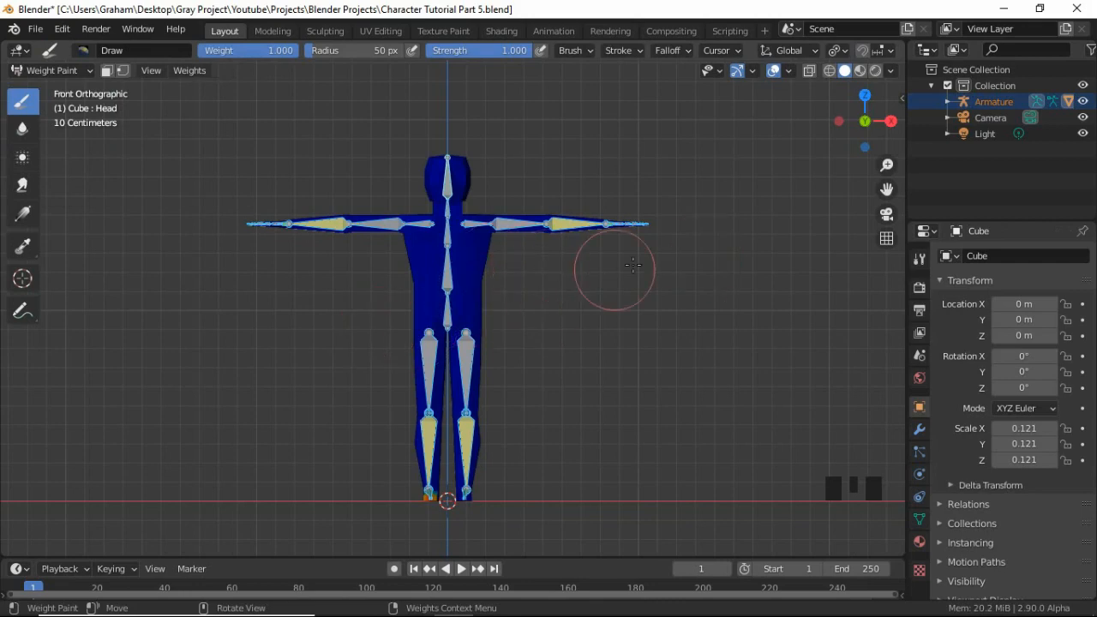
Select the Hip bone in Weight Paint mode and examine its weight distribution from the front.
middle_drag(666, 245, 566, 318)
scroll(557, 300, up, 4)
scroll(557, 311, down, 2)
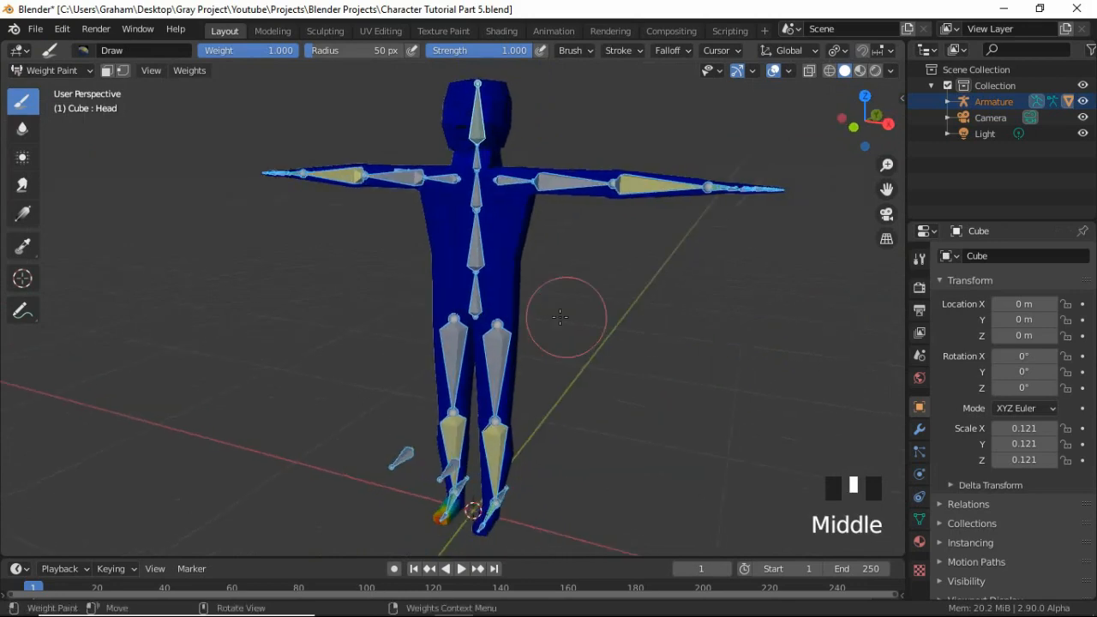
scroll(532, 319, up, 1)
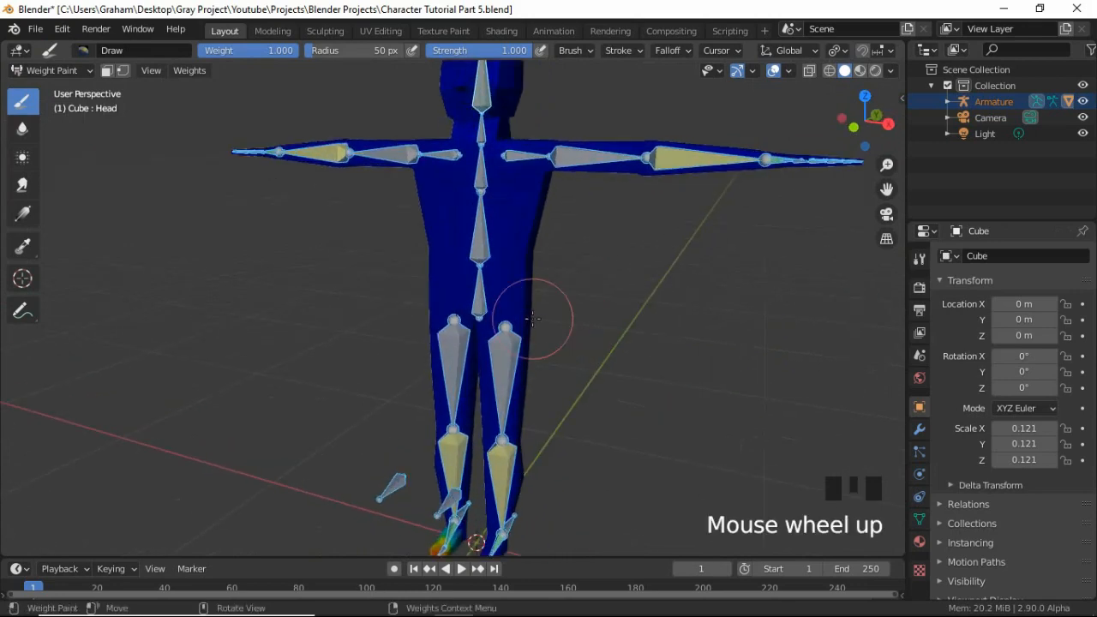
ctrl+click(482, 290)
middle_drag(482, 290, 514, 278)
key(KP_1)
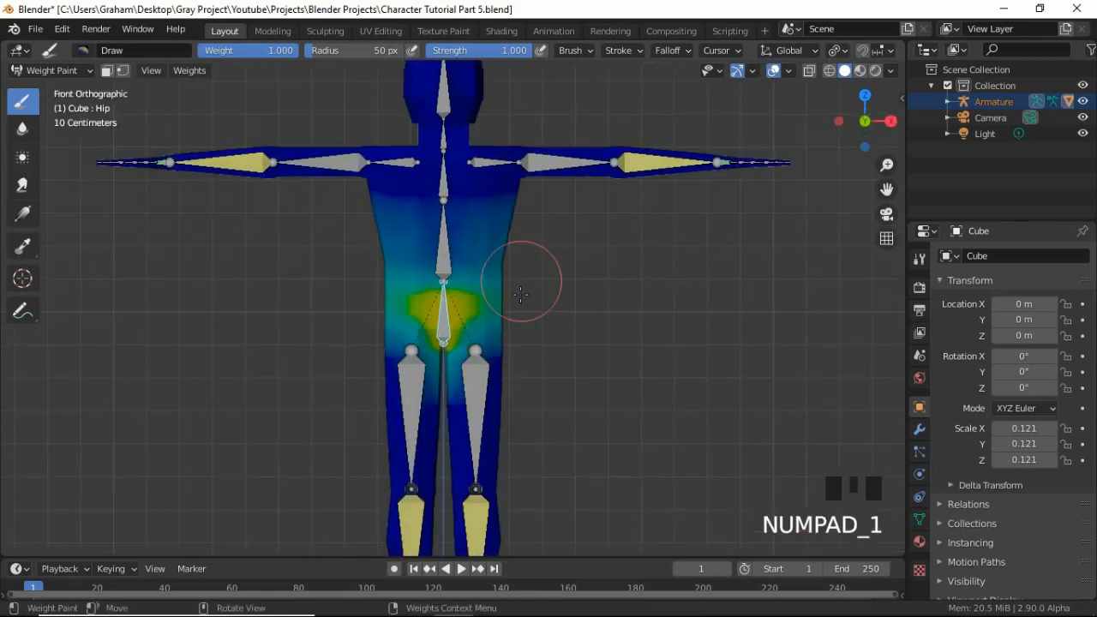
scroll(521, 295, up, 1)
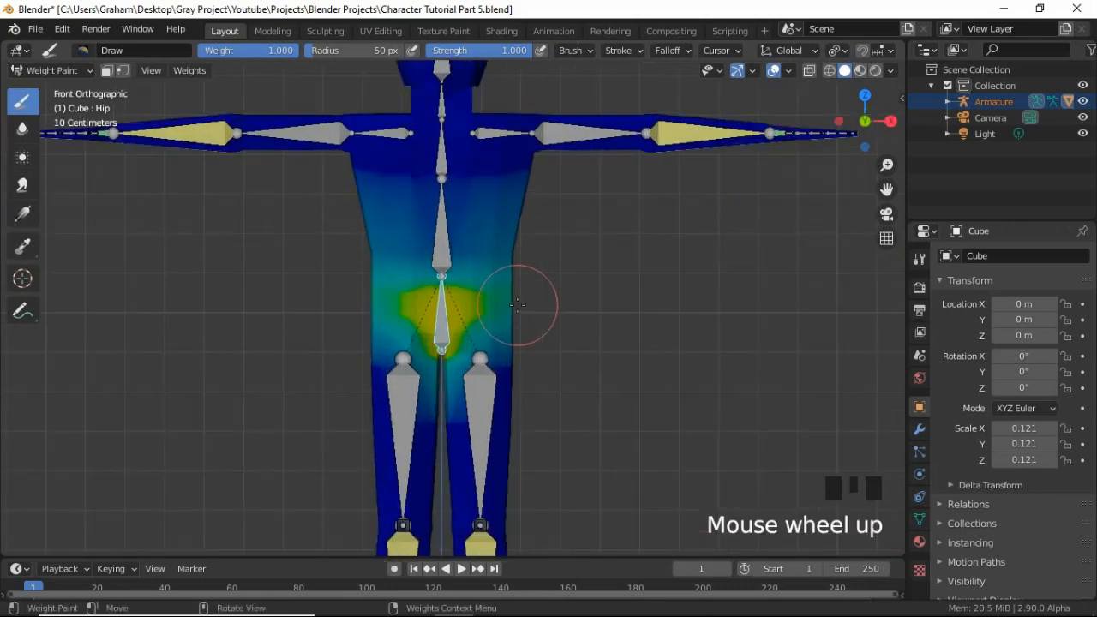
Paint a few strokes at weight 1.000 on both sides of the chest for the Hip bone.
click(480, 205)
click(482, 196)
click(454, 184)
click(386, 206)
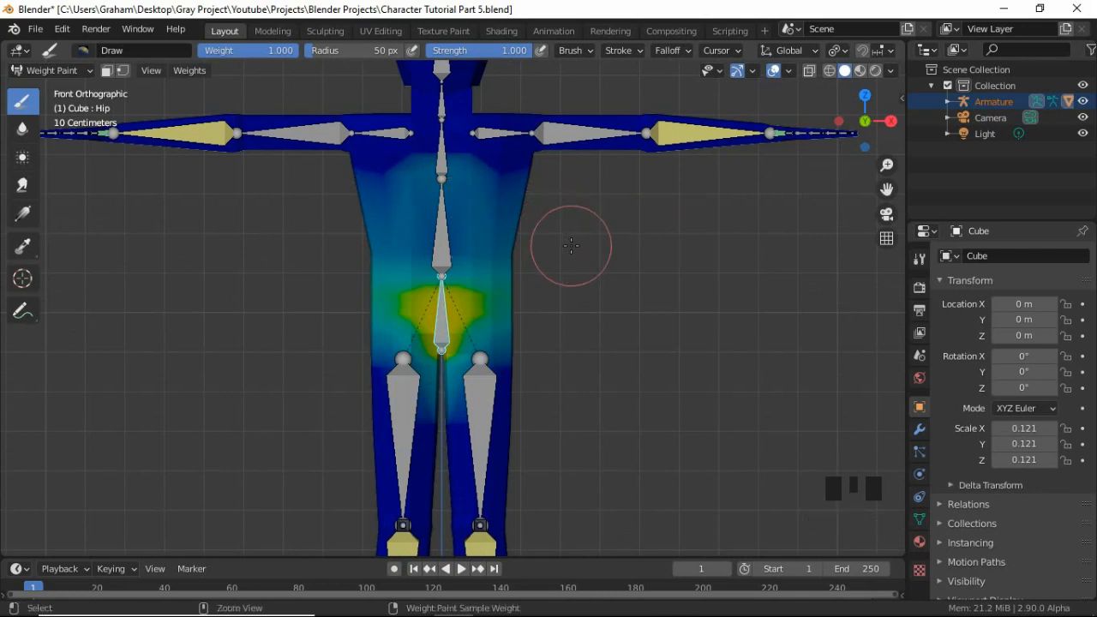
Undo the chest weight strokes and the Hip bone selection.
key(ctrl+z)
key(ctrl+z)
key(ctrl+z)
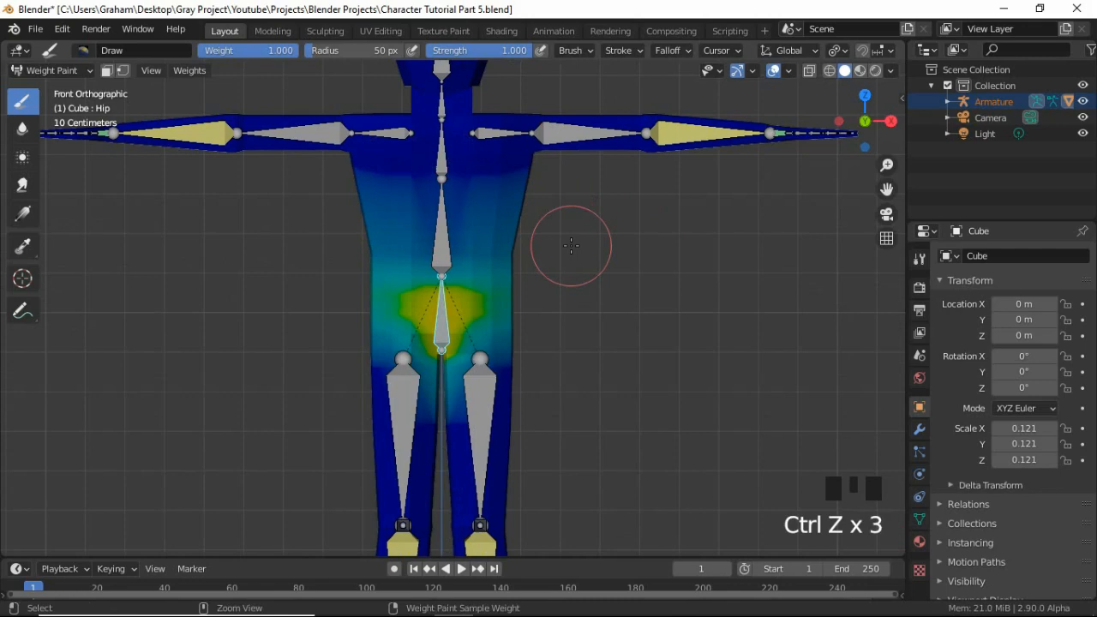
key(ctrl+z)
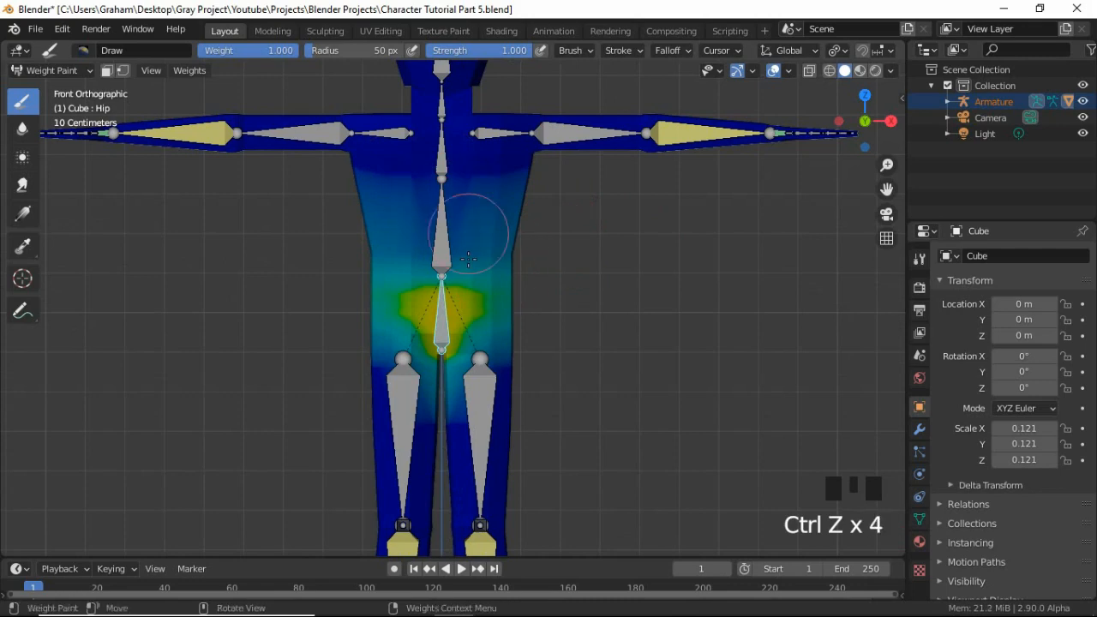
key(ctrl+z)
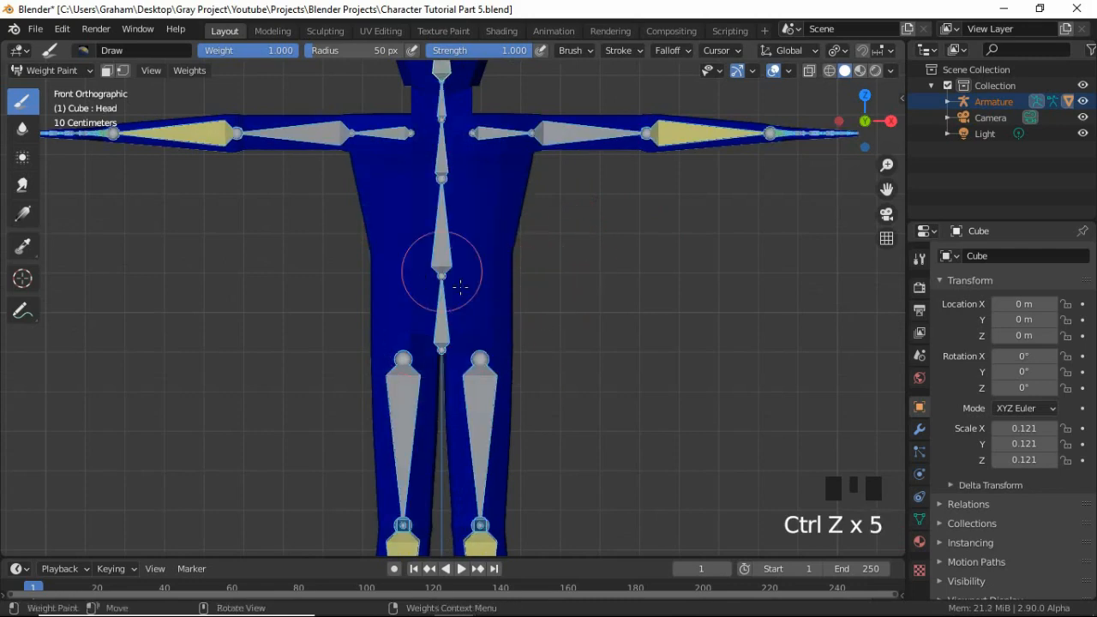
Select the UpperLeg.L bone and examine its weights over the thigh, knee, hip and torso.
ctrl+click(482, 394)
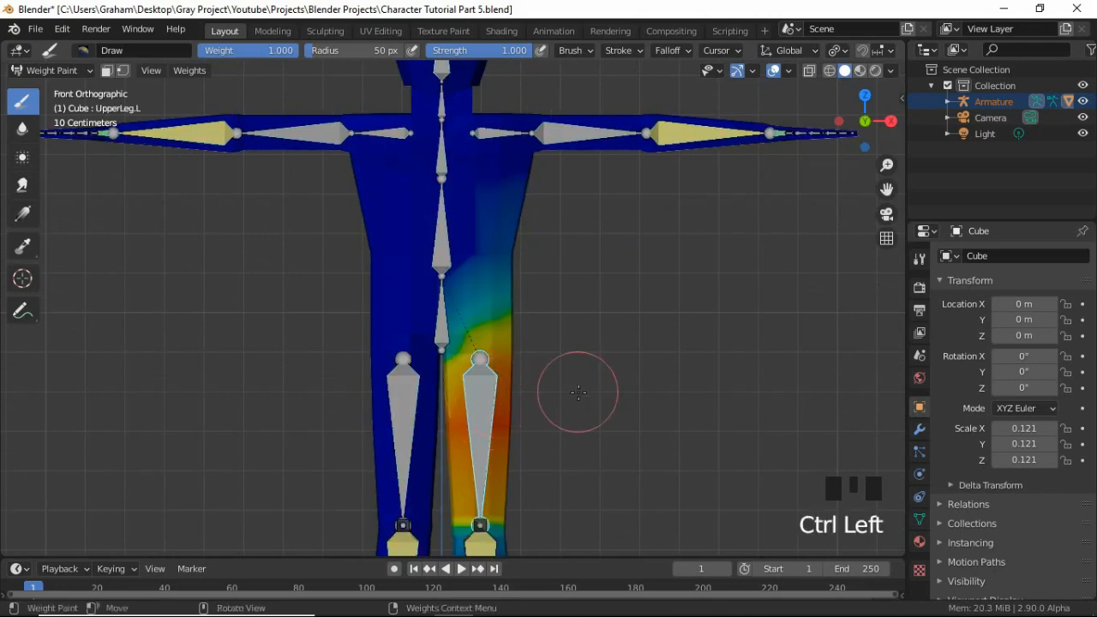
middle_drag(578, 392, 464, 266)
scroll(558, 417, up, 2)
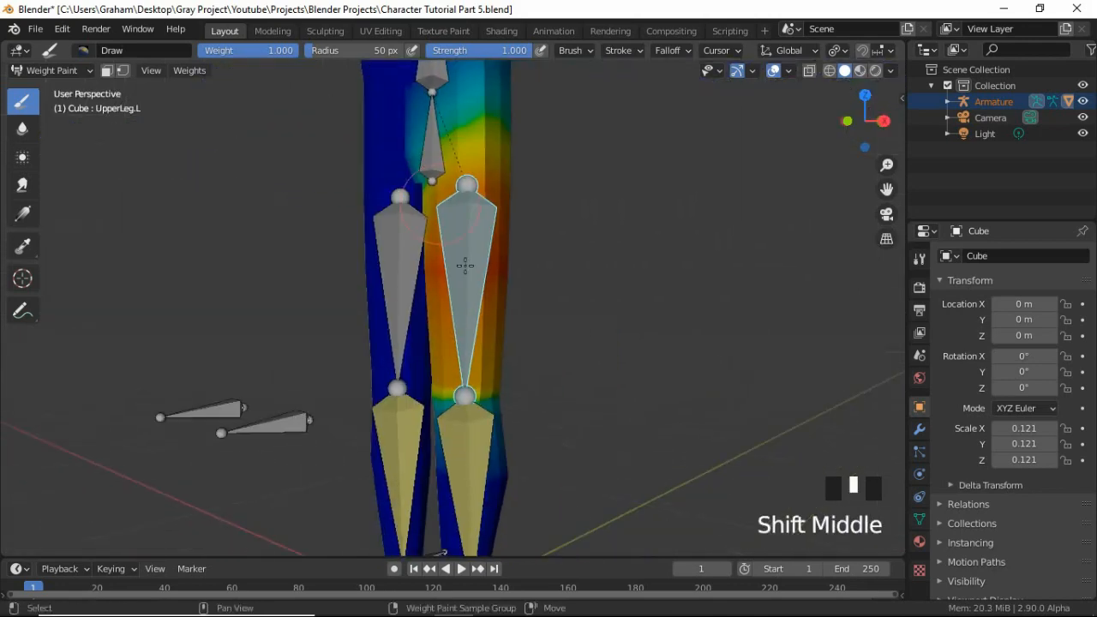
scroll(503, 373, down, 1)
key(KP_1)
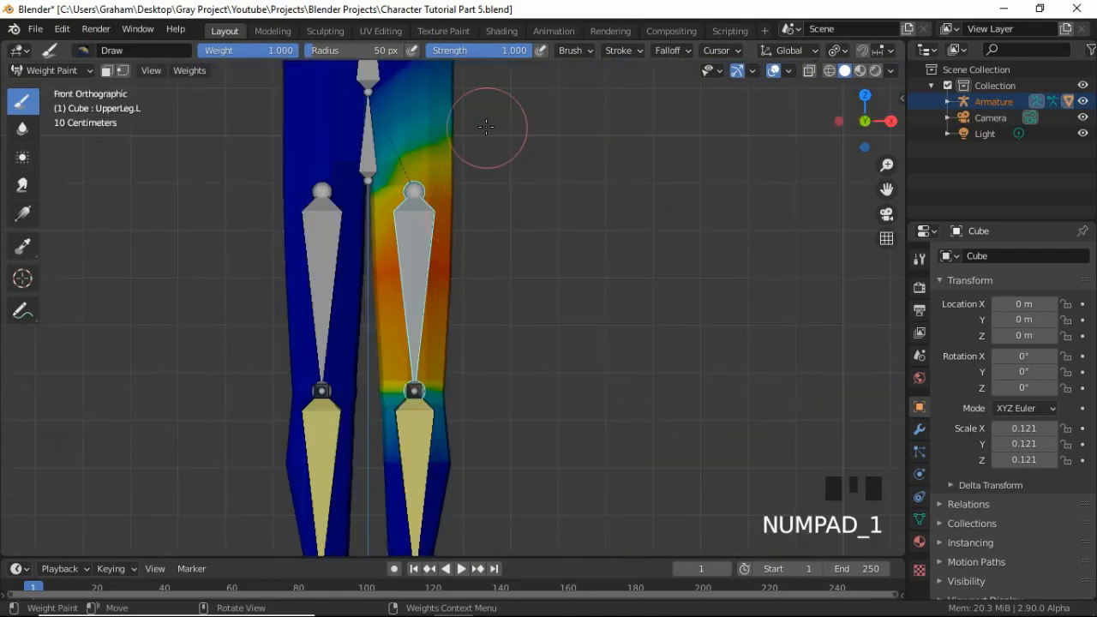
shift+middle_drag(480, 129, 397, 452)
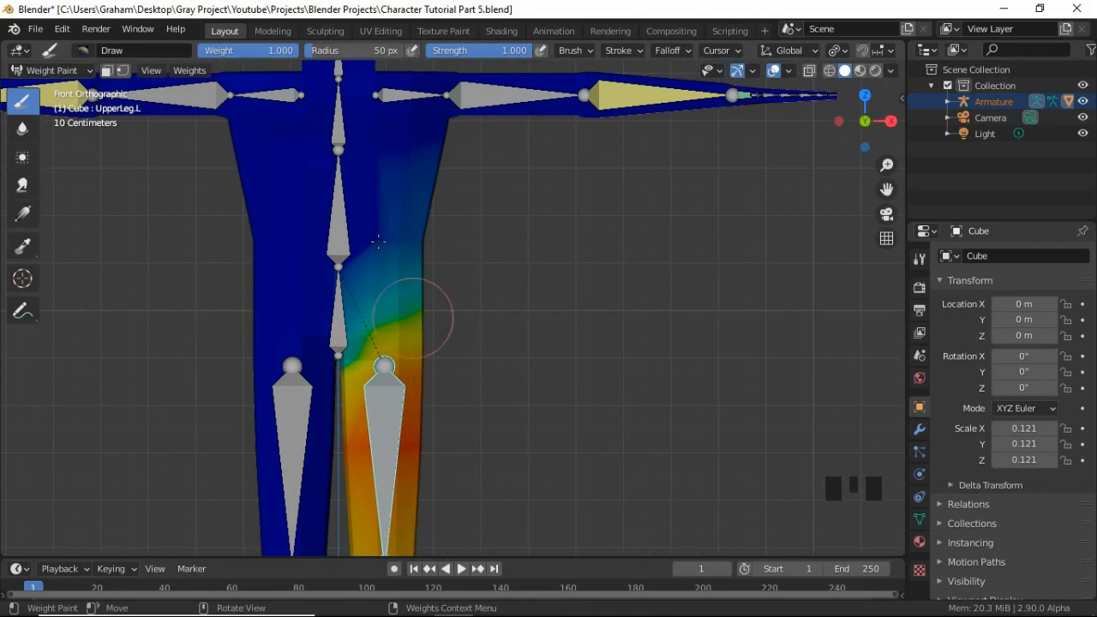
shift+middle_drag(406, 396, 400, 252)
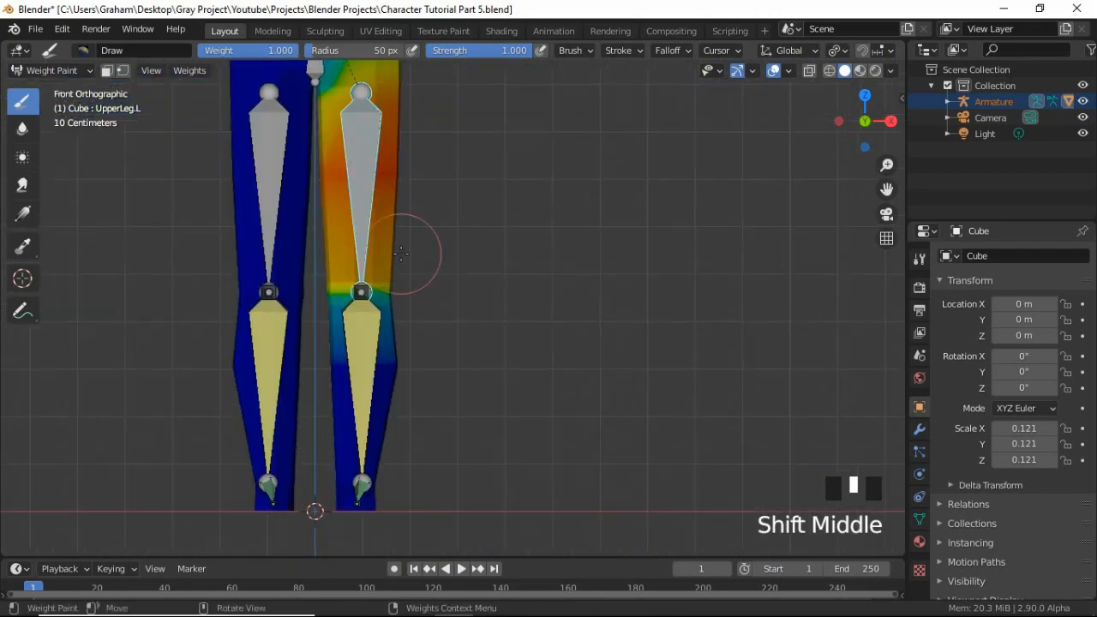
scroll(390, 359, down, 1)
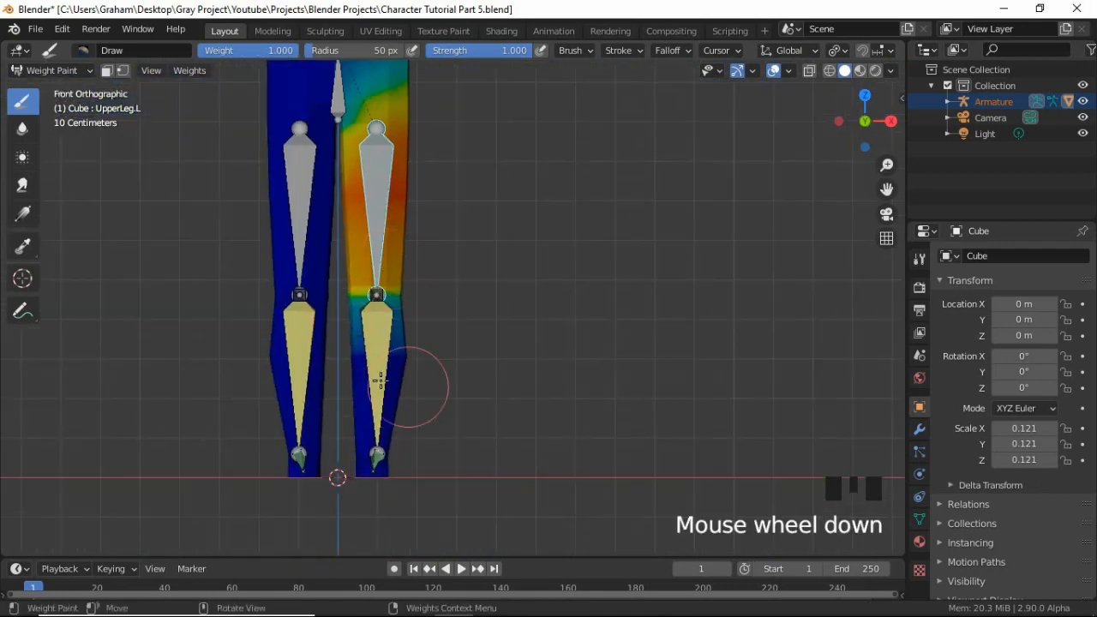
scroll(293, 122, down, 1)
shift+middle_drag(384, 122, 380, 353)
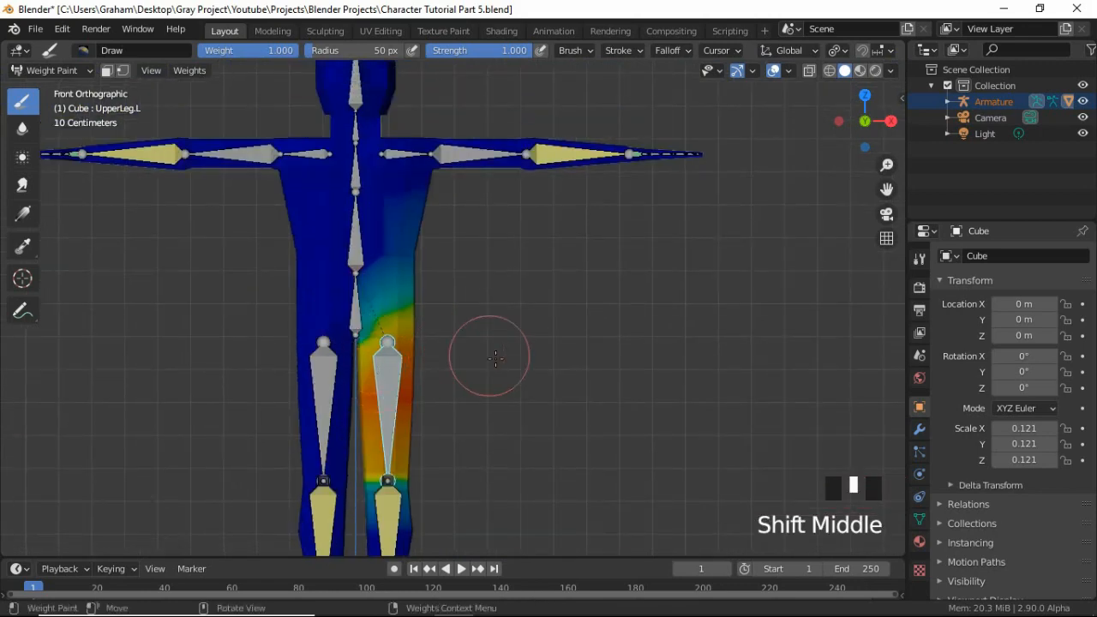
Check the upper leg weights from the right side, and select the FootIK.L bone to inspect its weights on the mesh.
key(KP_3)
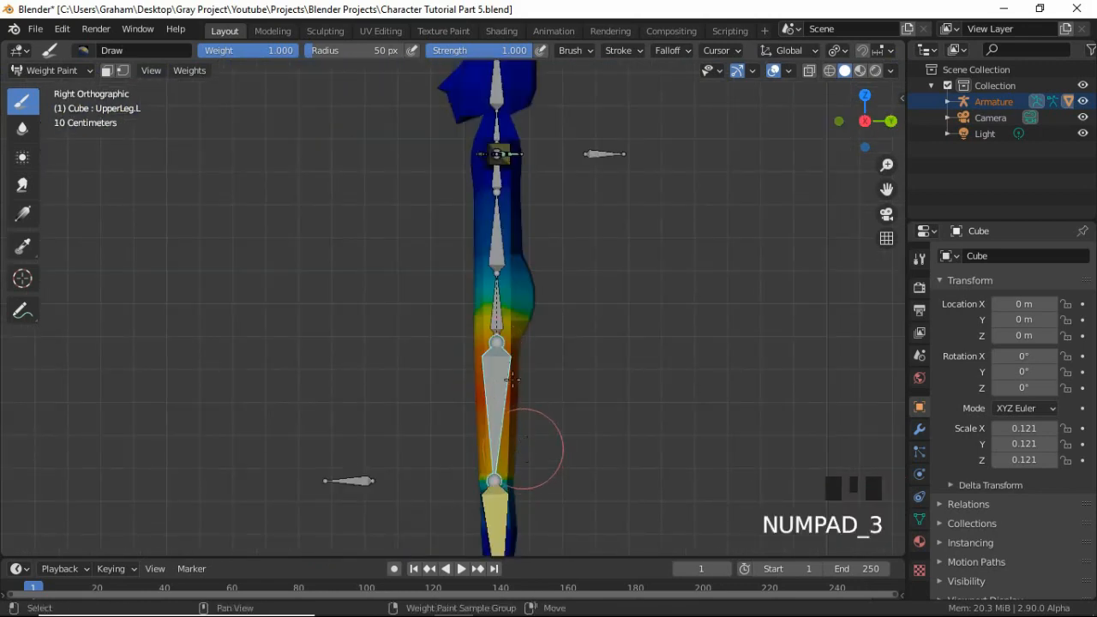
shift+middle_drag(509, 437, 525, 321)
ctrl+click(520, 417)
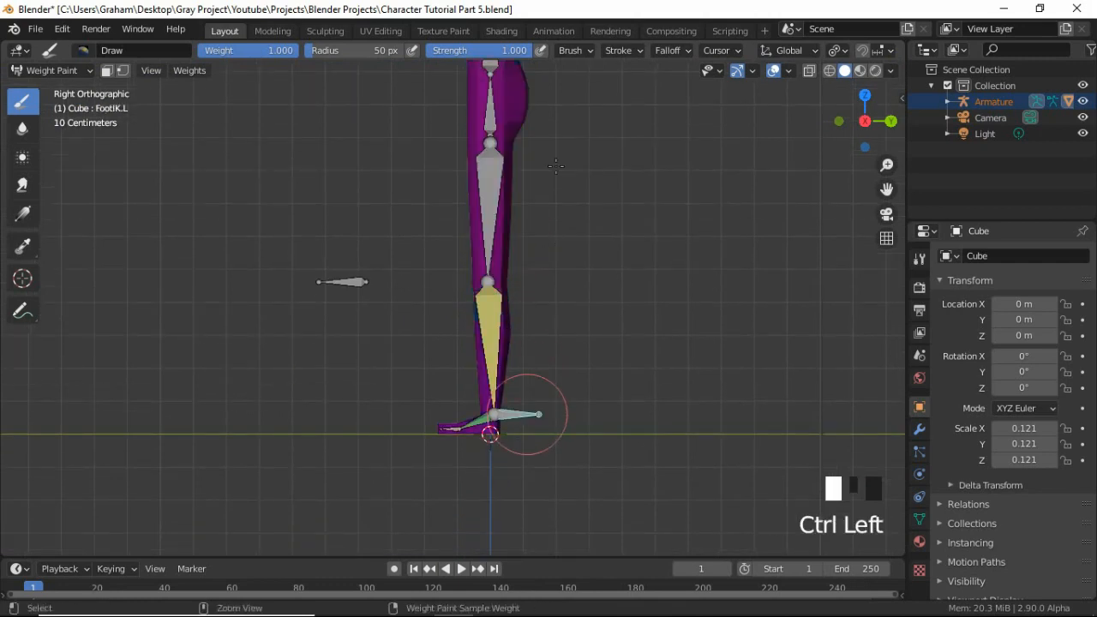
middle_drag(562, 167, 533, 339)
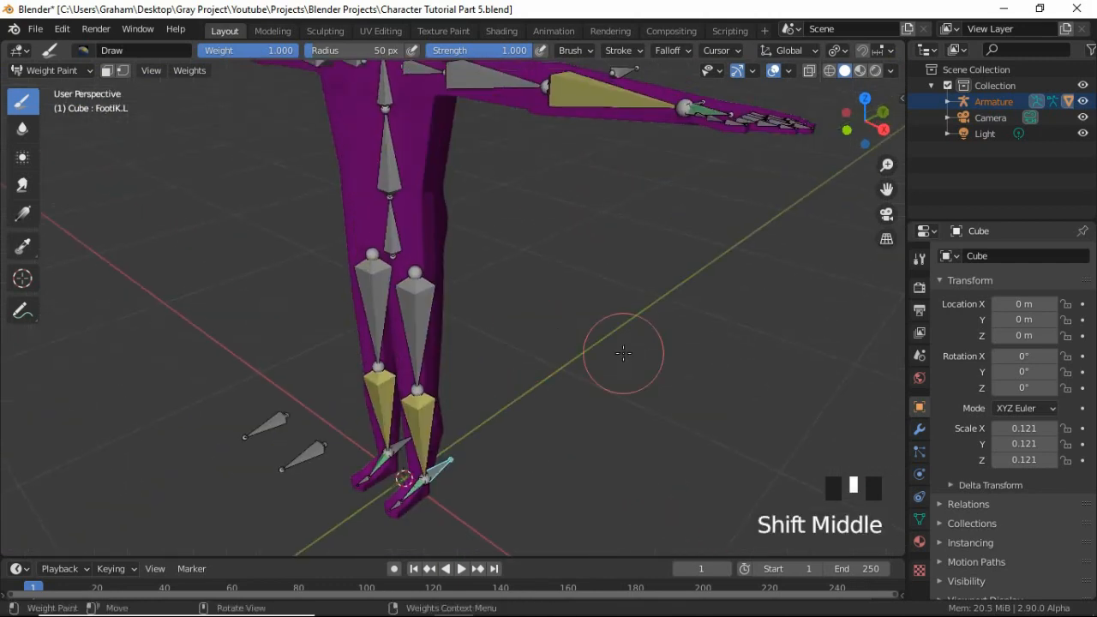
Raise the FootIK.L bone to bend the left leg, and select the UpperLeg.L bone to see its weights.
key(g)
click(580, 251)
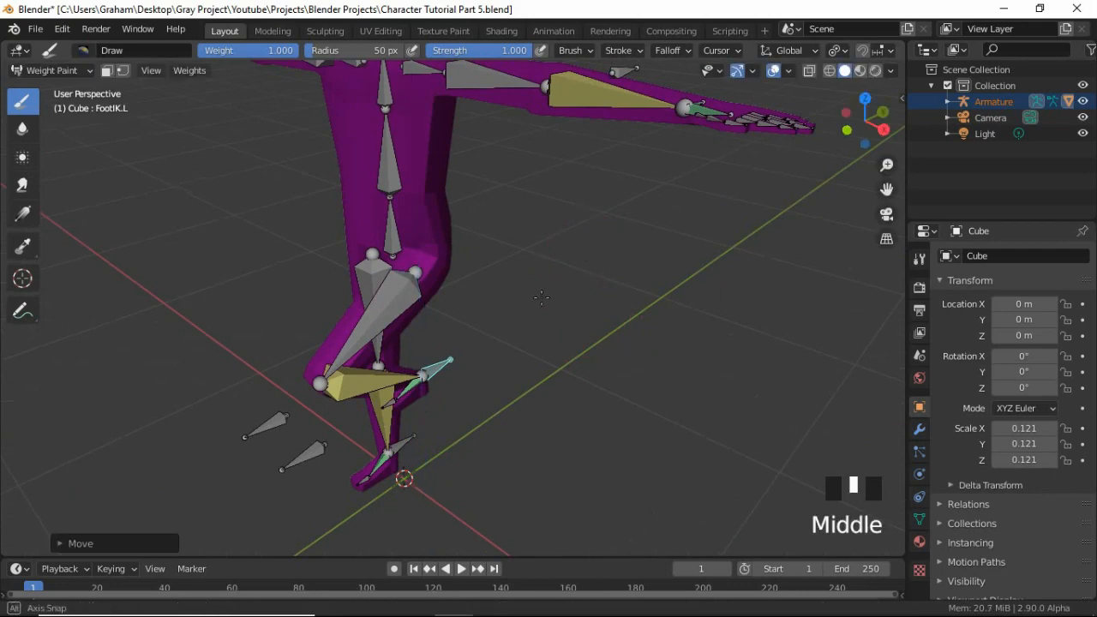
middle_drag(580, 250, 417, 218)
ctrl+click(397, 285)
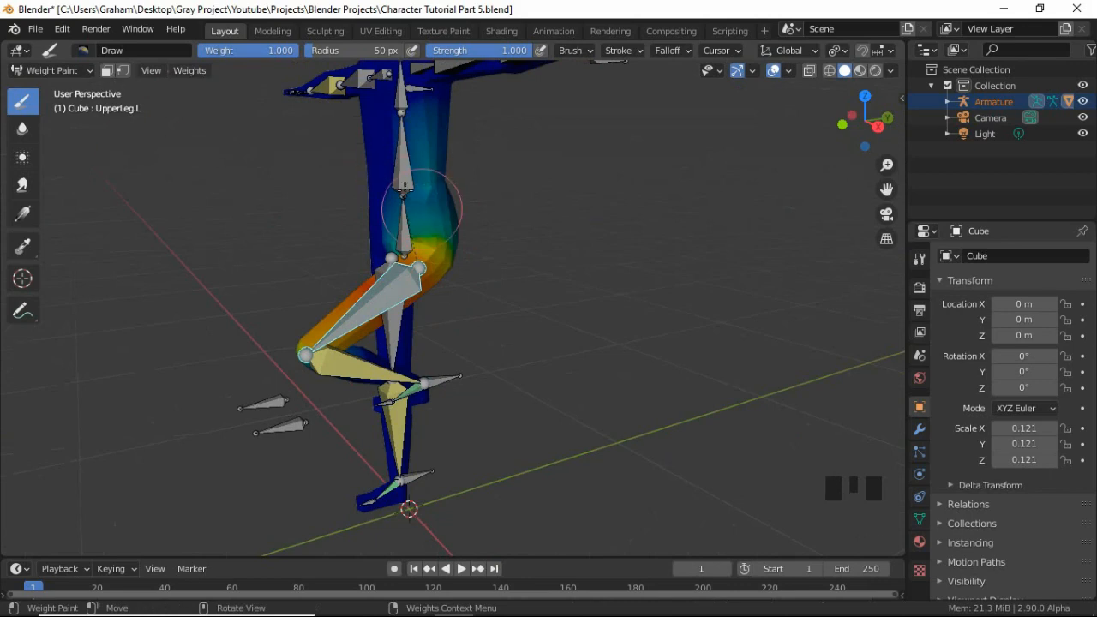
Switch to the Subtract brush and remove the UpperLeg.L weights from the left torso and upper hip, working from the front and side.
click(81, 49)
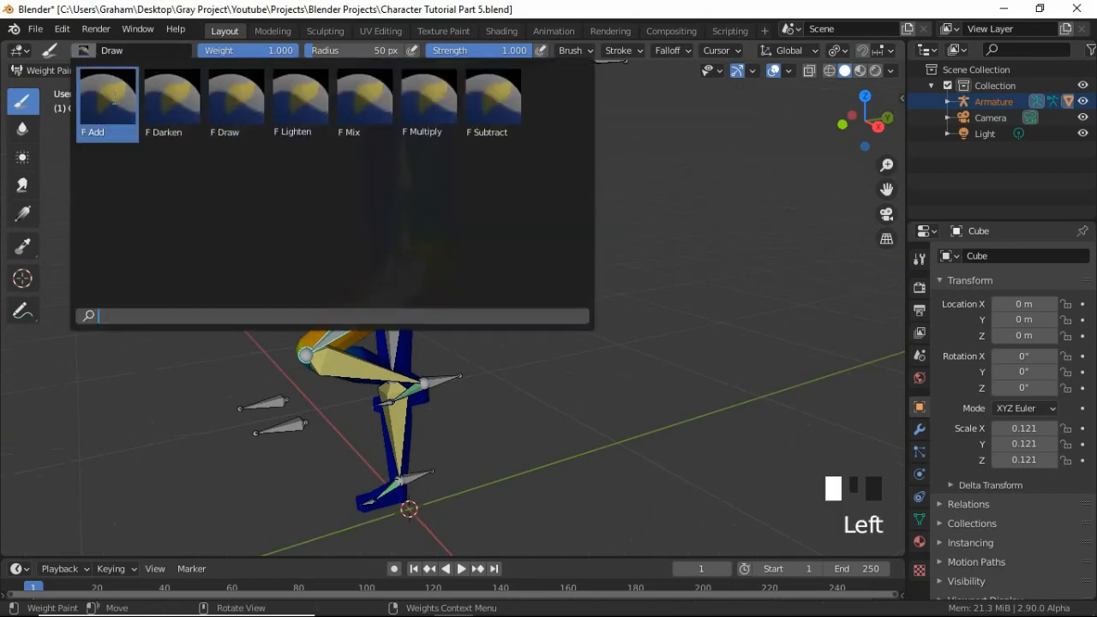
click(485, 100)
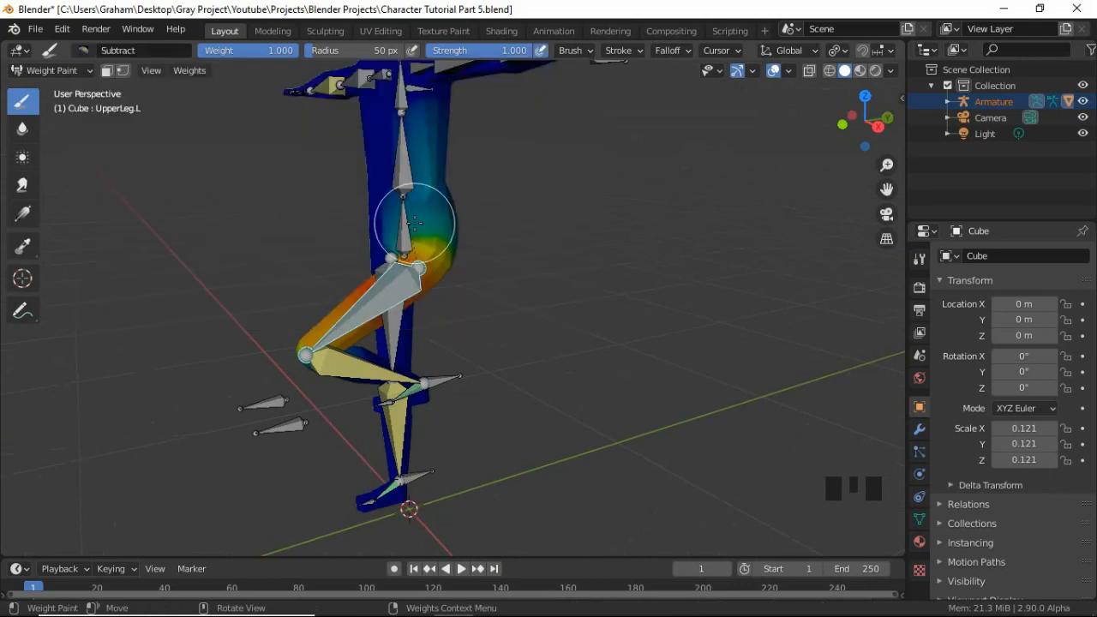
key(KP_1)
mouse_move(392, 196)
mouse_down()
mouse_move(431, 189)
mouse_move(450, 164)
mouse_up()
key(KP_3)
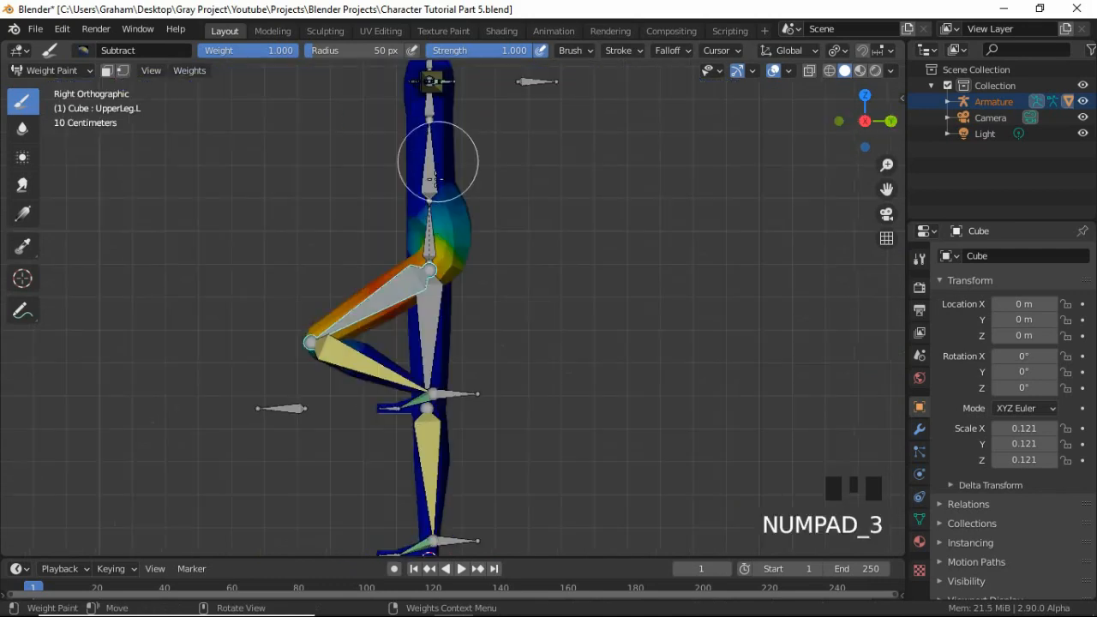
click(455, 201)
click(453, 204)
click(456, 203)
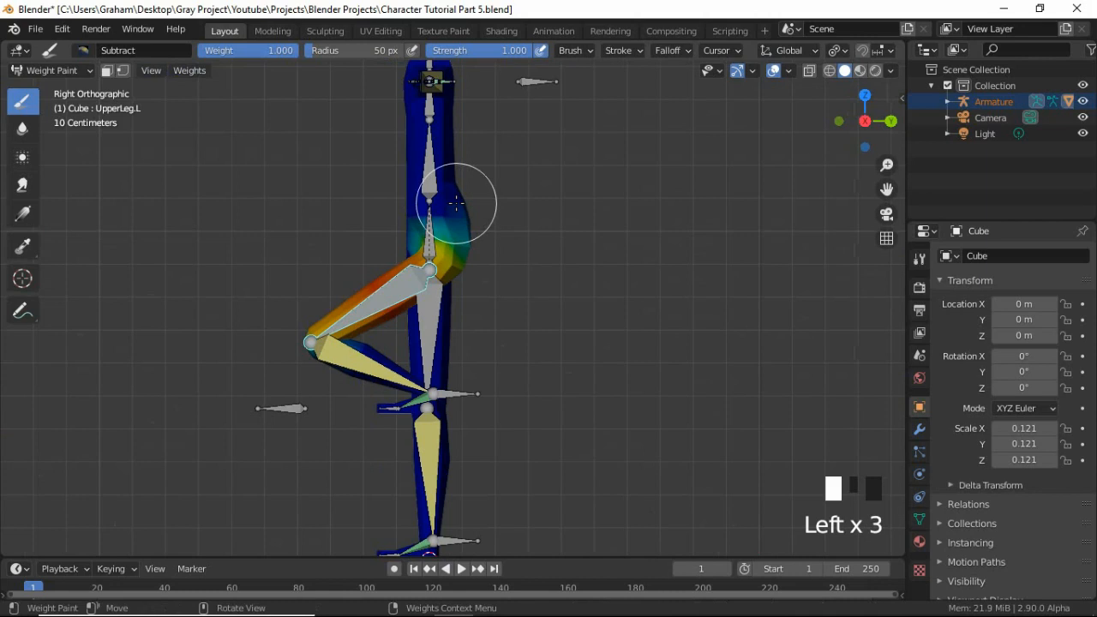
Subtract the UpperLeg.L weights across the lower and upper back with strokes in the back view.
key(ctrl+KP_1)
mouse_move(457, 203)
mouse_down()
mouse_move(486, 211)
mouse_move(486, 178)
mouse_up()
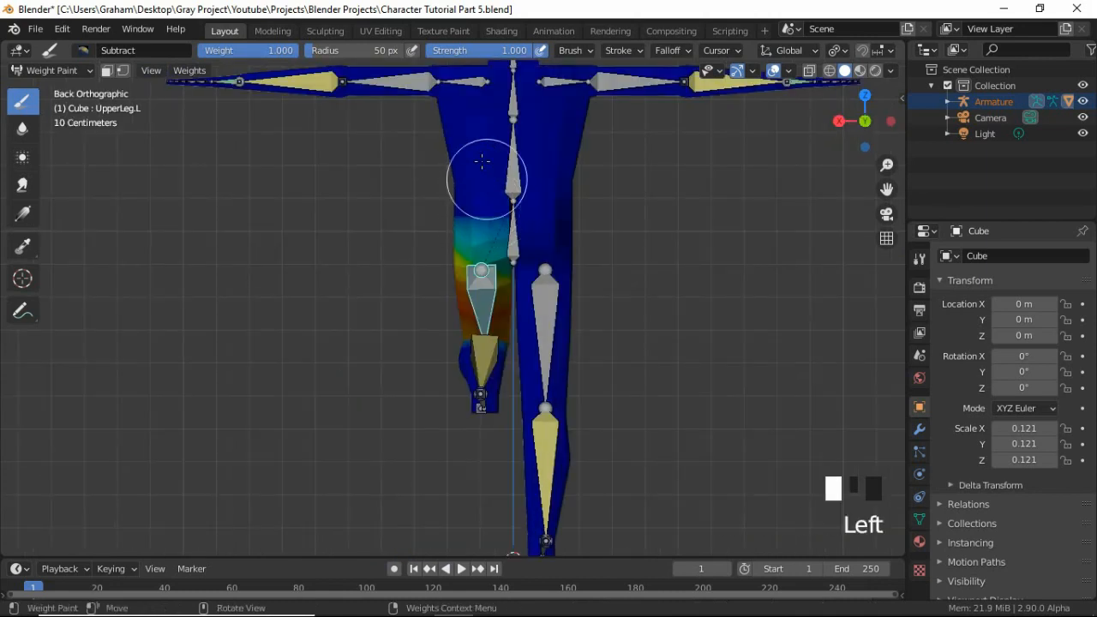
click(485, 159)
click(482, 140)
click(478, 124)
click(475, 118)
click(526, 134)
click(521, 137)
click(507, 142)
click(429, 171)
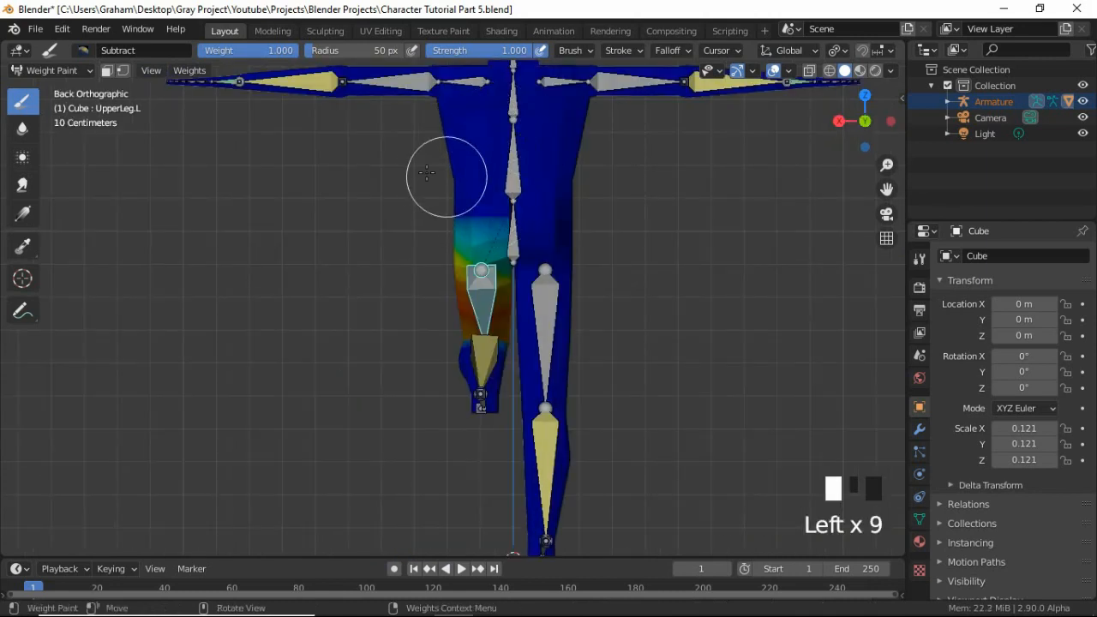
Check the UpperLeg.L weights from the front, and select the Shoulder.L bone to inspect its influence on the torso.
middle_drag(430, 188, 396, 287)
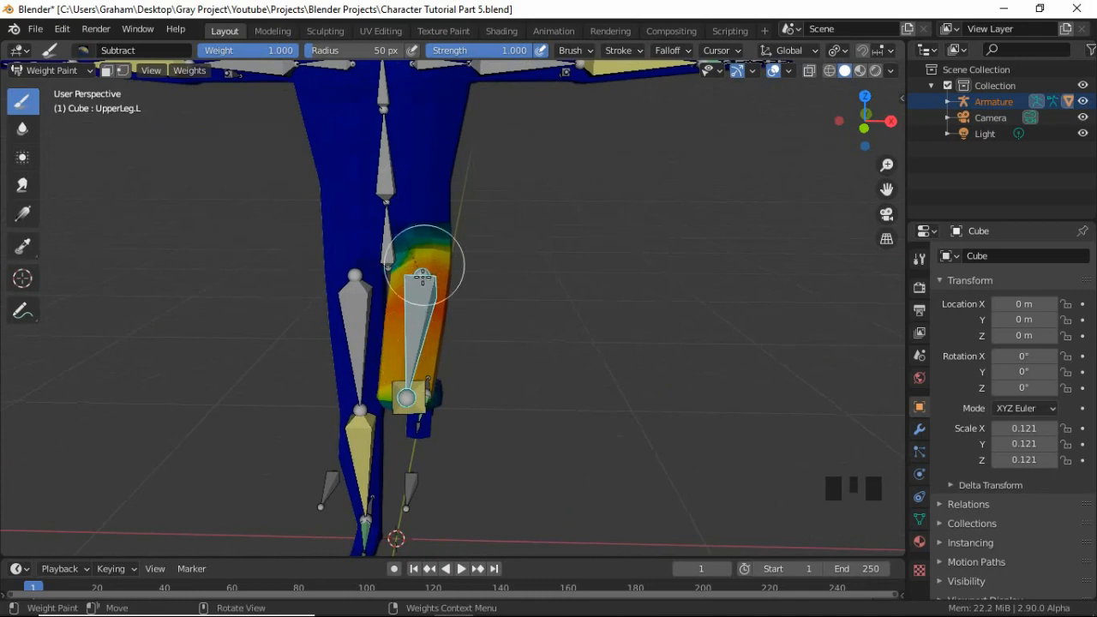
shift+middle_drag(437, 142, 416, 214)
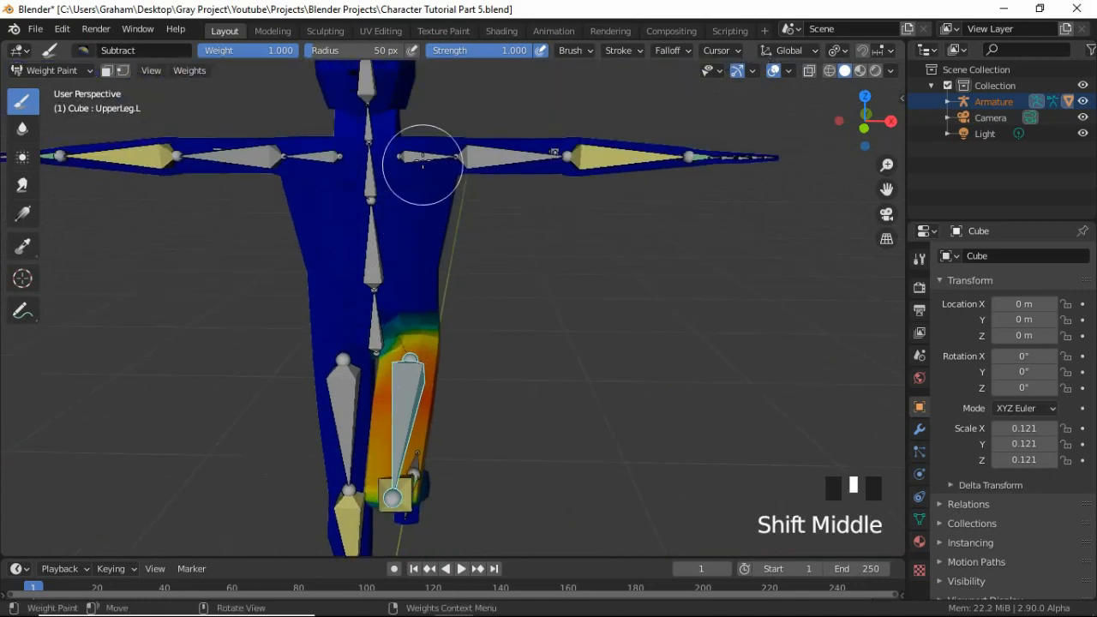
ctrl+drag(422, 156, 461, 234)
middle_drag(460, 235, 396, 266)
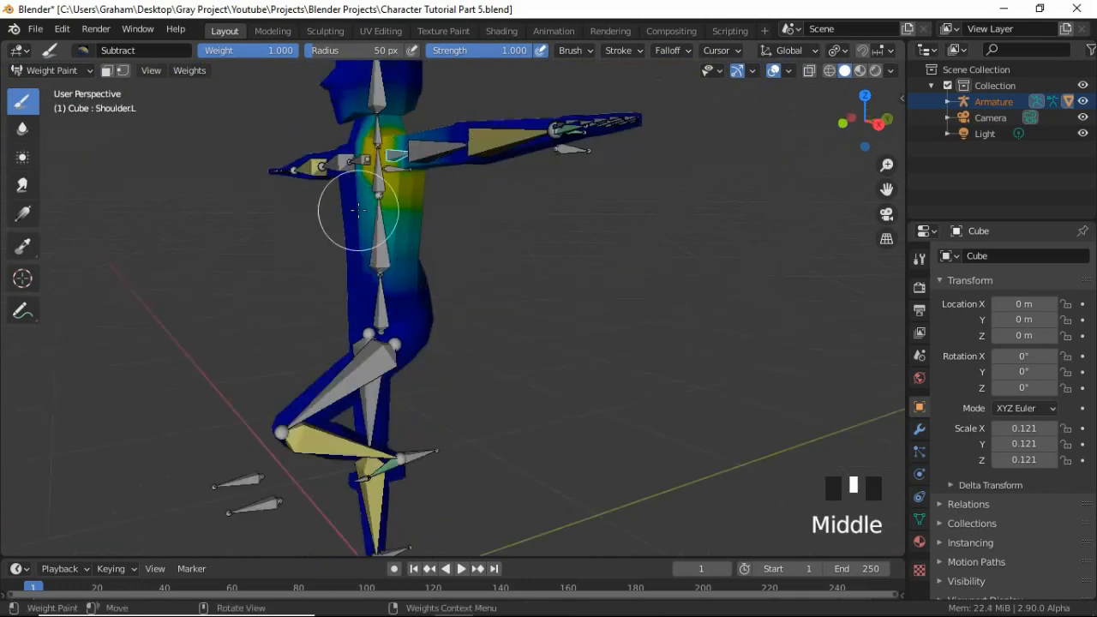
Select the UpperArm.L bone and subtract its weights from the left chest in the front view.
key(KP_1)
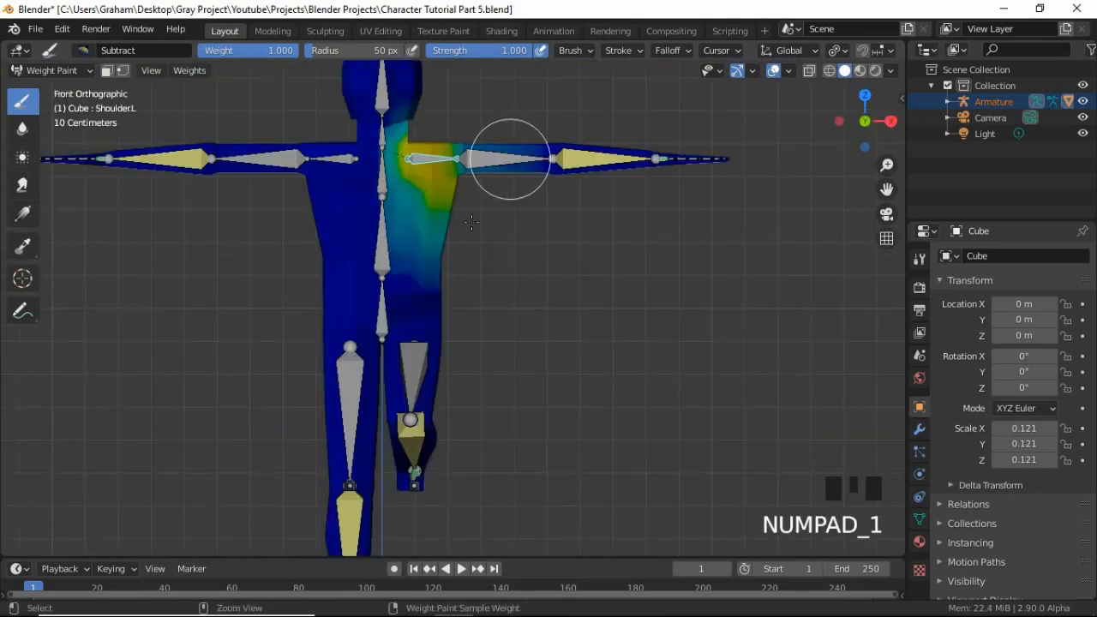
ctrl+click(467, 229)
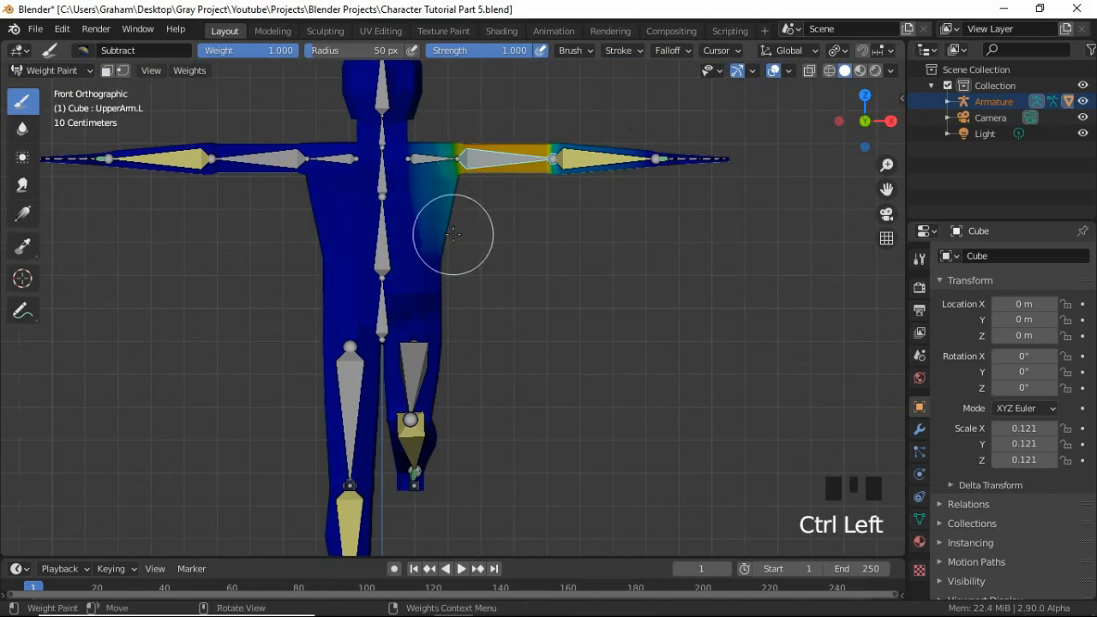
click(428, 221)
click(429, 208)
click(429, 196)
click(421, 177)
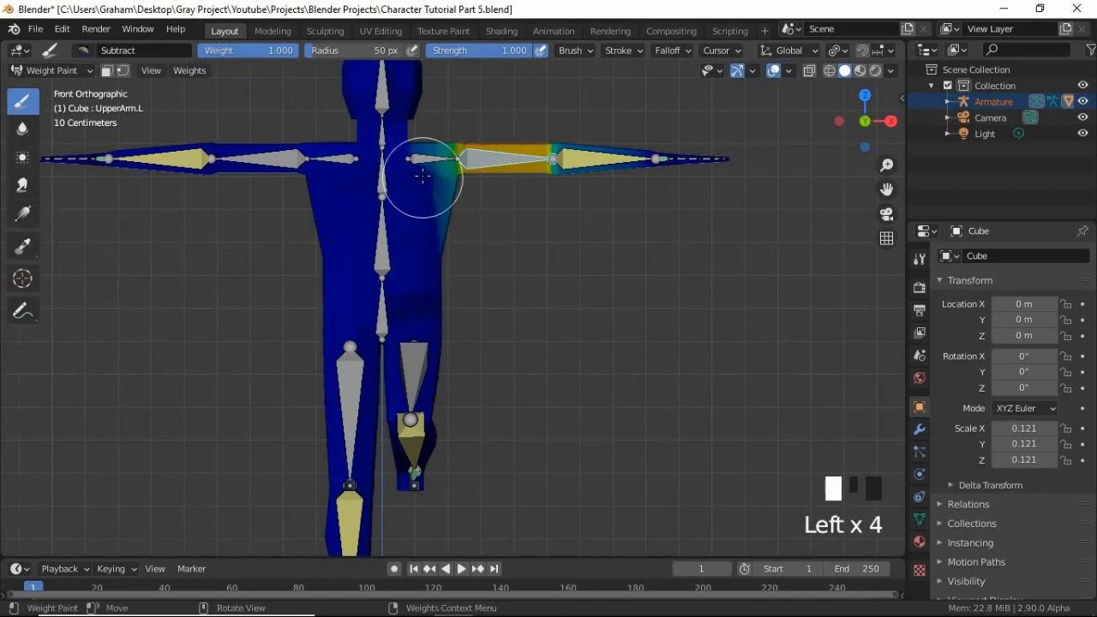
click(422, 154)
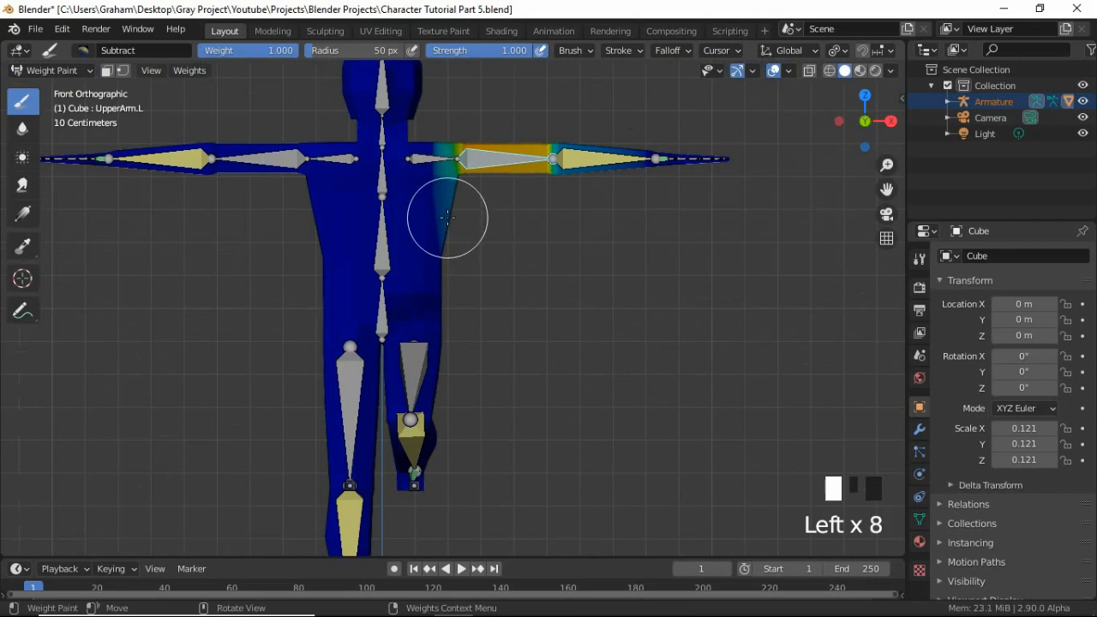
Apply Subtract strokes for UpperArm.L along the left edge of the torso below the armpit.
scroll(454, 220, up, 2)
shift+middle_drag(453, 220, 431, 372)
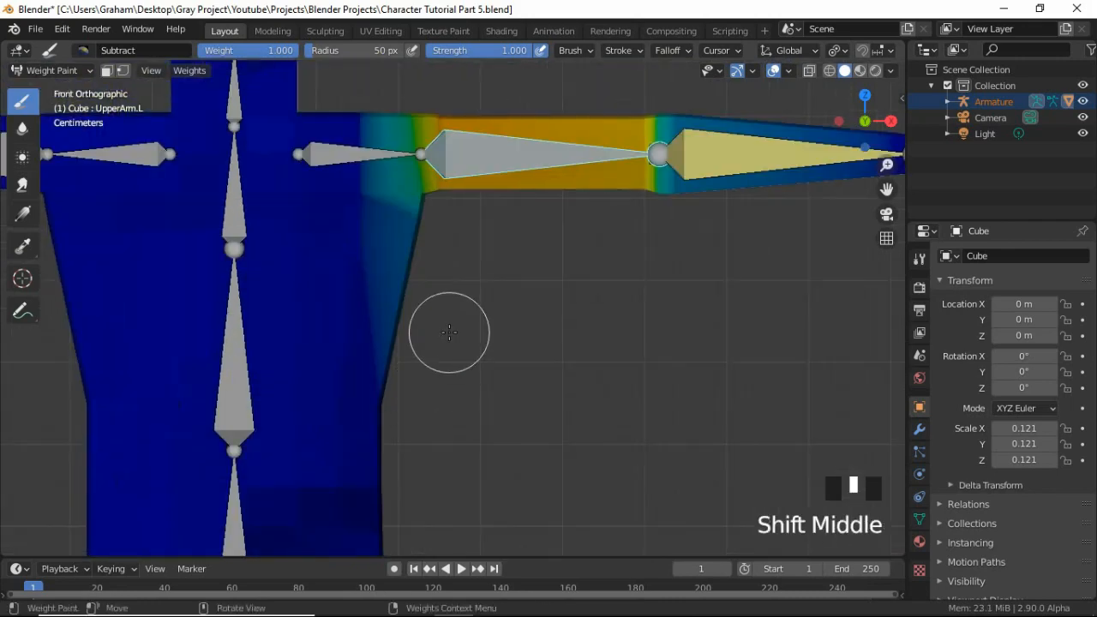
click(409, 280)
click(400, 271)
click(396, 265)
click(391, 256)
click(388, 249)
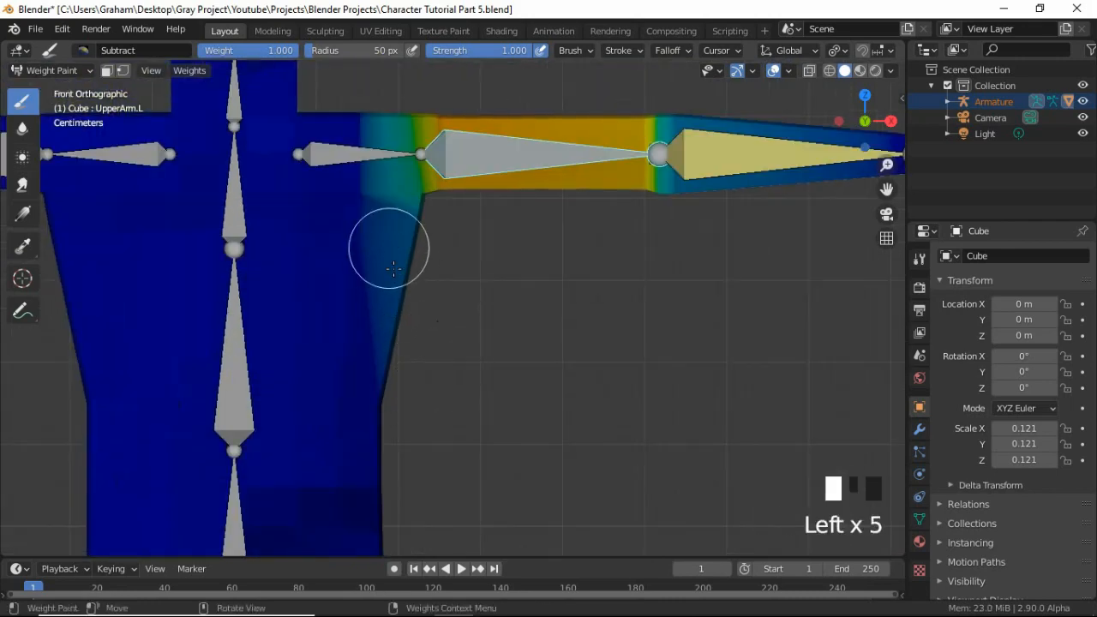
click(389, 266)
click(395, 292)
Subtract the UpperArm.L weights from the side of the torso below the armpit in the right side view.
key(KP_3)
click(341, 310)
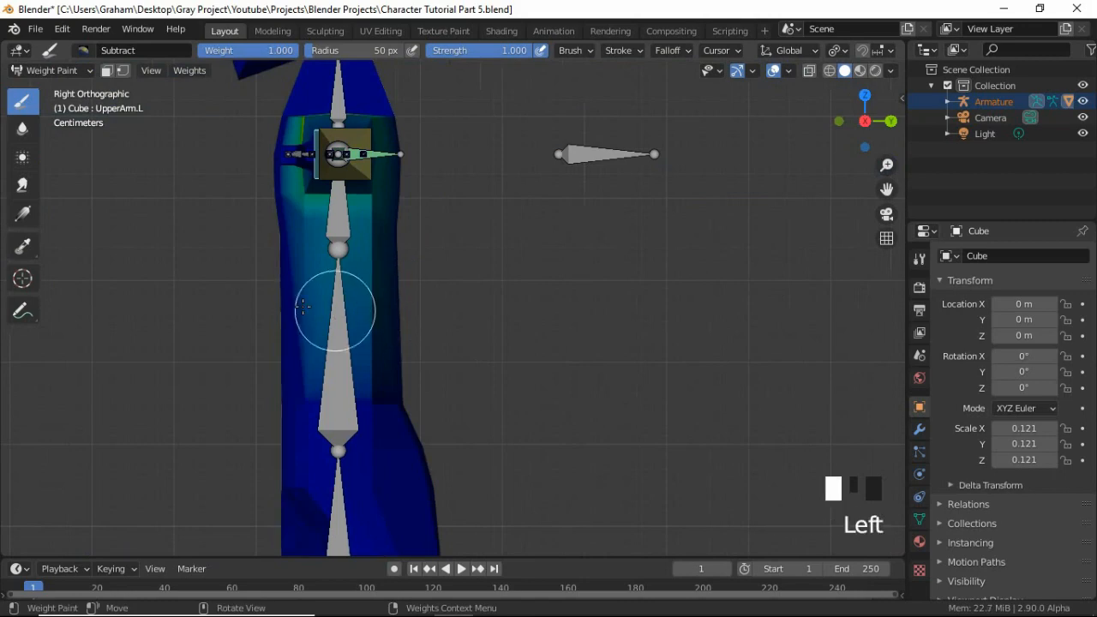
click(331, 253)
click(331, 245)
click(322, 246)
click(312, 245)
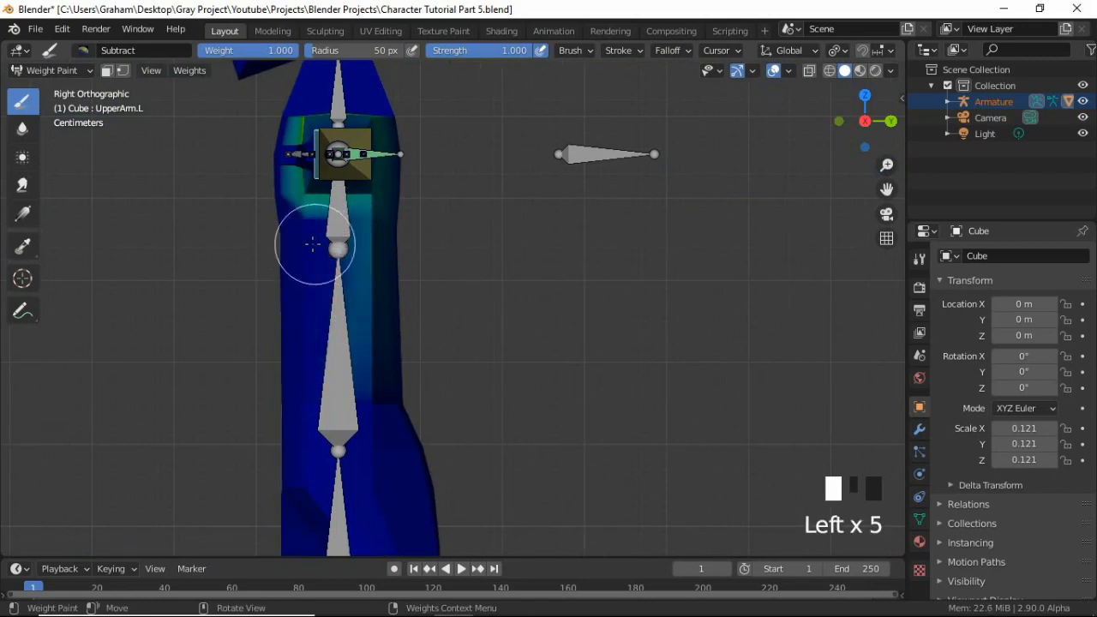
click(347, 247)
click(353, 247)
click(362, 246)
click(372, 245)
click(393, 251)
Subtract the UpperArm.L weights from the left upper back beside the shoulder blade.
middle_drag(397, 252, 478, 278)
click(497, 261)
click(528, 227)
click(545, 201)
click(552, 180)
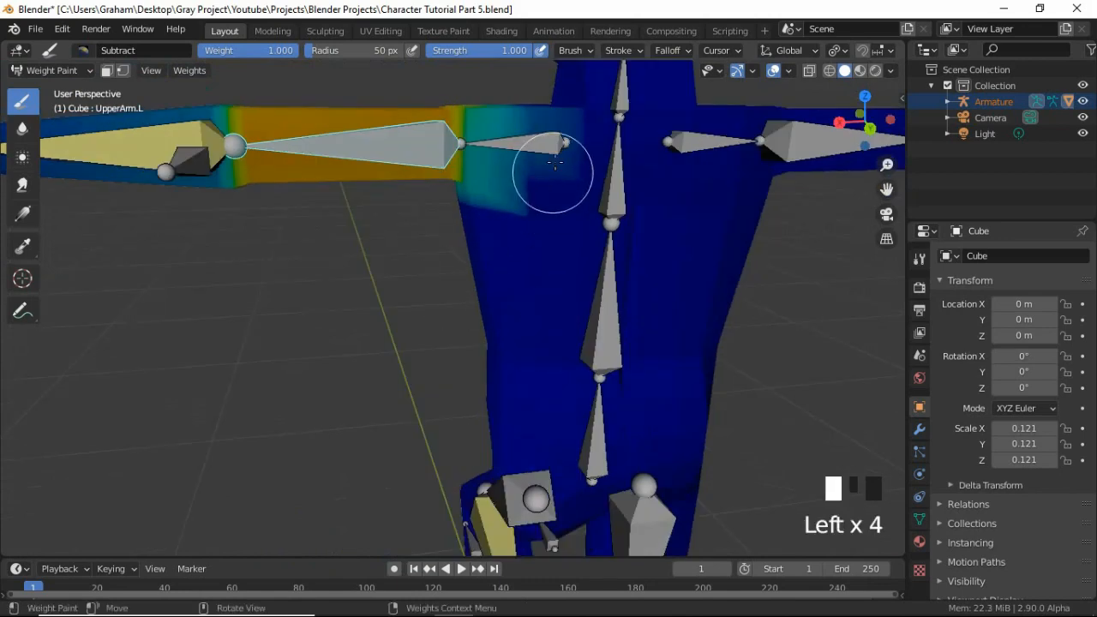
click(555, 150)
click(556, 128)
Subtract the UpperArm.L weights from the top of the left shoulder near the neck, and check the result around the arm.
middle_drag(557, 115, 534, 183)
scroll(367, 191, down, 2)
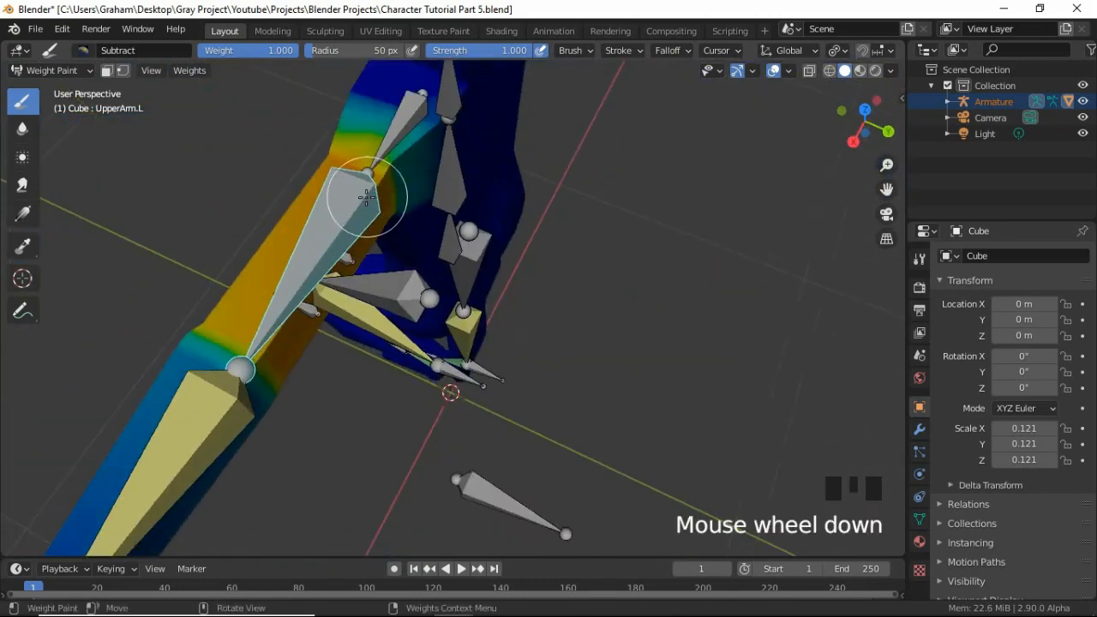
mouse_move(368, 191)
middle_down()
mouse_move(515, 194)
mouse_move(307, 281)
middle_up()
click(312, 210)
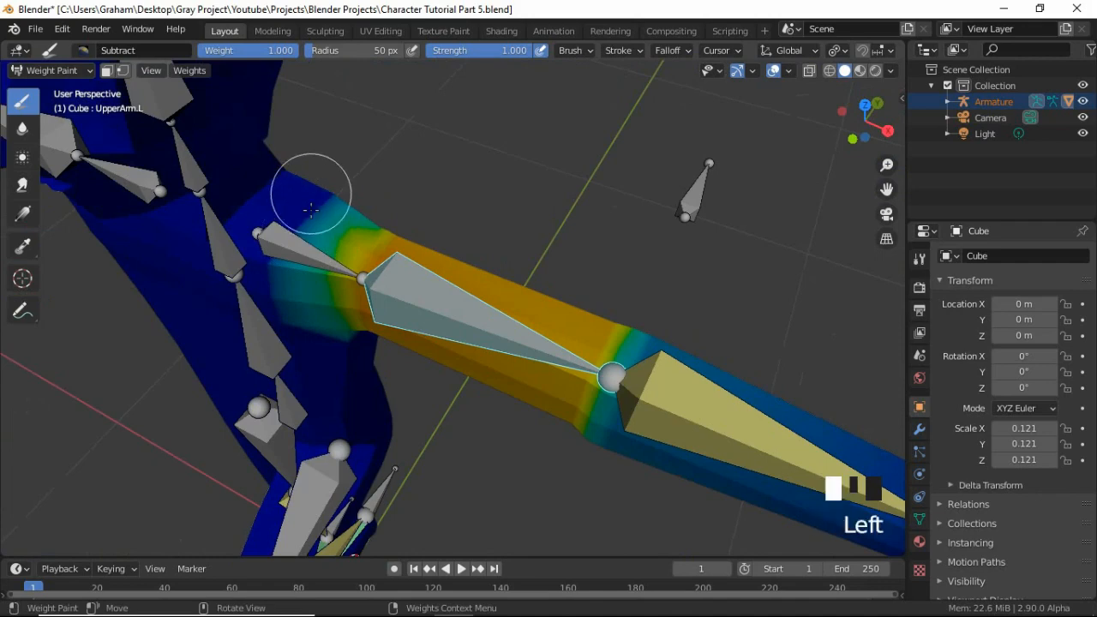
middle_drag(330, 216, 309, 202)
scroll(307, 199, down, 2)
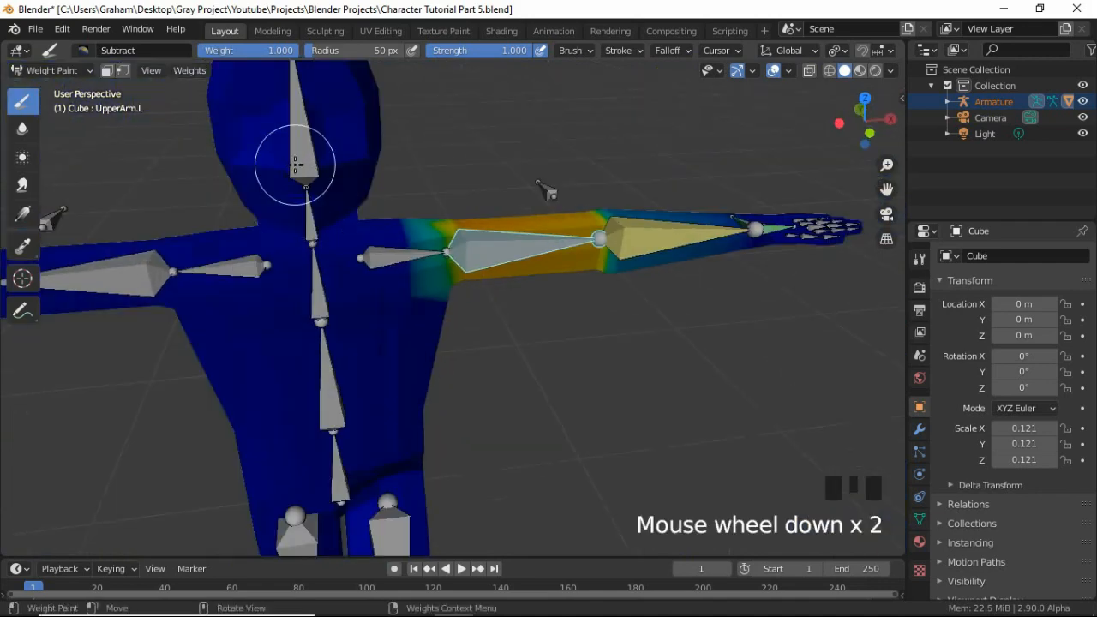
Select the Head bone and subtract its weights from the upper chest and shoulders around the neck base.
ctrl+click(353, 255)
key(KP_1)
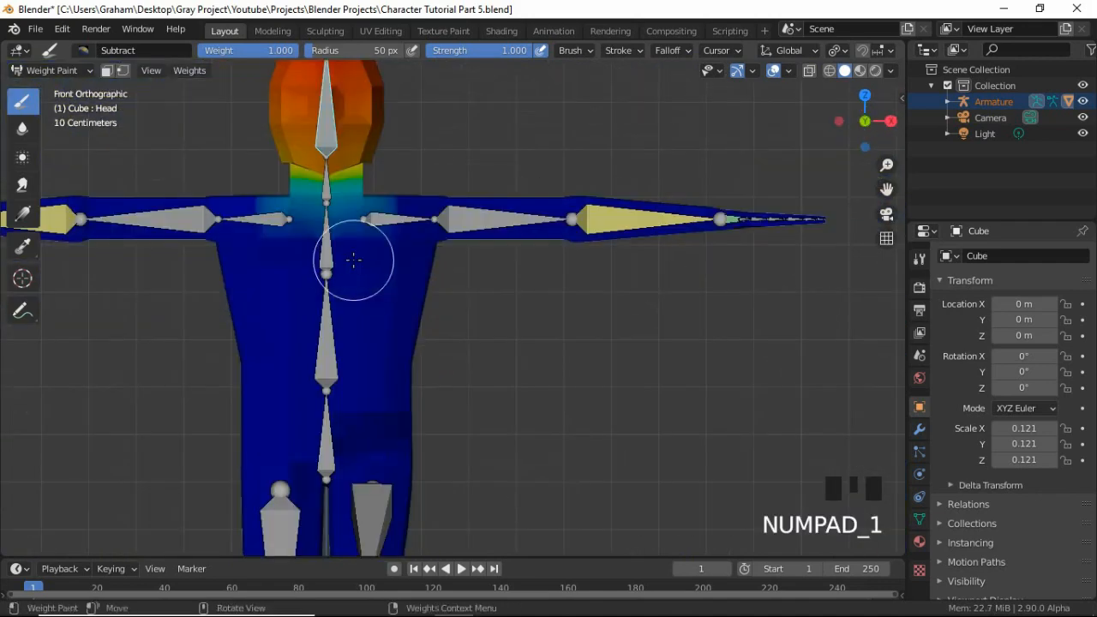
click(348, 215)
click(370, 206)
middle_drag(255, 223, 482, 343)
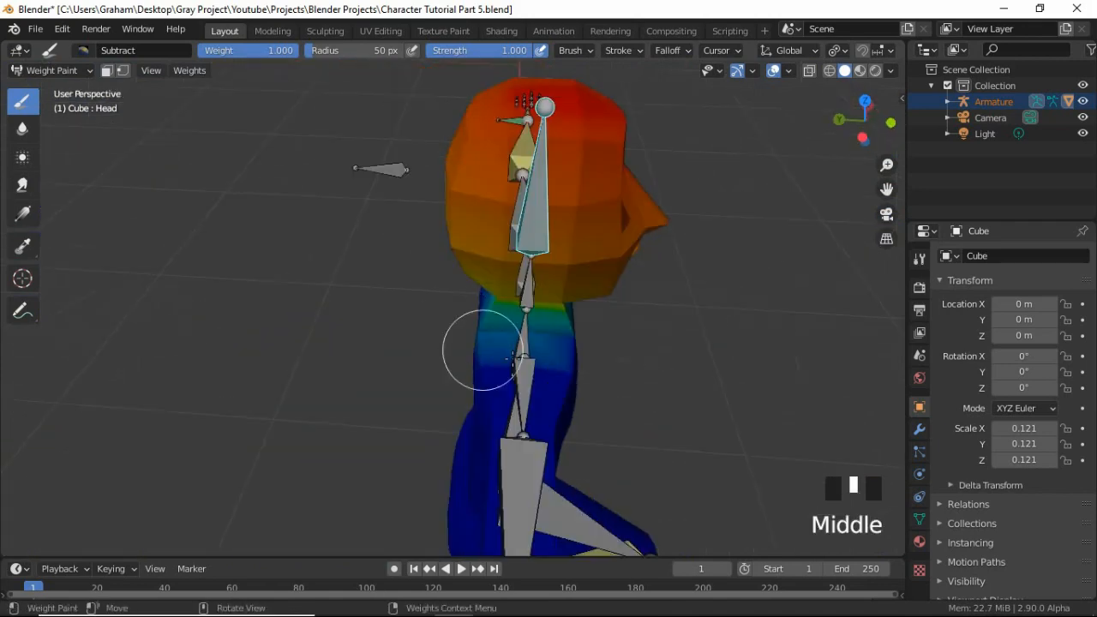
click(519, 343)
click(553, 347)
Subtract the remaining Head weights from the collar area and the top of the left shoulder.
mouse_move(555, 347)
middle_down()
mouse_move(412, 360)
mouse_move(314, 392)
middle_up()
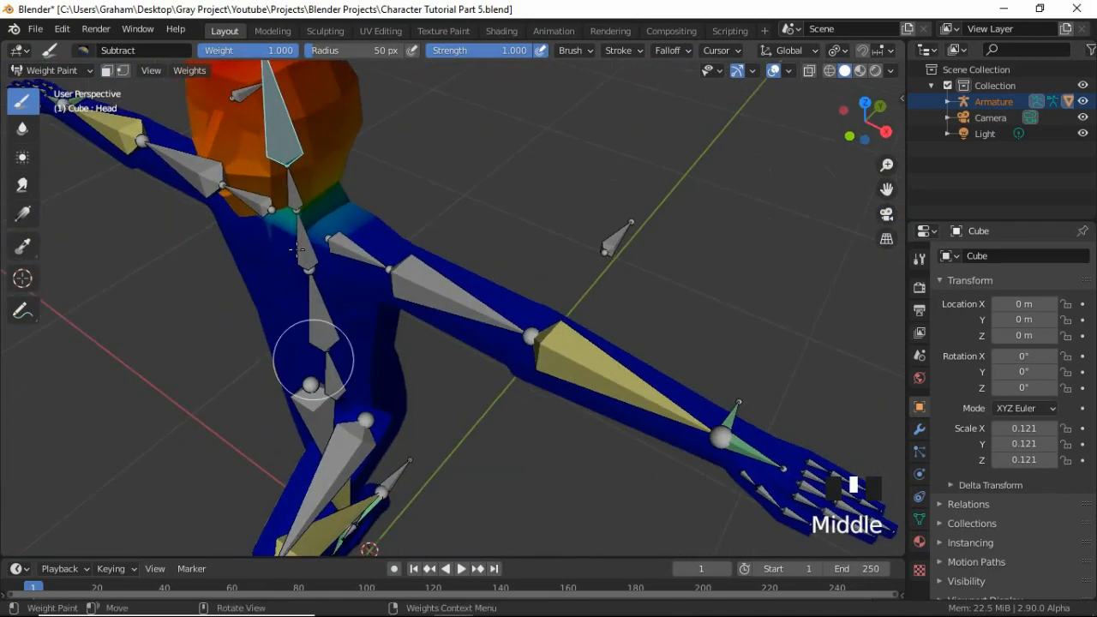
click(321, 229)
click(346, 221)
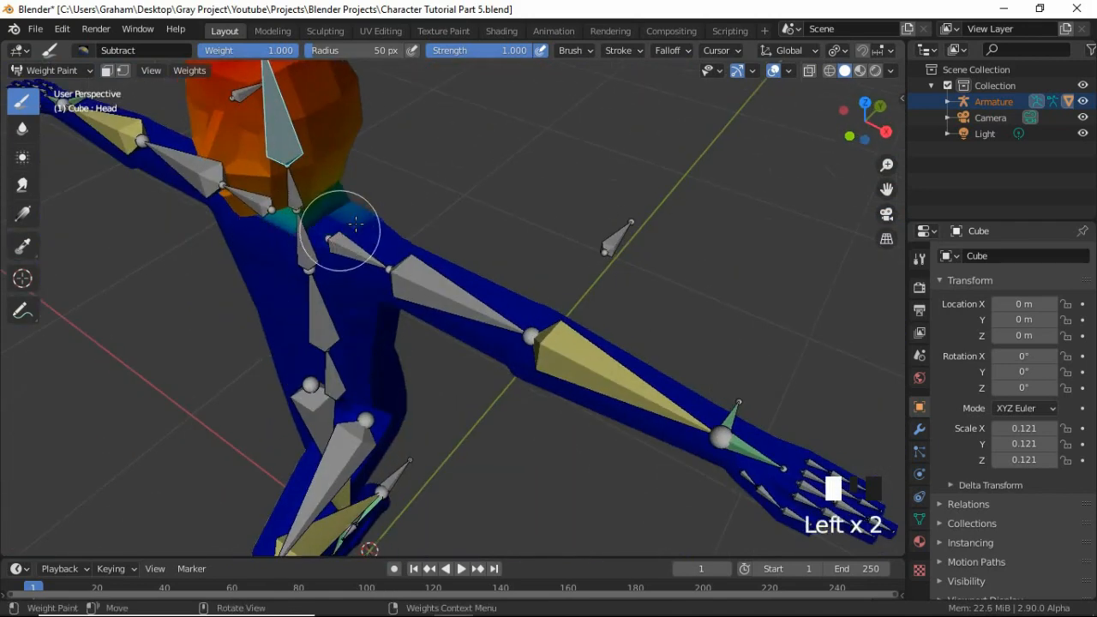
click(353, 216)
click(355, 215)
click(354, 214)
Compare the weights of the shoulder bones from behind, leaving Shoulder.L selected.
middle_drag(386, 241, 500, 196)
scroll(676, 252, up, 2)
shift+middle_drag(676, 252, 543, 336)
mouse_move(429, 318)
middle_down()
mouse_move(452, 306)
mouse_move(414, 287)
middle_up()
ctrl+click(414, 287)
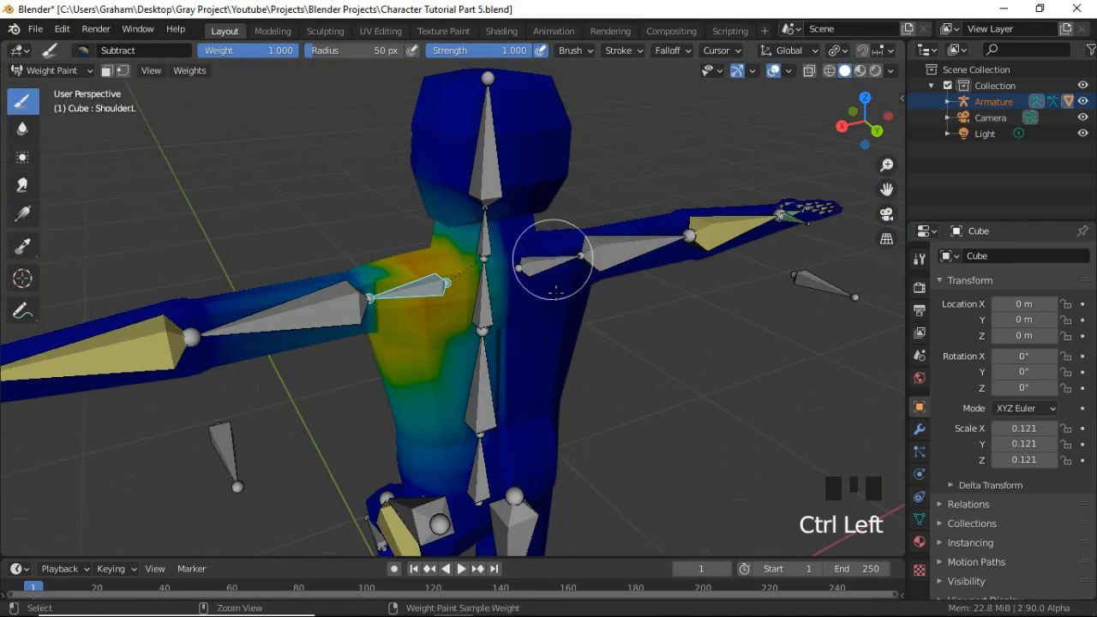
ctrl+click(551, 254)
ctrl+click(425, 287)
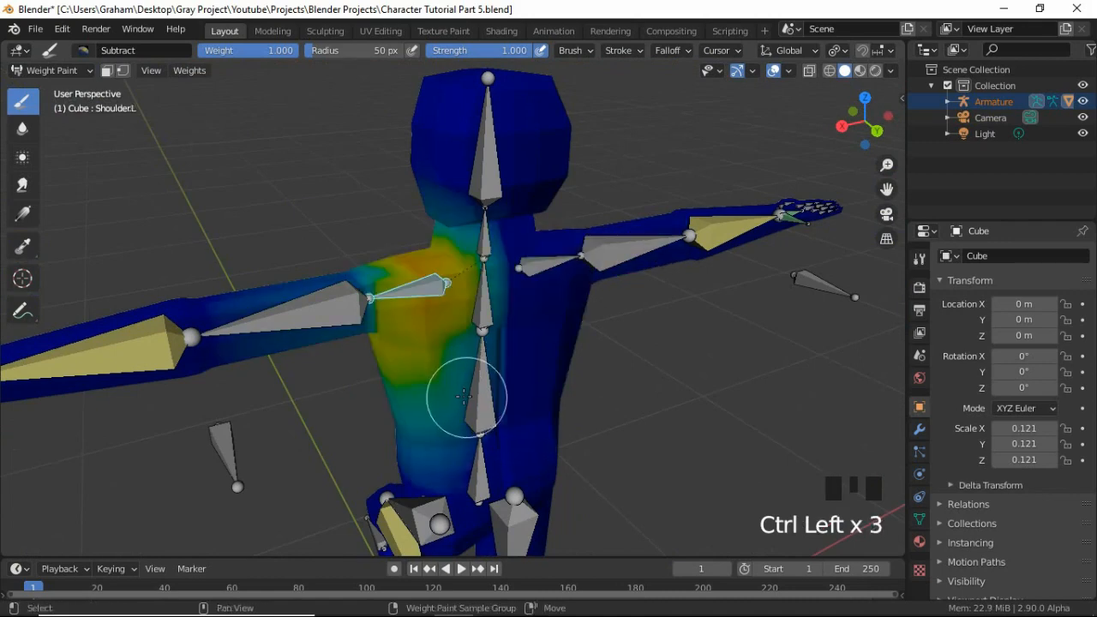
Examine the Shoulder.L weights over the back, neck and lower part of the head.
shift+middle_drag(459, 386, 438, 319)
middle_drag(447, 410, 409, 392)
scroll(581, 409, down, 3)
scroll(463, 240, up, 3)
scroll(395, 374, up, 2)
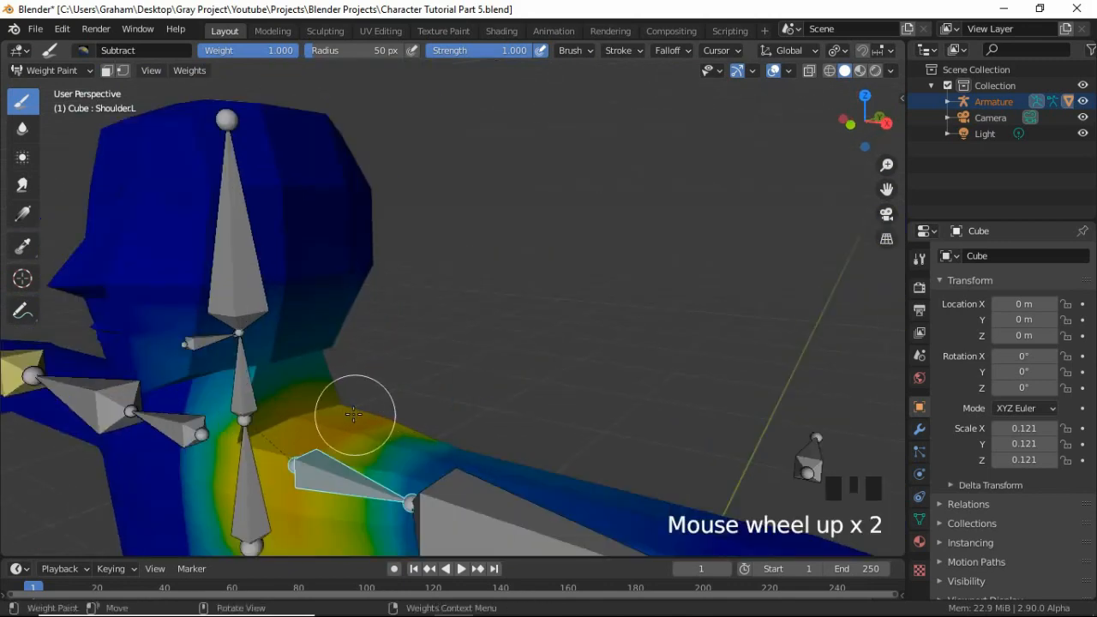
middle_drag(353, 414, 321, 369)
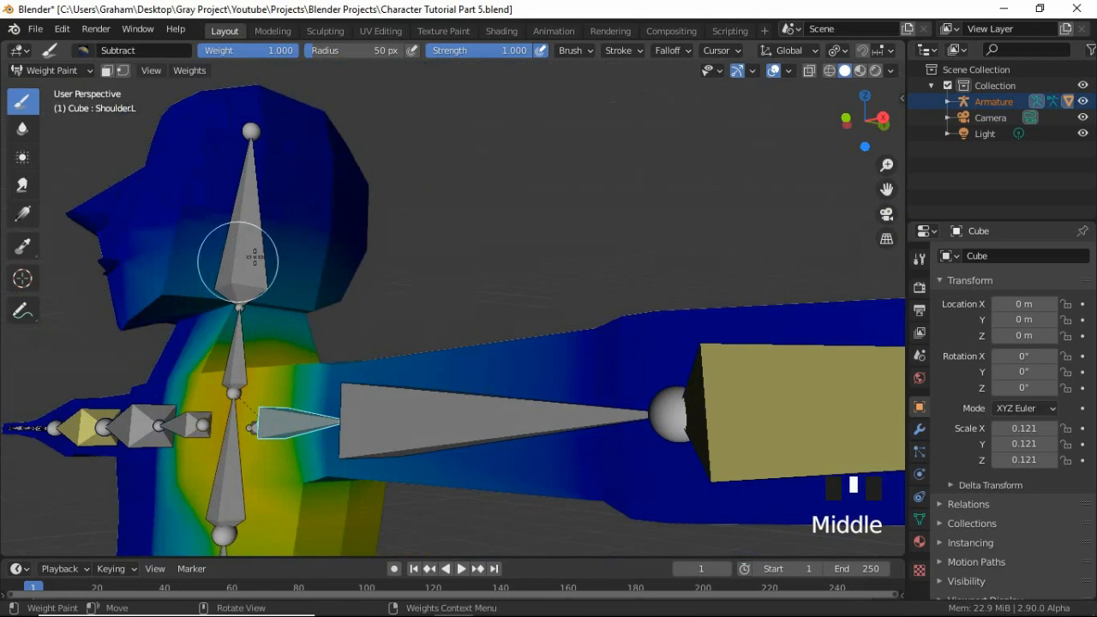
Try rotating the Shoulder.L bone about the Y axis to test its influence on the head.
key(r)
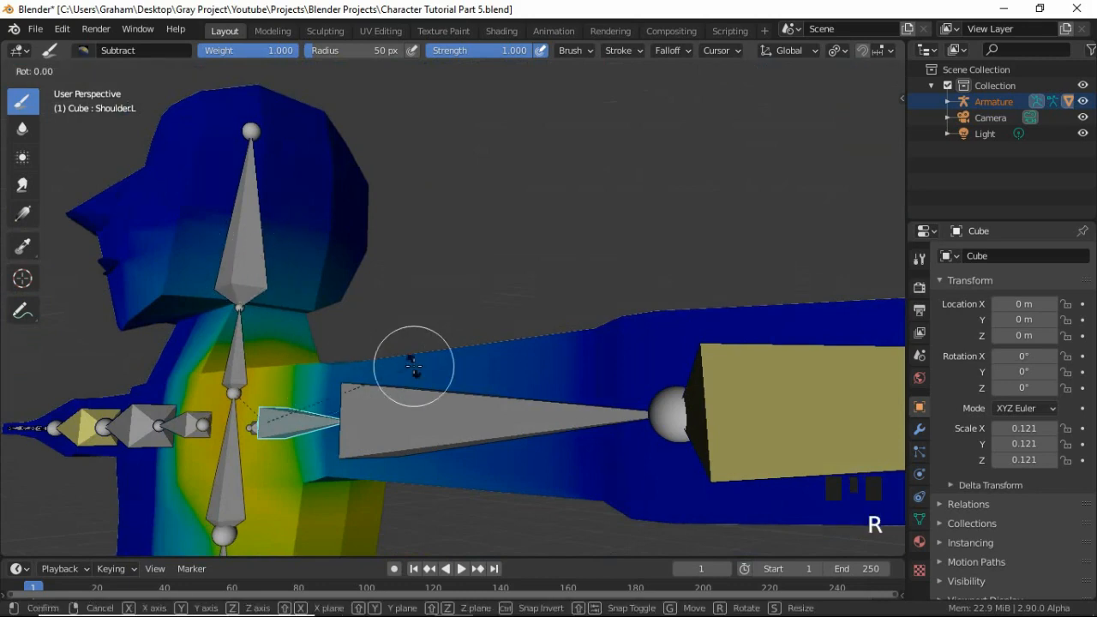
key(y)
right_click(431, 310)
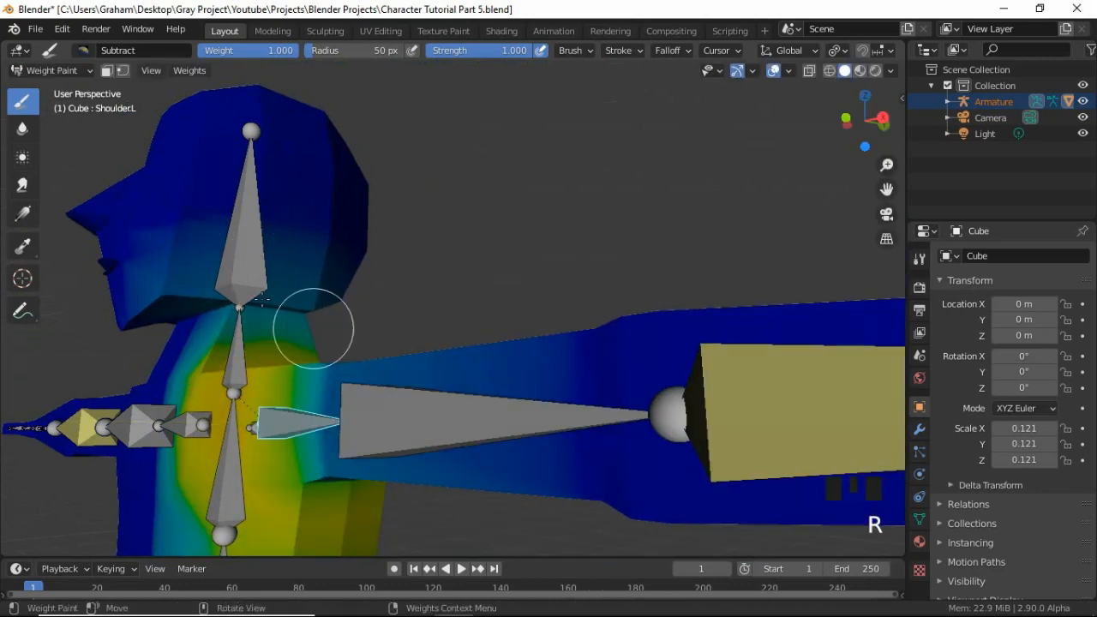
Subtract the Shoulder.L weights from the jaw and the lower left side of the head.
middle_drag(163, 300, 215, 289)
click(215, 289)
click(215, 289)
click(215, 289)
click(240, 281)
click(263, 274)
click(276, 275)
click(289, 274)
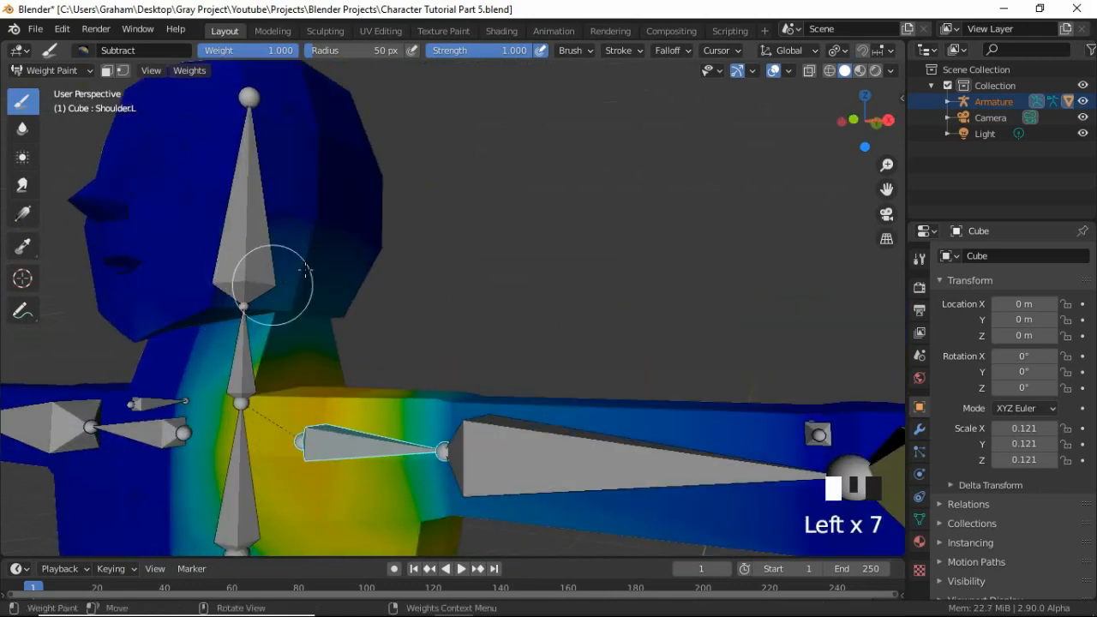
click(298, 275)
click(308, 275)
click(318, 274)
click(308, 284)
middle_drag(308, 284, 262, 255)
click(262, 255)
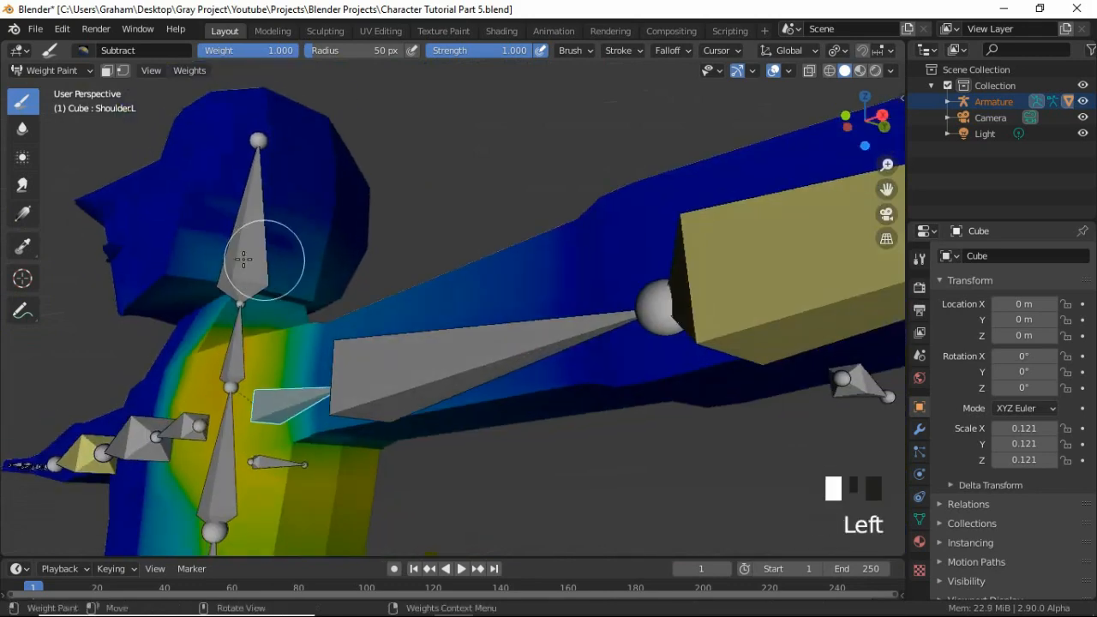
Subtract the remaining Shoulder.L weights in a band running from the left cheek towards the back of the head.
drag(245, 259, 151, 304)
click(152, 303)
click(264, 258)
click(282, 257)
click(295, 255)
click(306, 252)
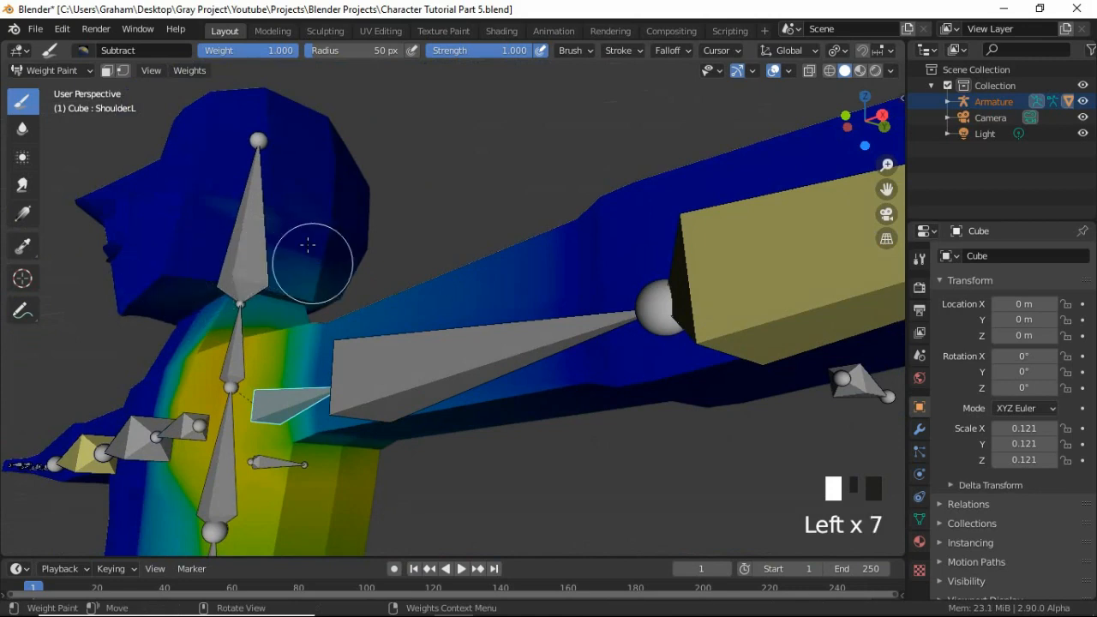
Clean the last Shoulder.L weights off the rear and base of the head, checking from behind.
click(265, 220)
mouse_move(265, 221)
middle_down()
mouse_move(304, 289)
mouse_move(296, 255)
mouse_move(317, 269)
middle_up()
click(338, 282)
click(351, 286)
click(362, 289)
click(299, 294)
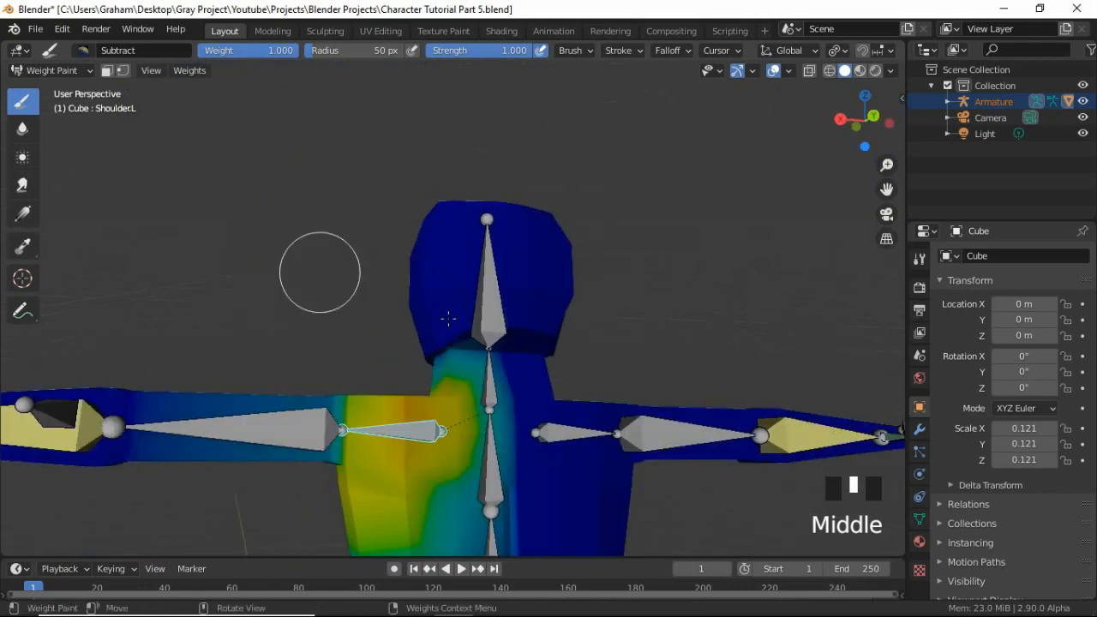
click(454, 326)
middle_drag(384, 349, 363, 335)
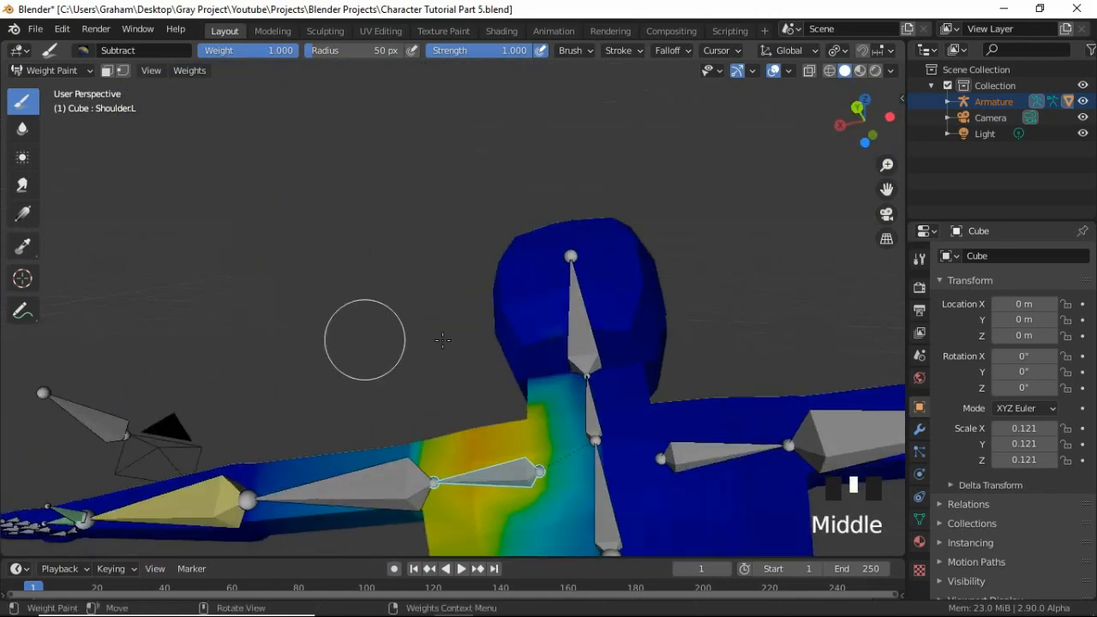
middle_drag(629, 360, 454, 374)
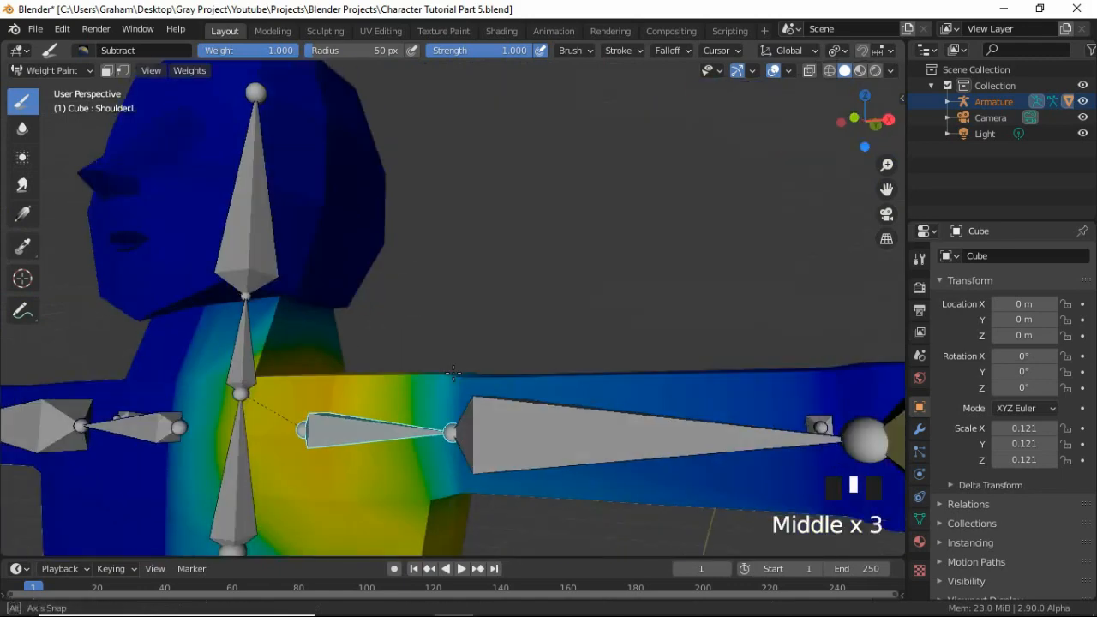
Check the Head bone's weights and try rotating Shoulder.L about the Y axis in a front-facing view.
ctrl+click(283, 215)
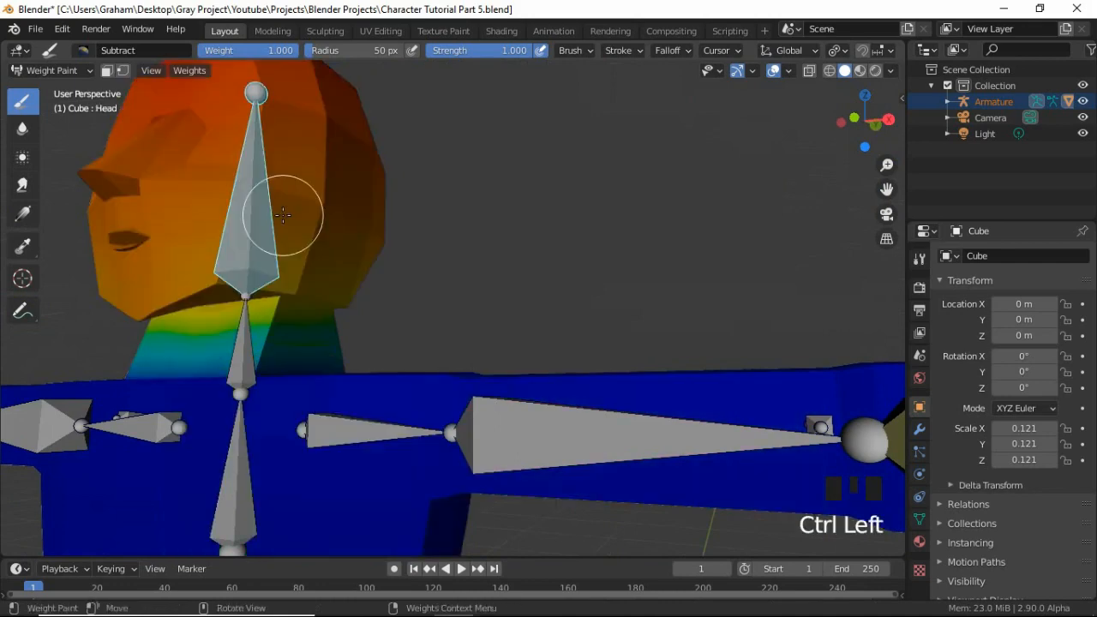
middle_drag(283, 215, 340, 280)
scroll(442, 283, down, 2)
scroll(443, 283, down, 1)
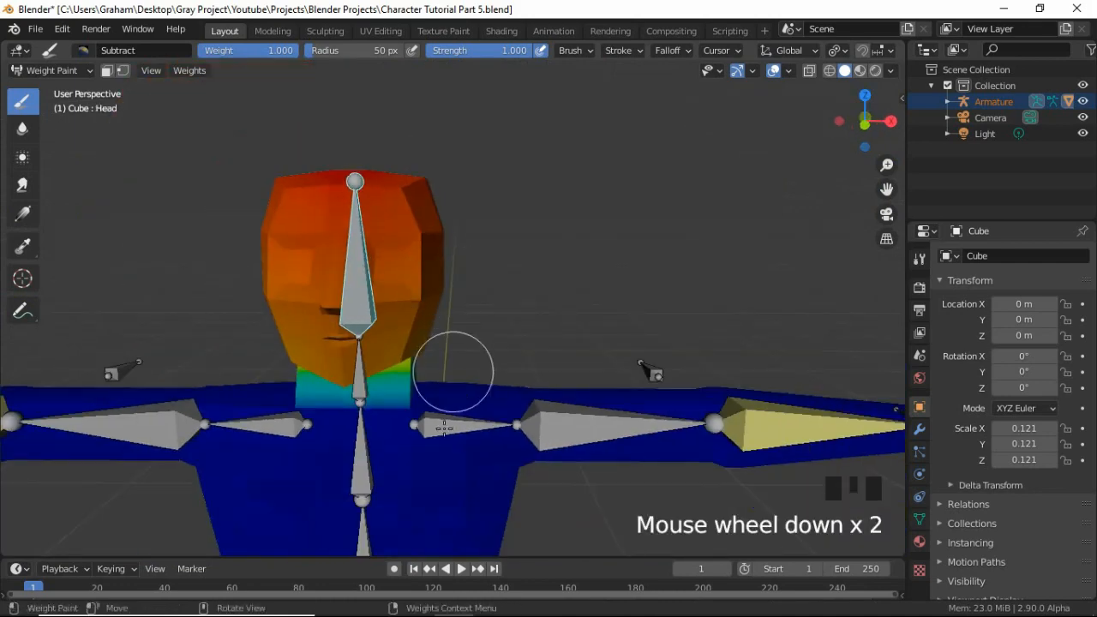
ctrl+click(440, 429)
key(r)
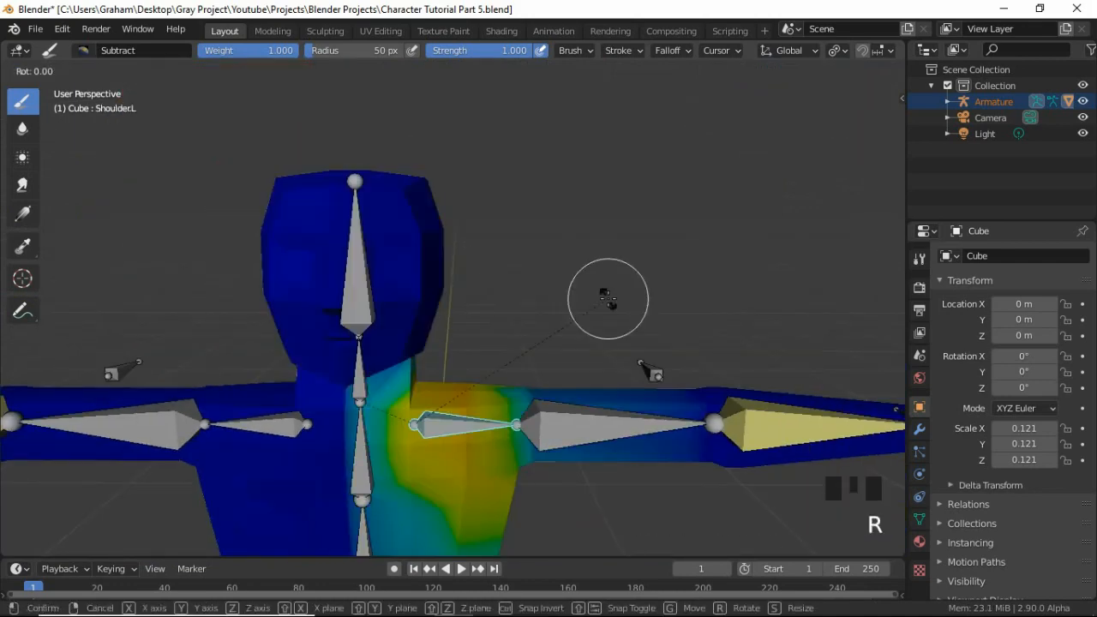
key(y)
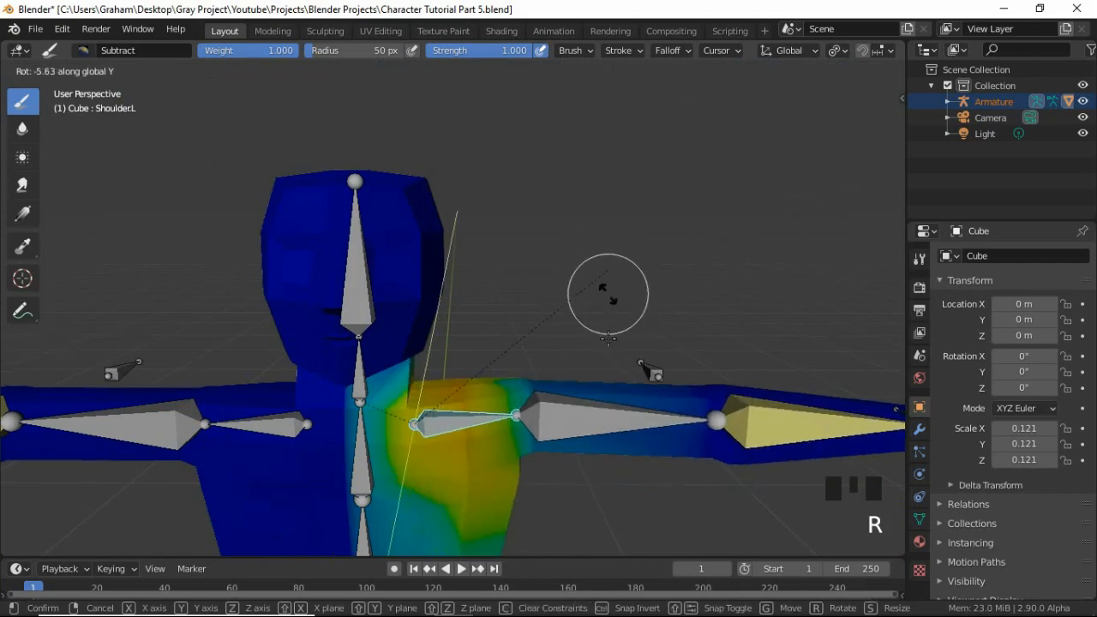
right_click(601, 298)
Switch the body mesh from Weight Paint to Object Mode and deselect everything.
scroll(481, 460, down, 2)
shift+middle_drag(479, 452, 473, 408)
scroll(268, 328, down, 4)
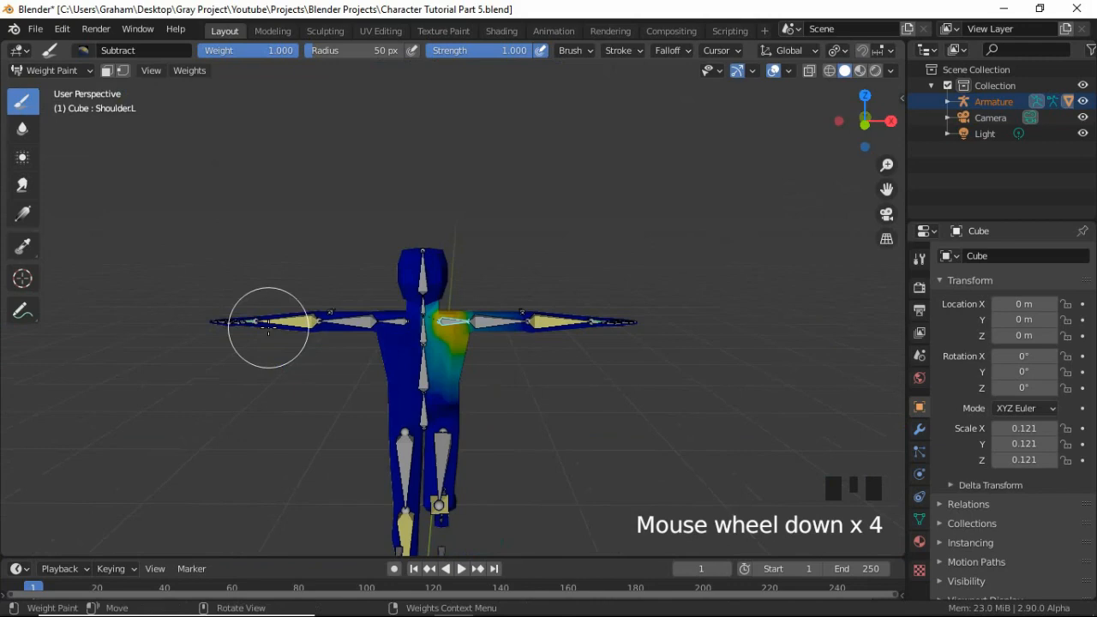
click(65, 70)
click(56, 86)
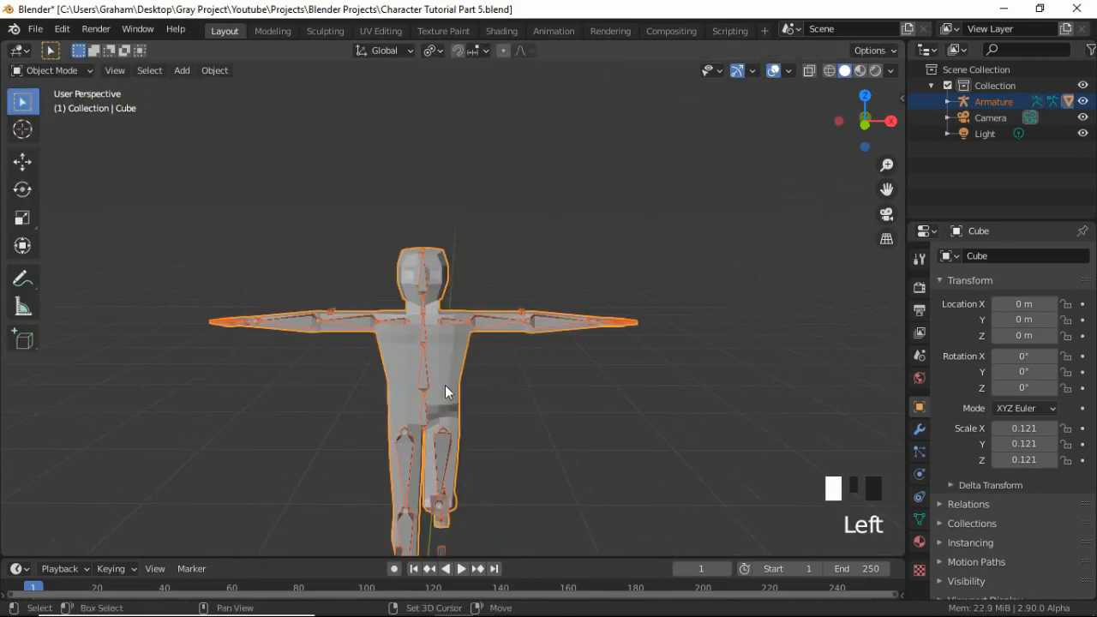
shift+middle_drag(444, 385, 346, 437)
key(KP_1)
scroll(420, 386, up, 3)
scroll(380, 451, up, 3)
scroll(362, 446, down, 4)
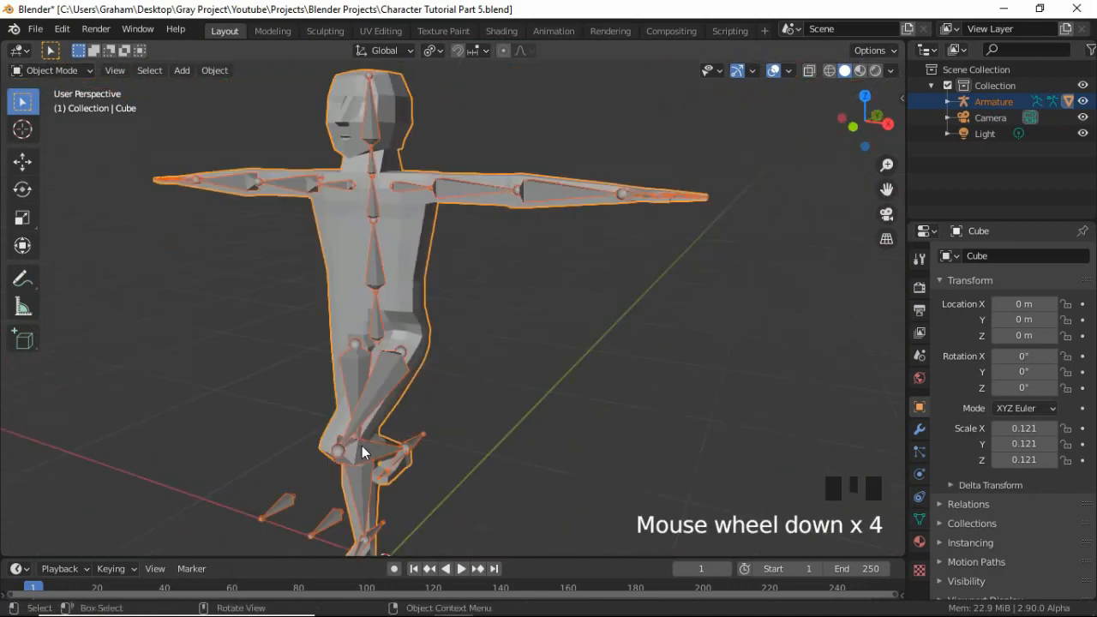
click(501, 325)
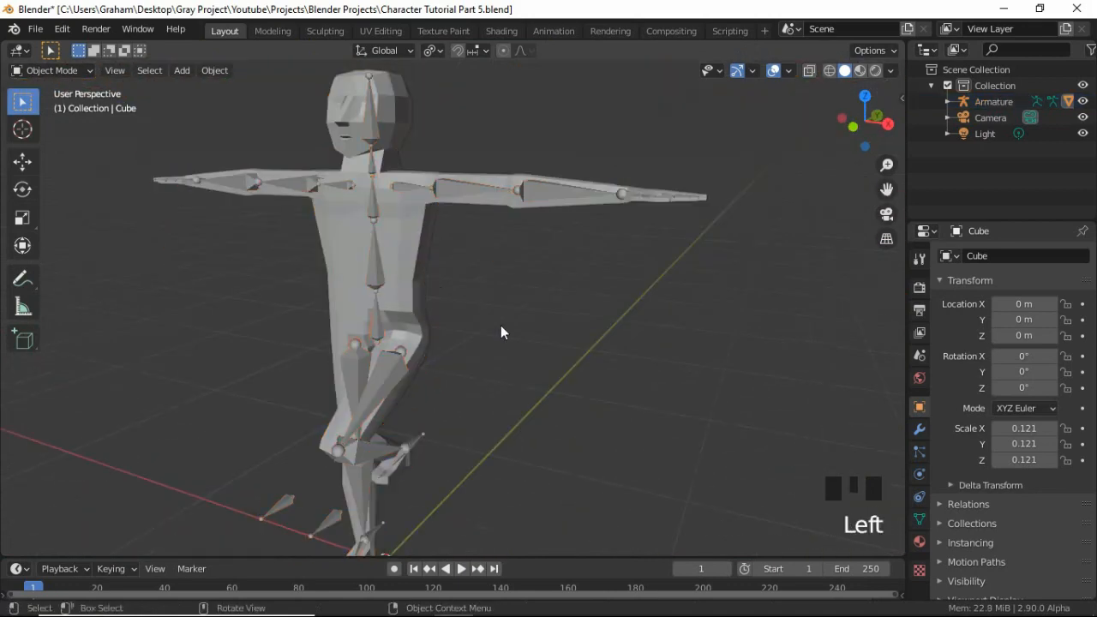
Clear all pose transforms on every bone of the armature in Pose Mode.
click(374, 268)
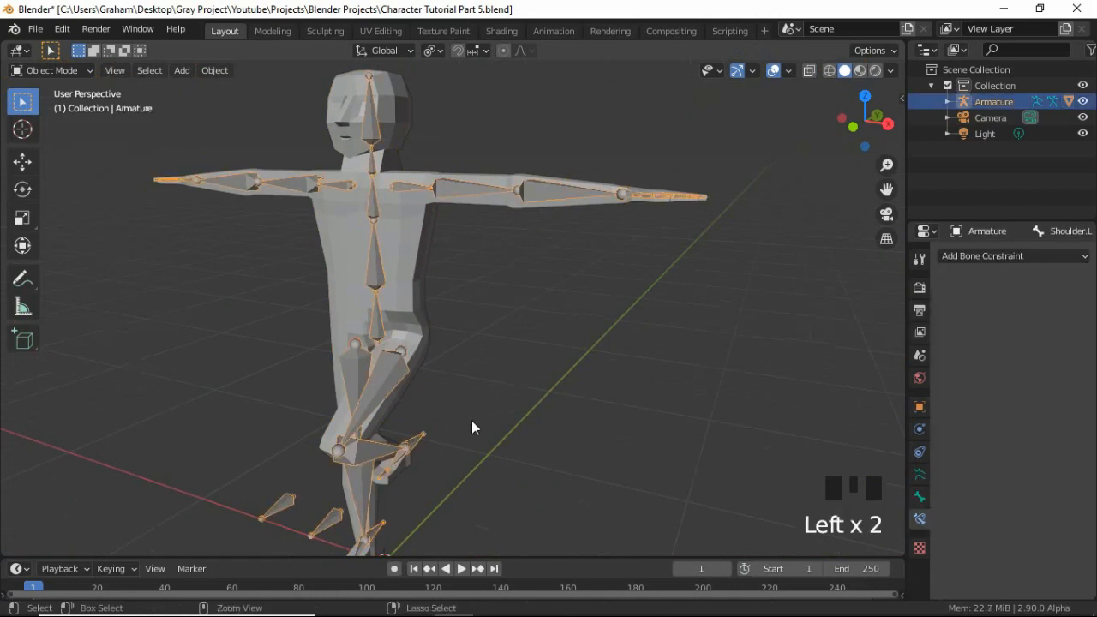
key(ctrl+Tab)
key(a)
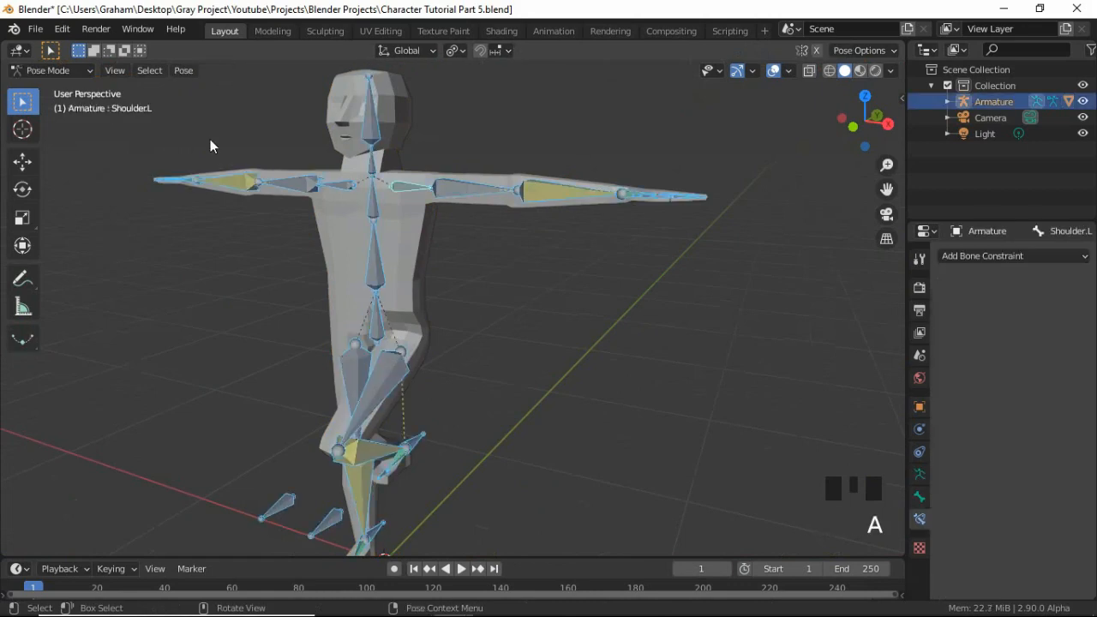
click(183, 71)
mouse_move(228, 103)
click(429, 111)
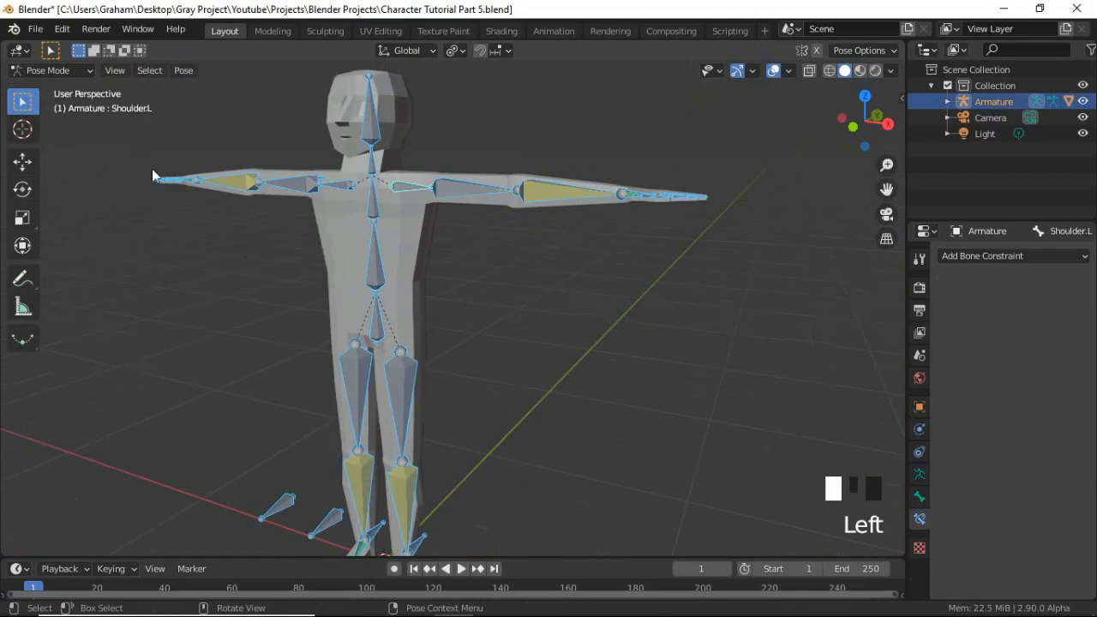
Put the armature into Edit Mode in front view and select the upper joint of the UpperLeg.L bone.
click(51, 71)
click(39, 88)
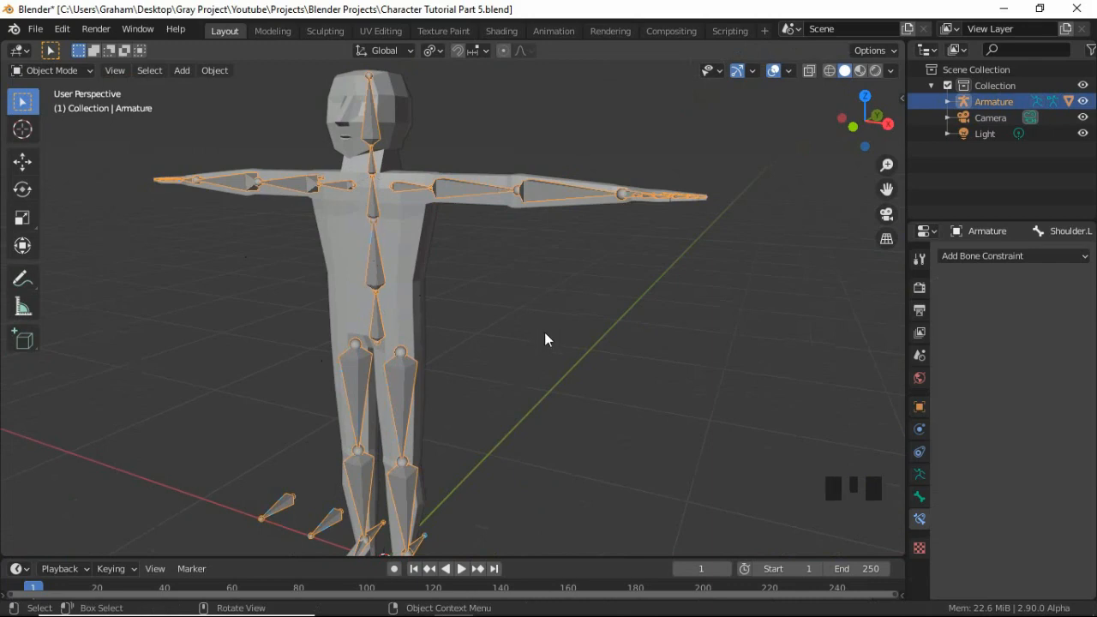
key(Tab)
key(KP_1)
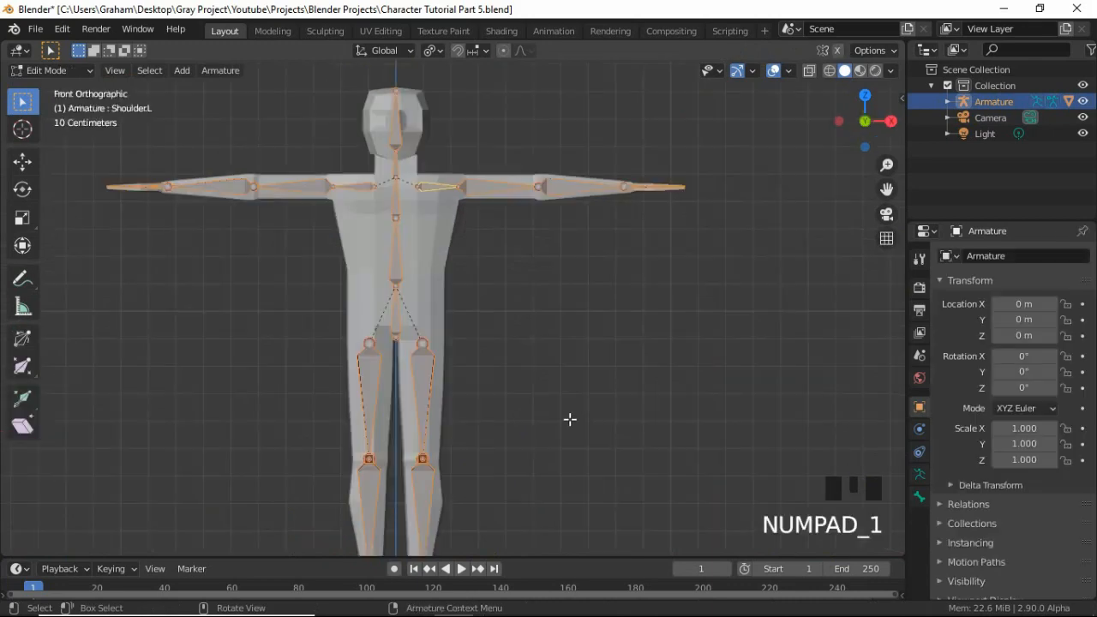
click(423, 343)
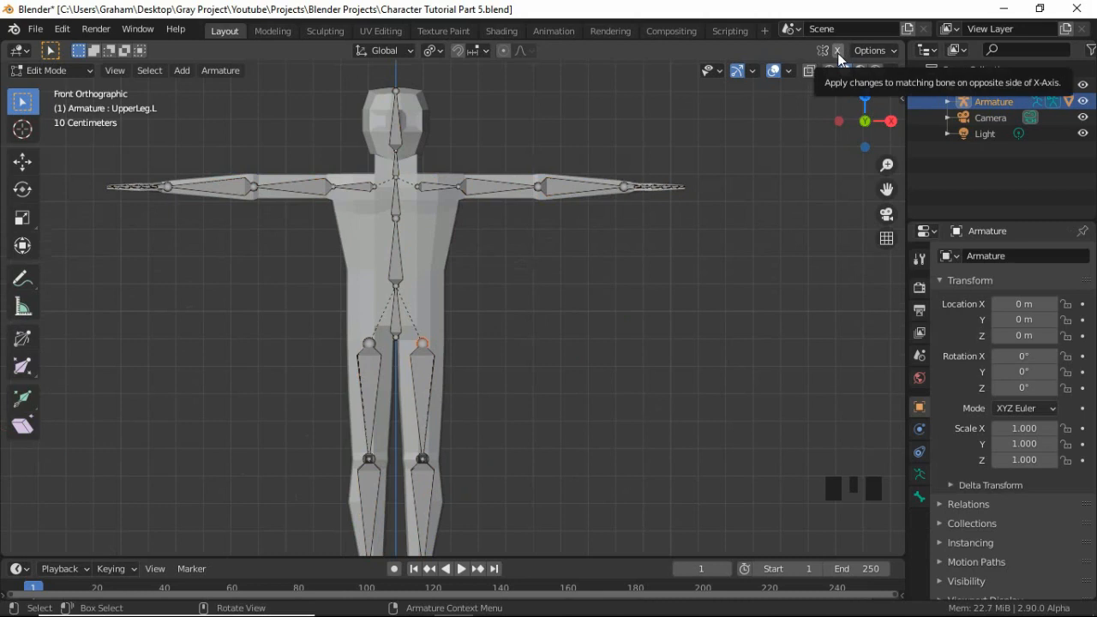
Enable X-axis mirroring so that bone edits also apply to the opposite side.
scroll(360, 134, down, 7)
scroll(418, 209, up, 3)
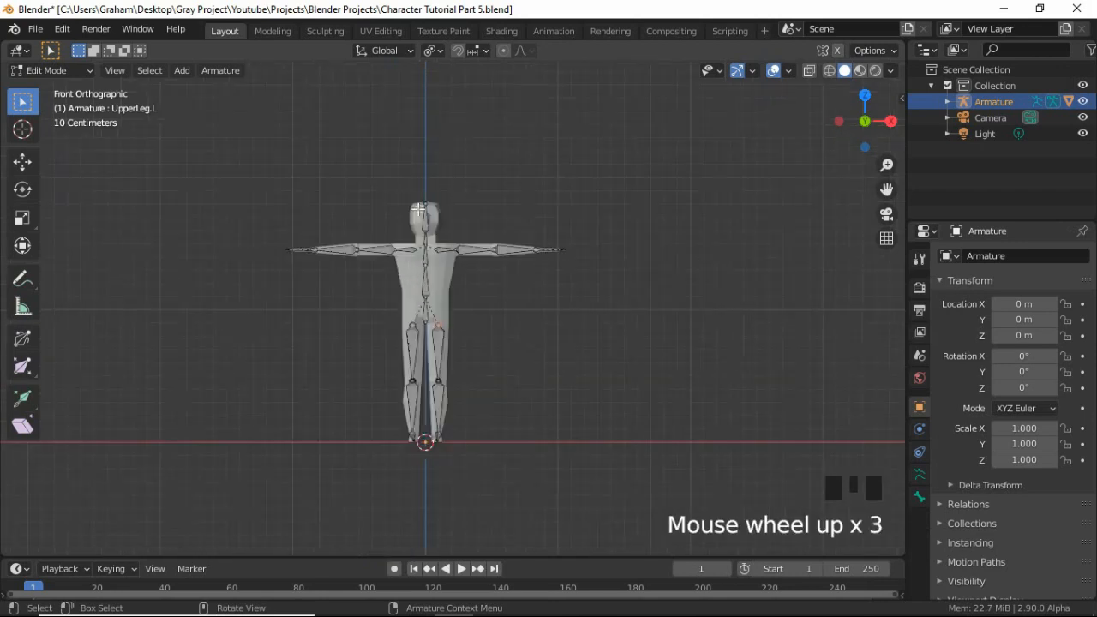
click(836, 52)
scroll(439, 411, up, 4)
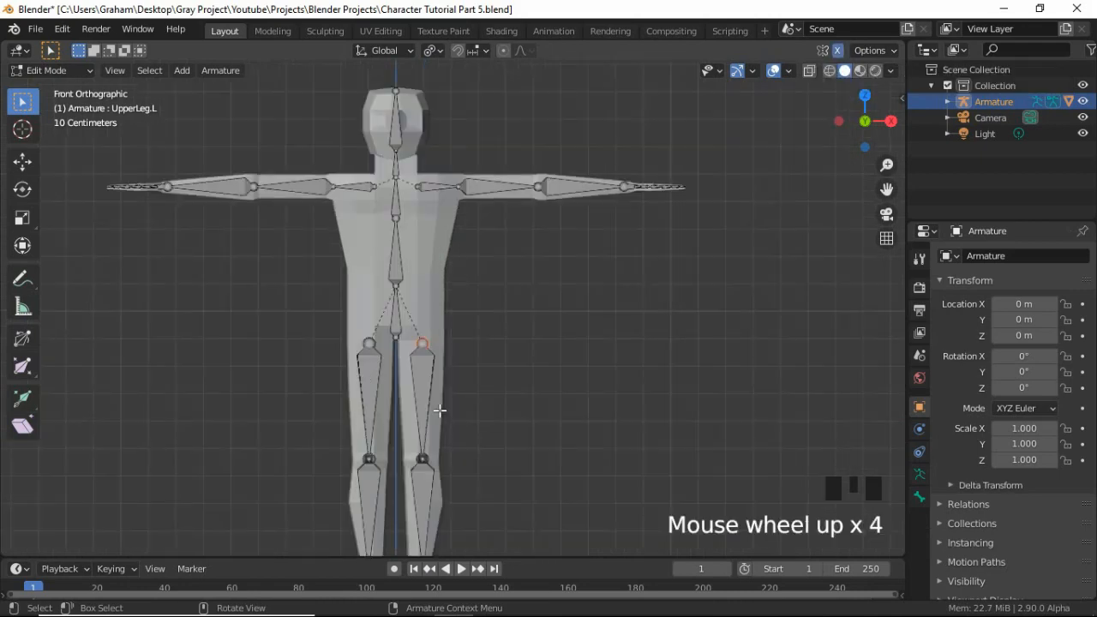
scroll(439, 411, up, 1)
key(g)
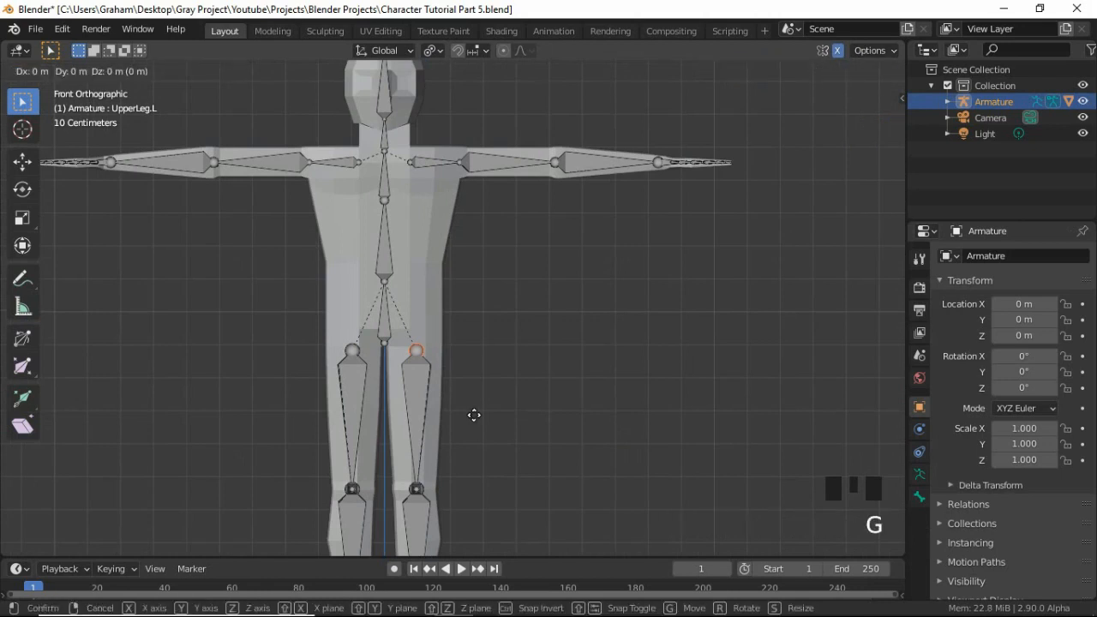
key(z)
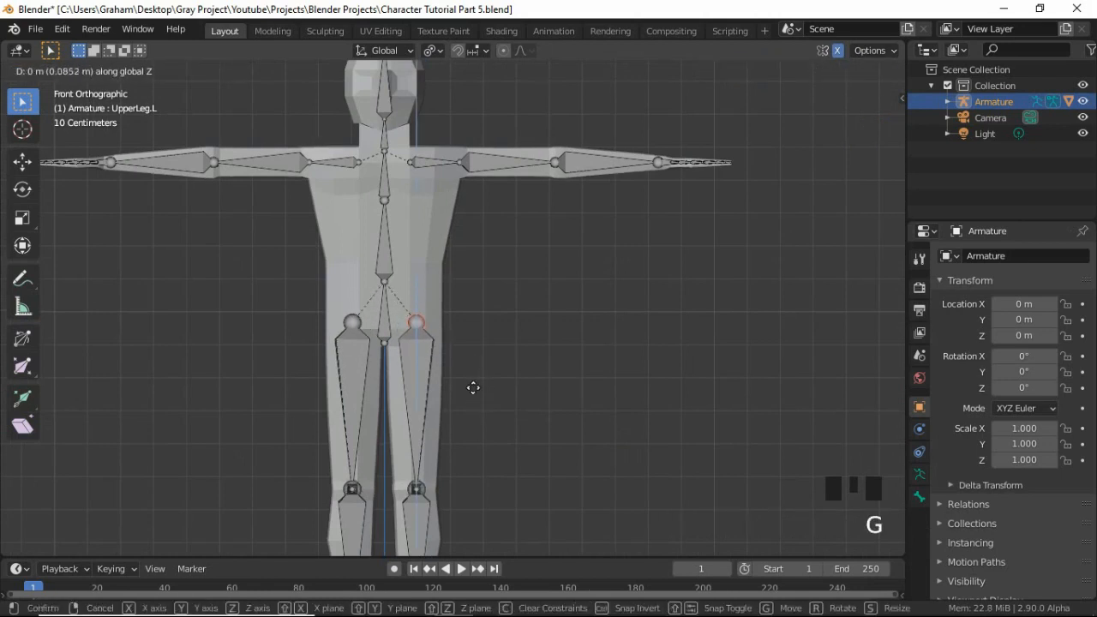
key(Escape)
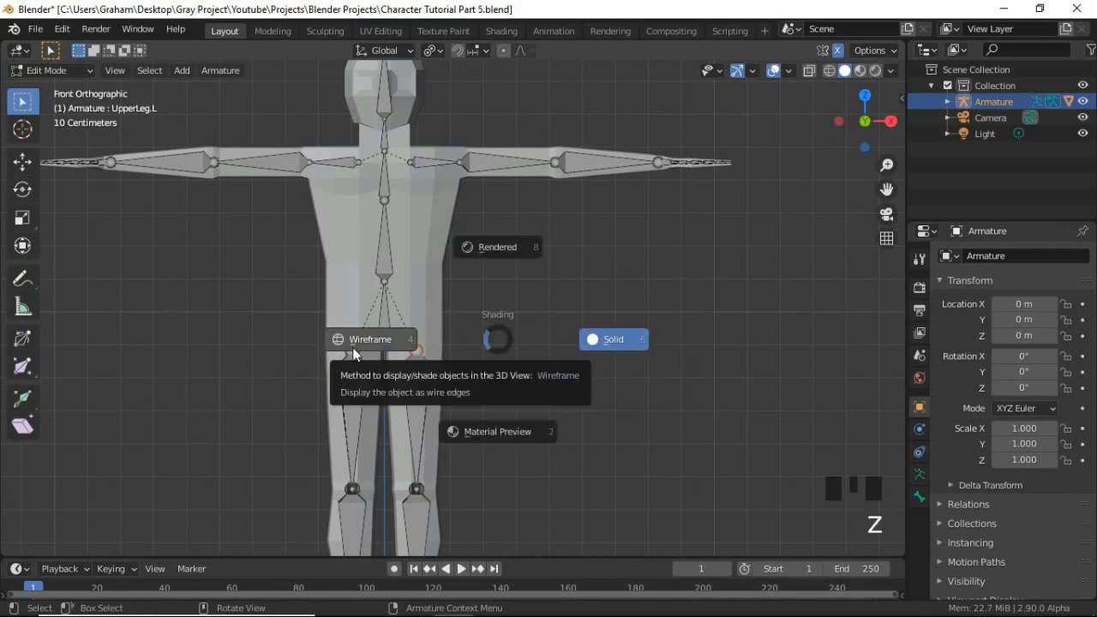
In wireframe shading, raise the mirrored hip joints of the upper leg bones about 0.14 m along the Z axis.
click(353, 346)
scroll(436, 388, up, 5)
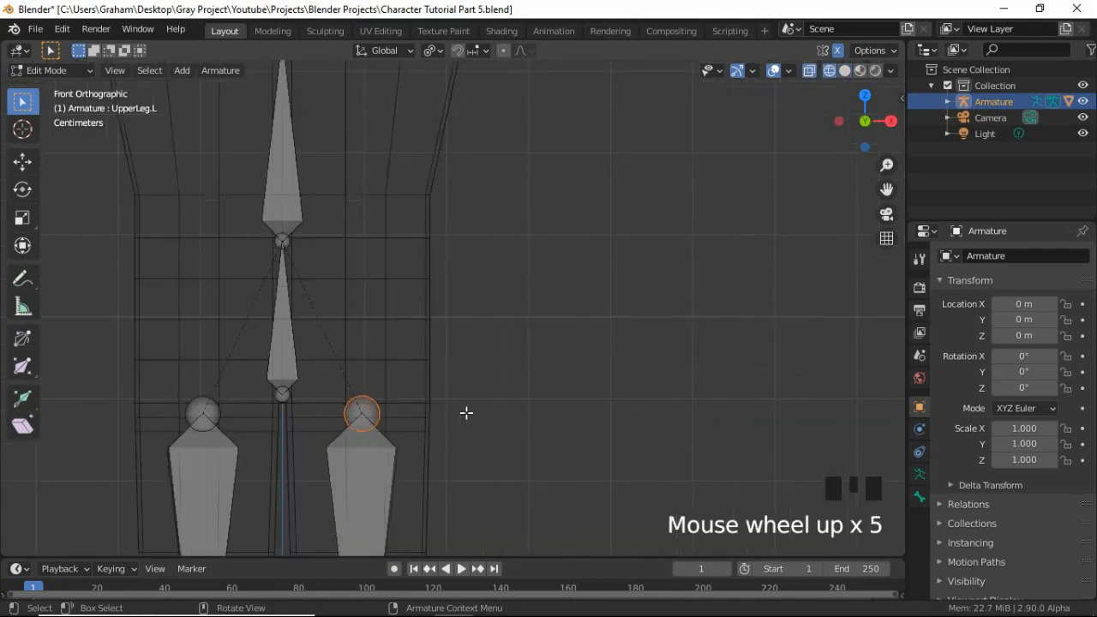
key(g)
key(z)
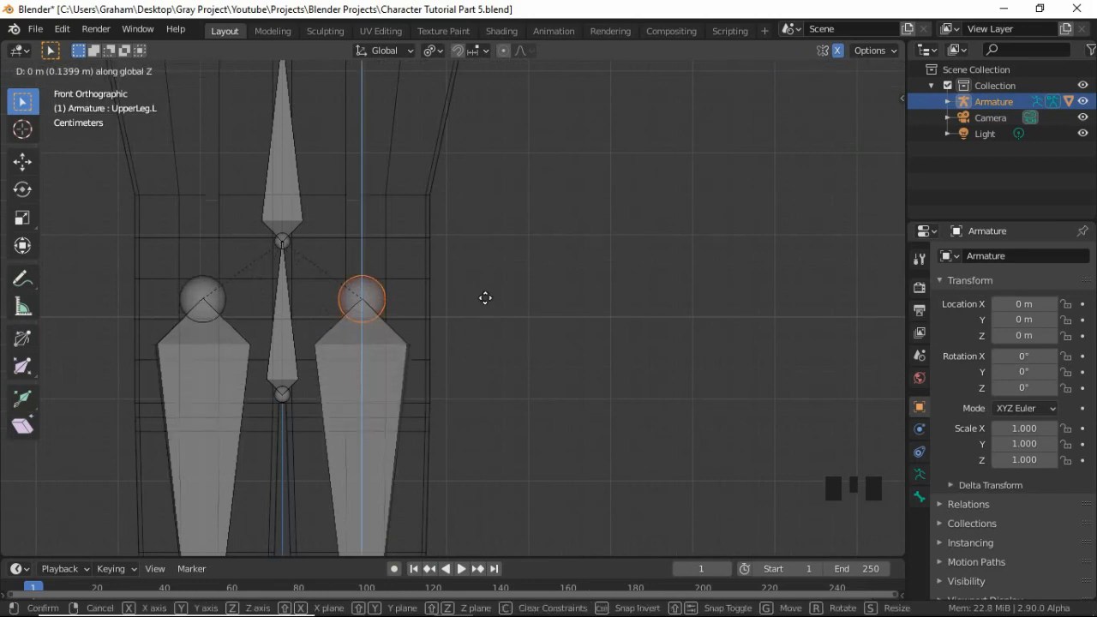
click(485, 297)
middle_drag(503, 334, 417, 368)
key(KP_1)
scroll(380, 360, down, 3)
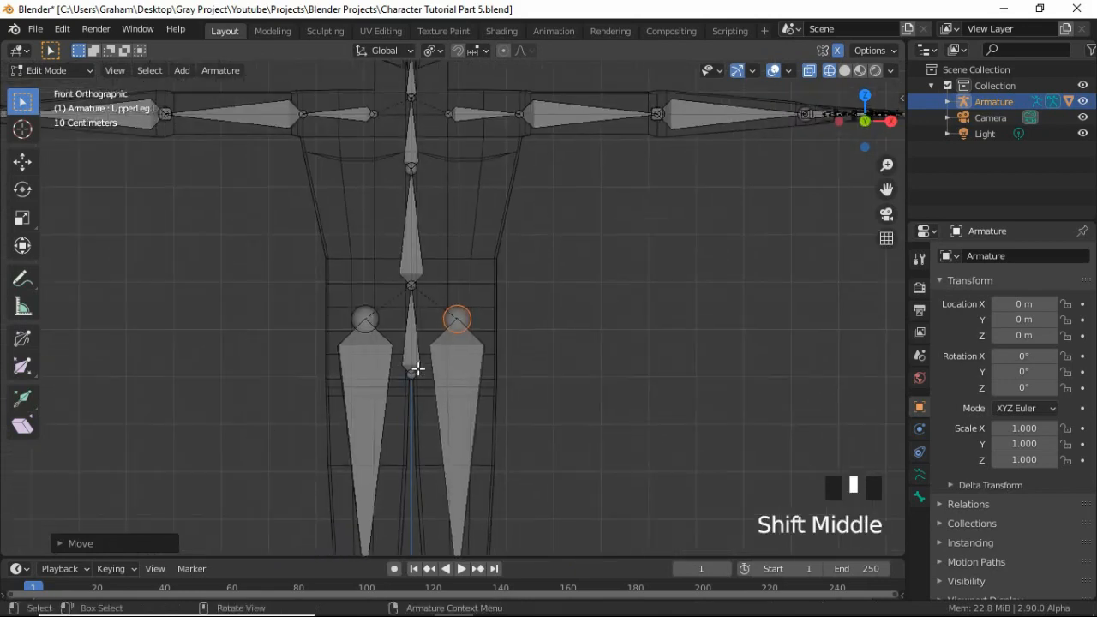
scroll(417, 369, down, 5)
Return the armature to Object Mode and restore solid shading.
click(60, 73)
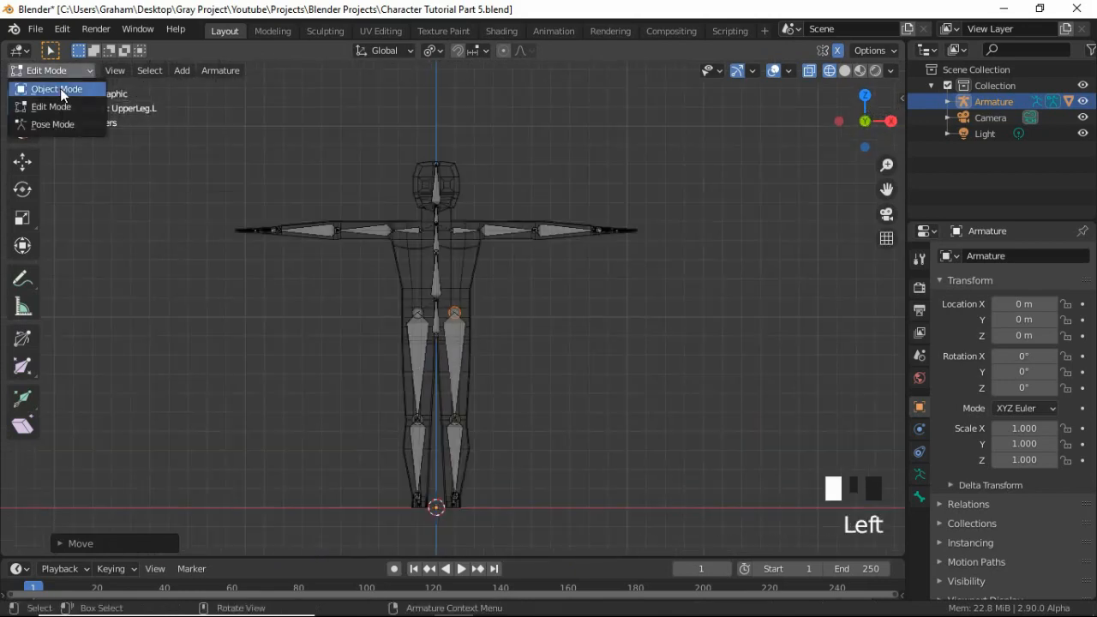
click(60, 88)
key(z)
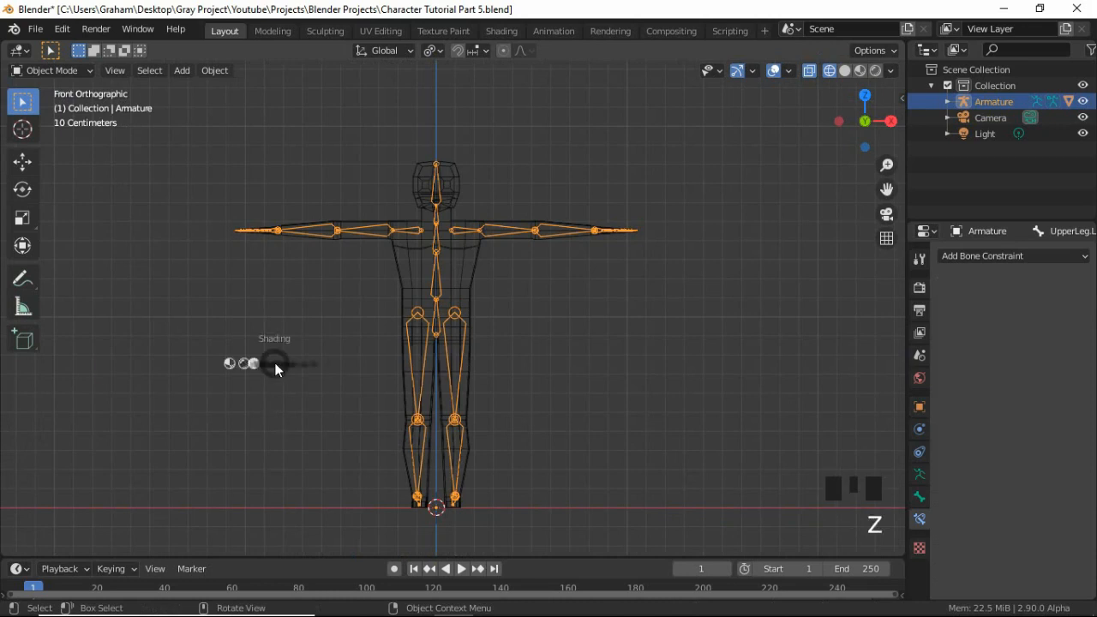
click(417, 367)
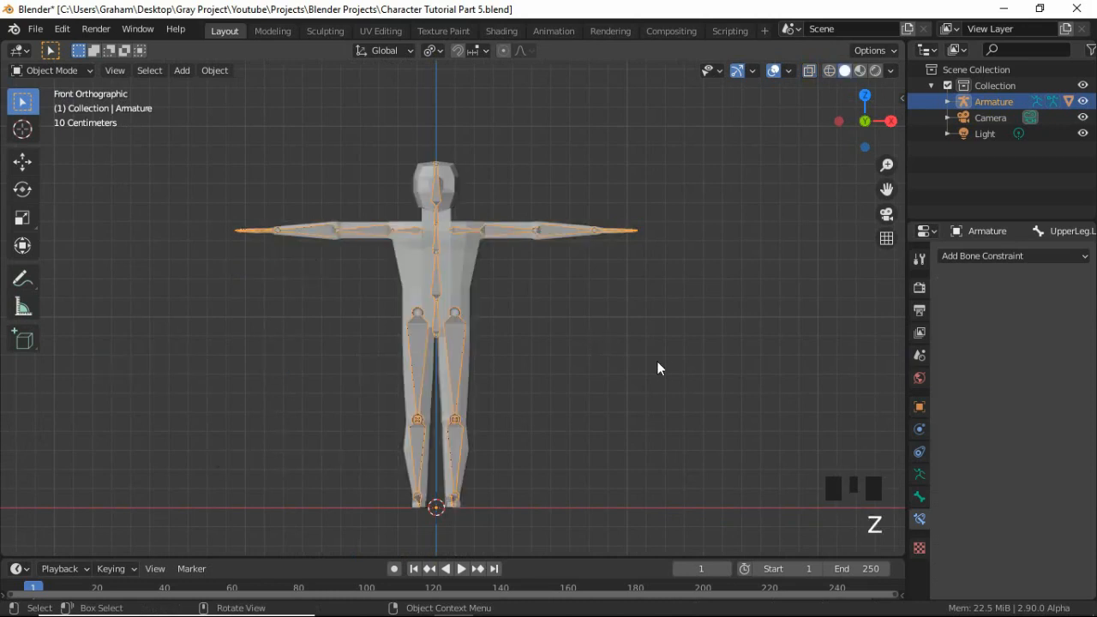
Select the armature together with the character mesh and put the mesh into Weight Paint mode.
middle_drag(658, 363, 480, 319)
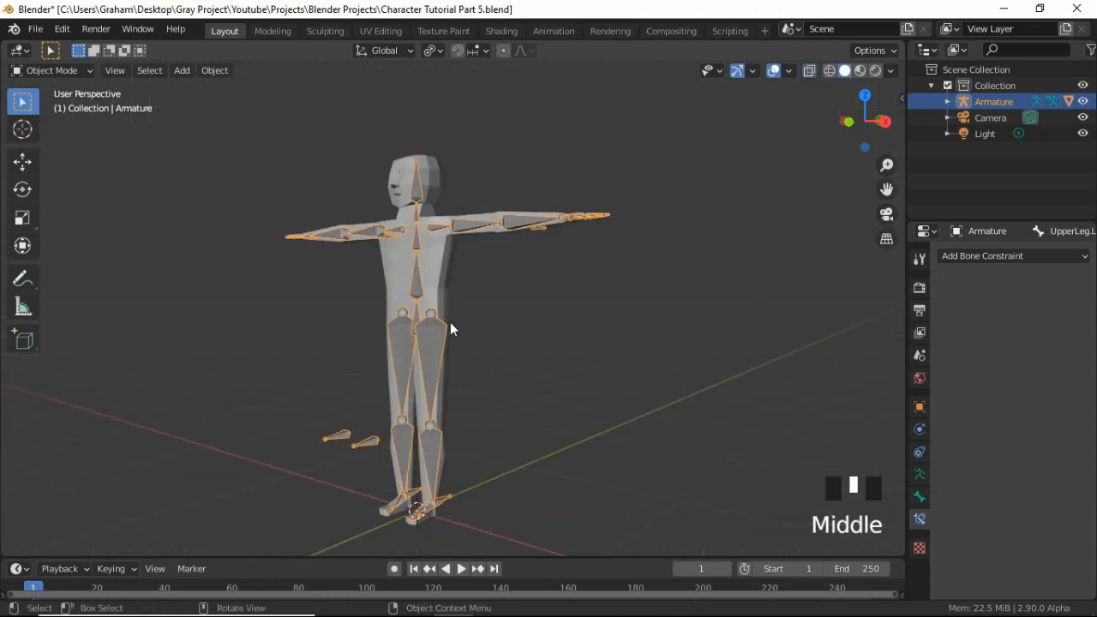
click(499, 376)
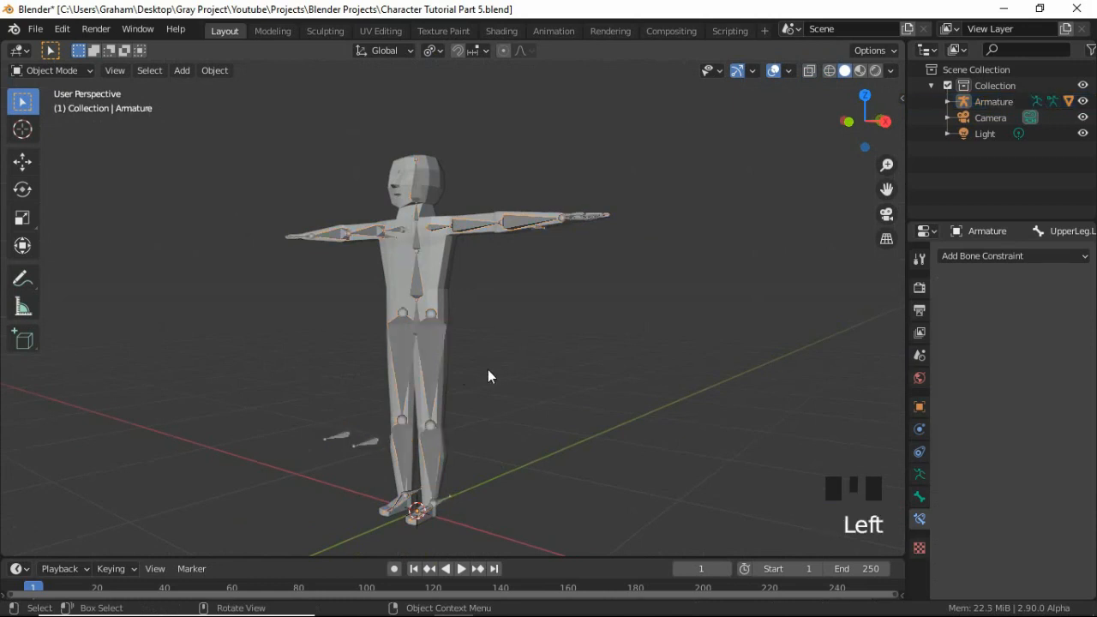
click(434, 329)
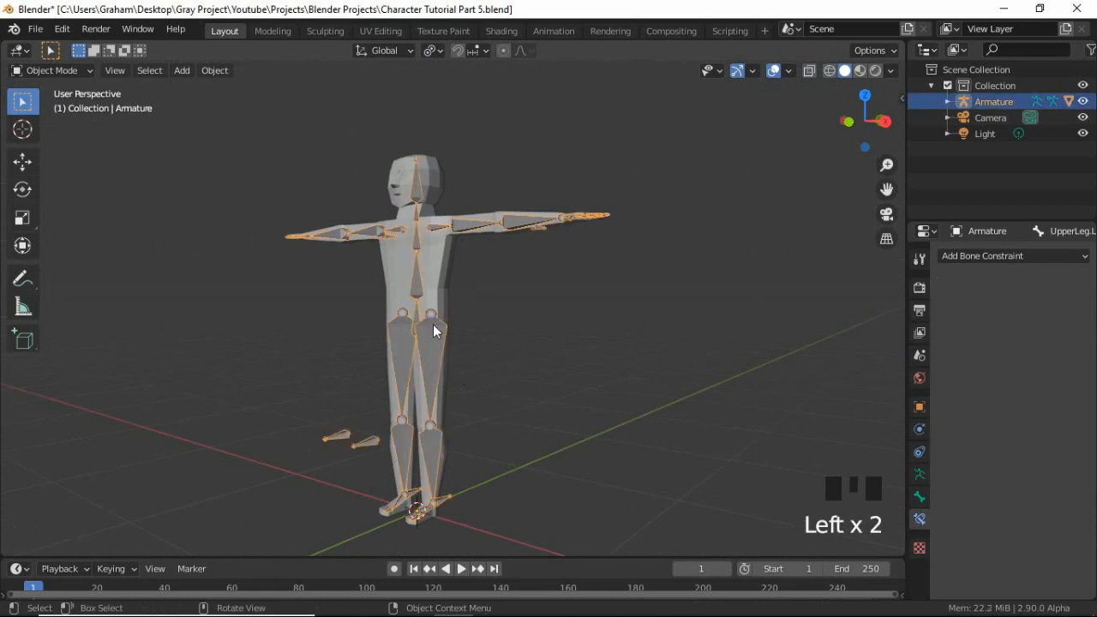
shift+click(437, 260)
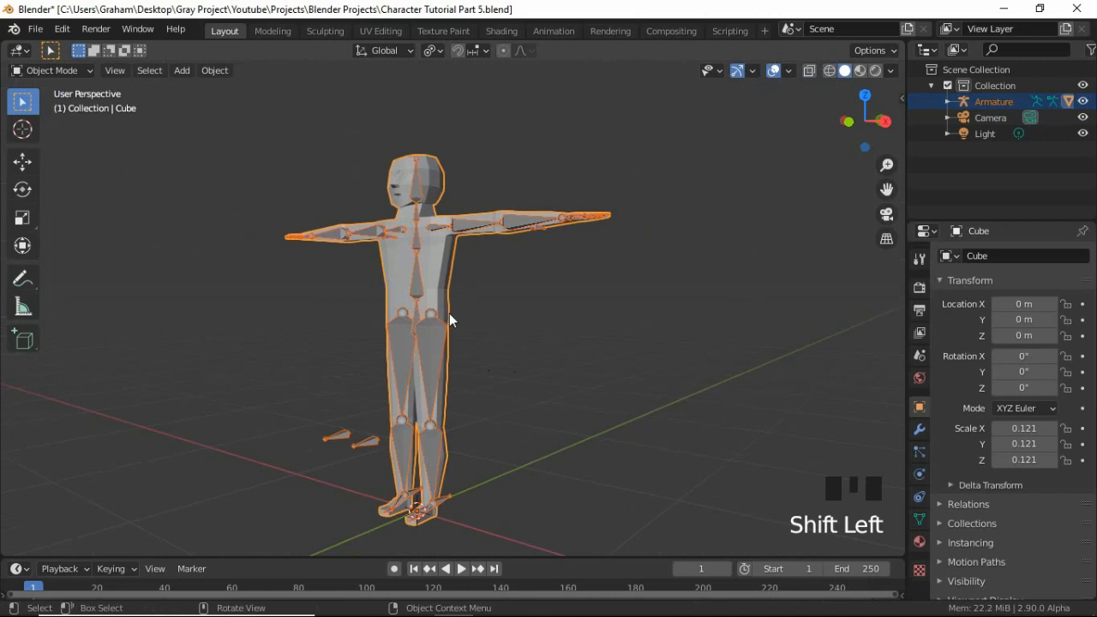
scroll(449, 319, up, 3)
click(35, 70)
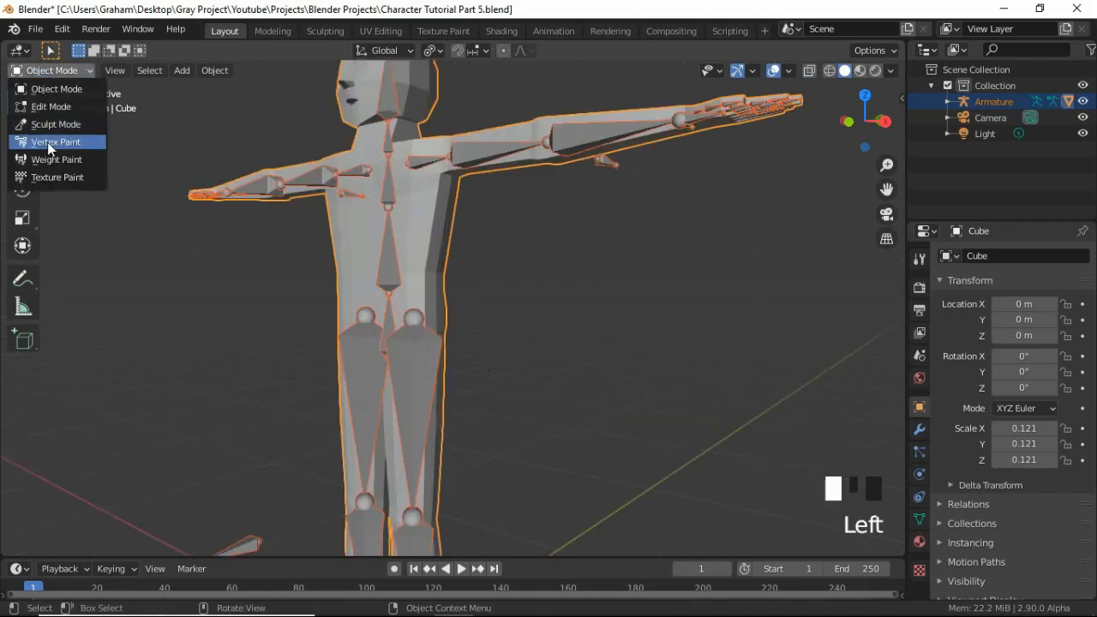
click(48, 160)
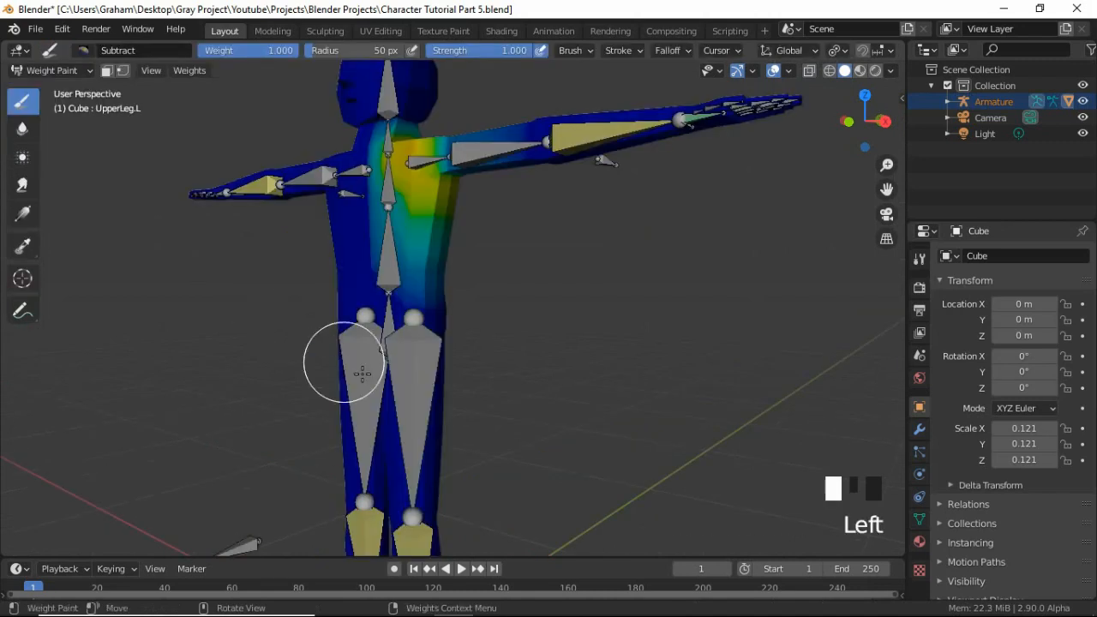
Select the UpperLeg.L bone and reassign its weights automatically from bones.
ctrl+click(422, 363)
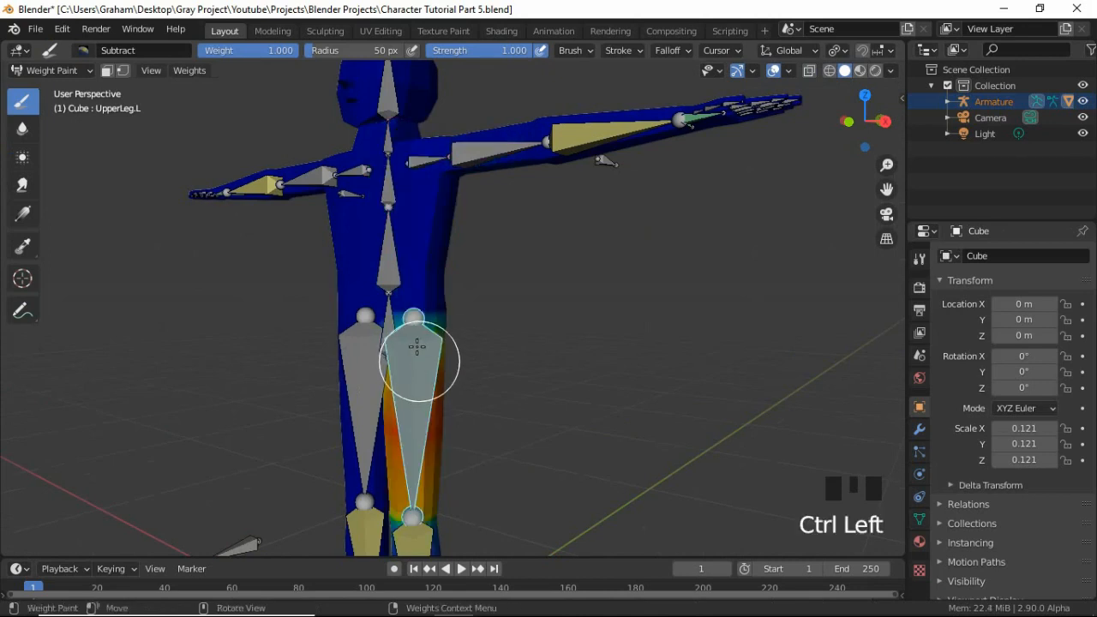
click(205, 78)
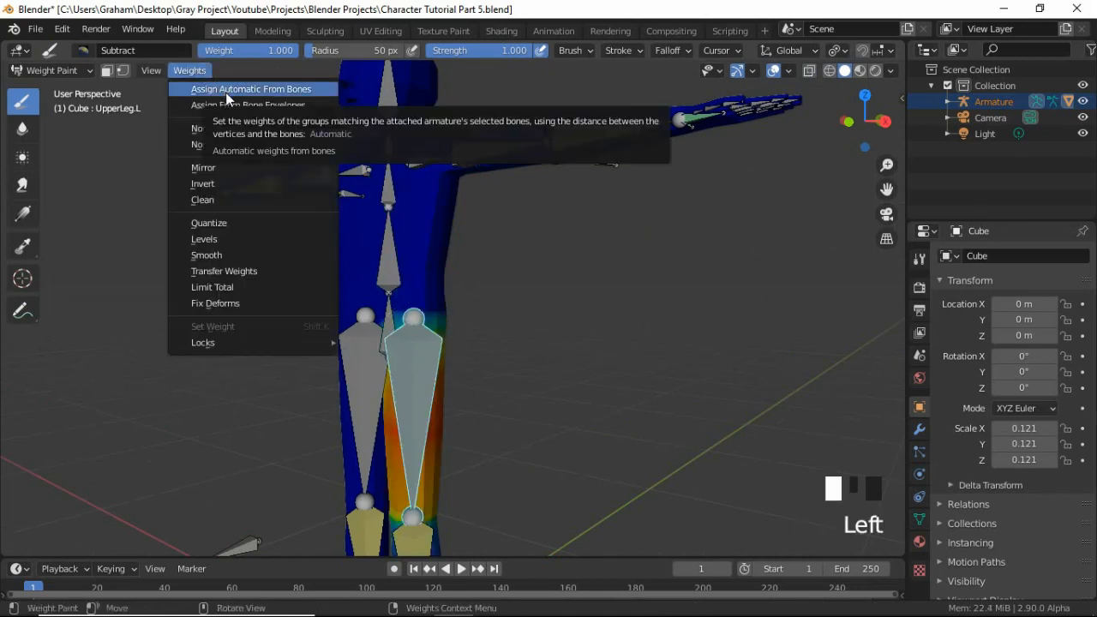
click(225, 90)
Raise the FootIK.L bone about 0.4 m along the Z axis to bend the left leg.
mouse_move(448, 308)
middle_down()
mouse_move(403, 313)
mouse_move(412, 371)
mouse_move(420, 345)
middle_up()
scroll(404, 313, down, 3)
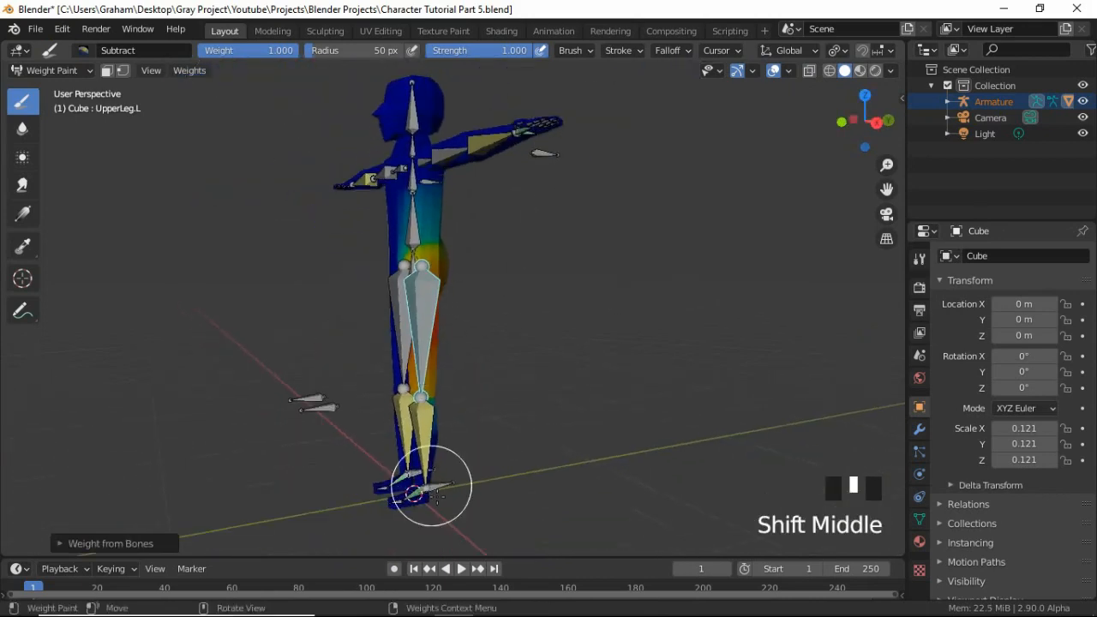
ctrl+click(510, 505)
key(g)
key(z)
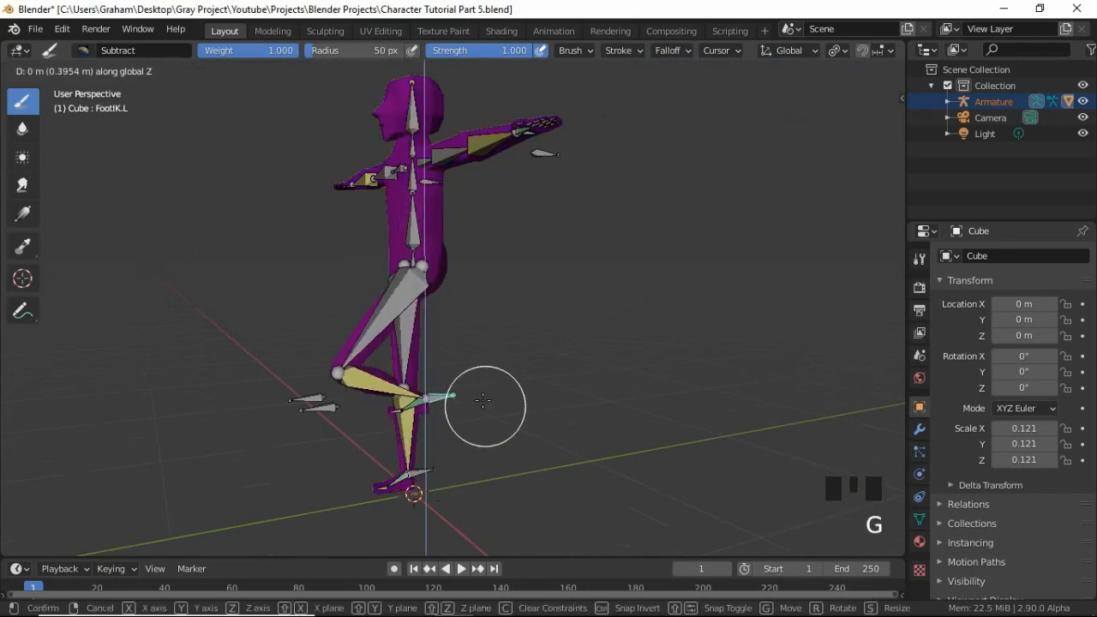
click(472, 385)
Select the UpperLeg.L bone in front view to display its weights on the bent leg.
scroll(426, 268, up, 4)
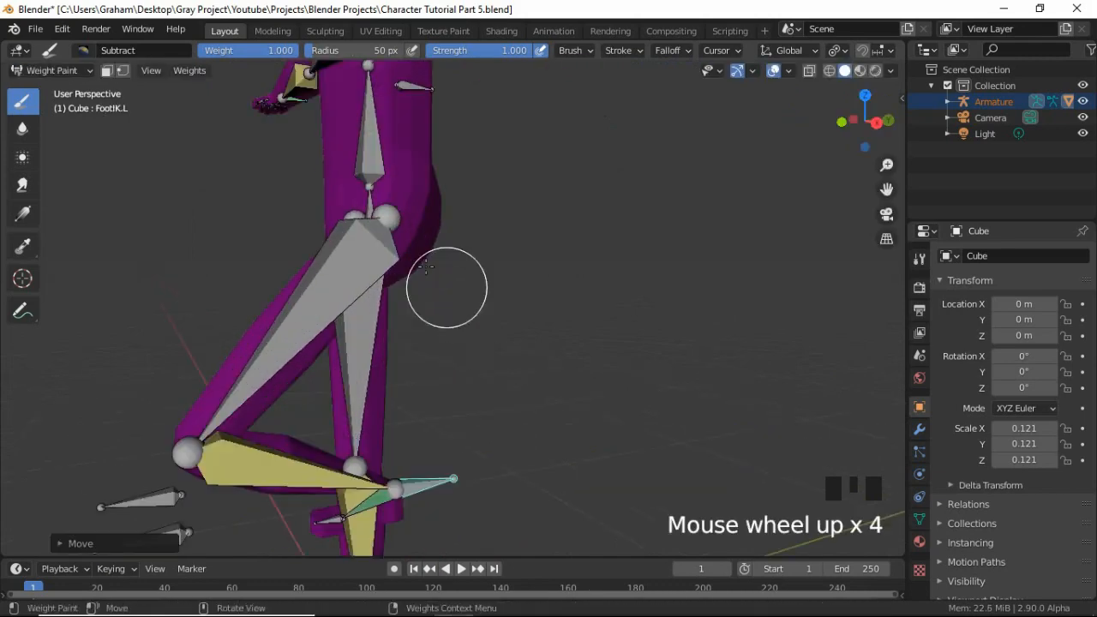
middle_drag(426, 268, 554, 314)
scroll(548, 254, down, 1)
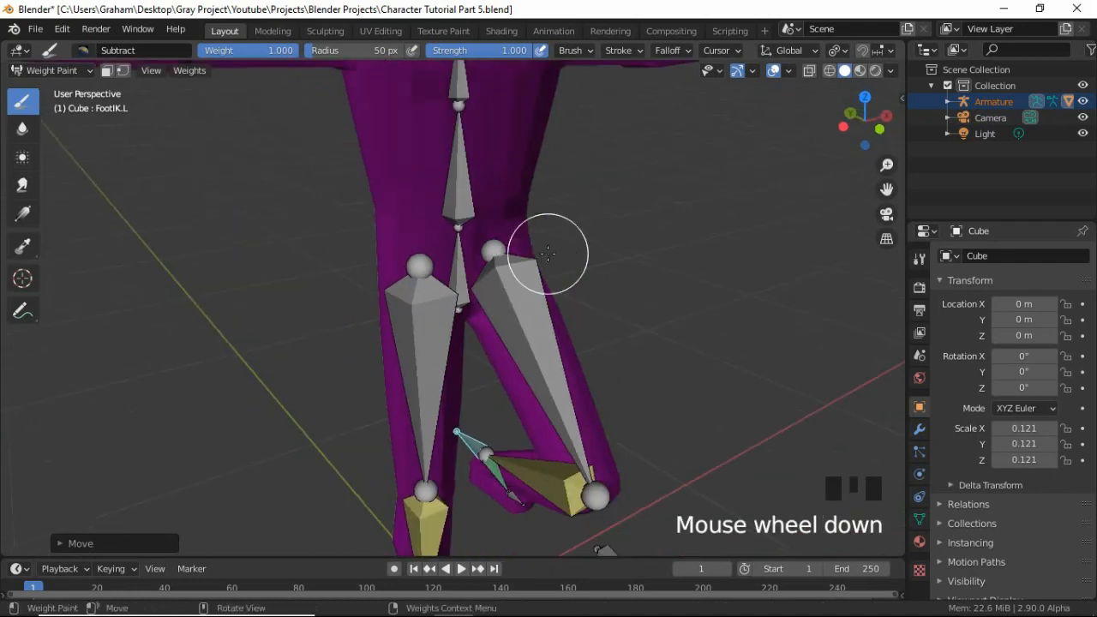
ctrl+click(549, 255)
middle_drag(549, 255, 466, 229)
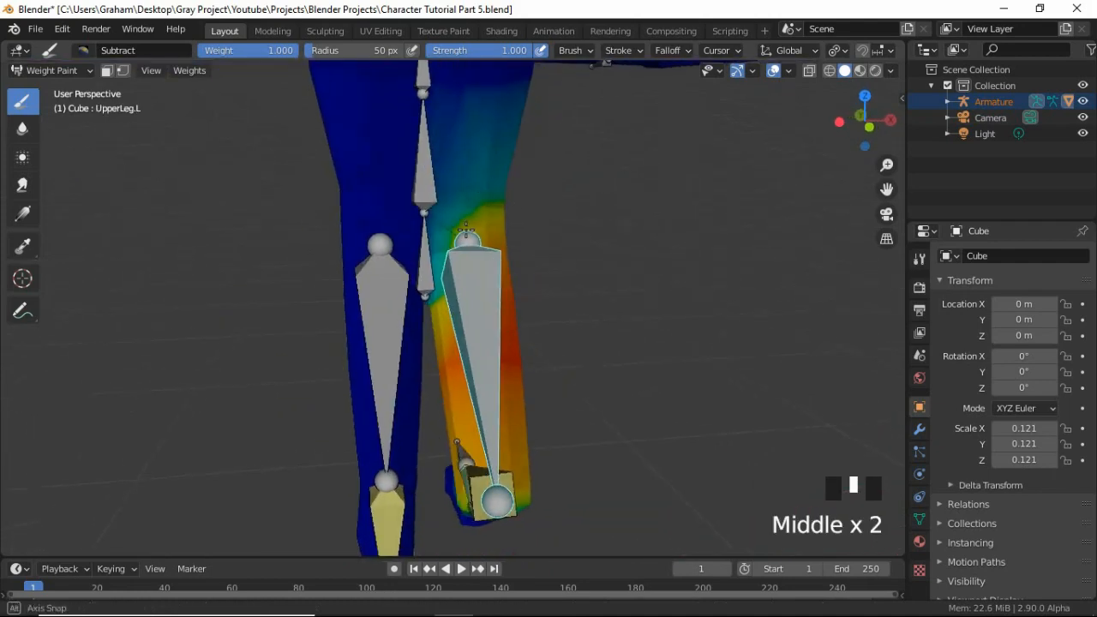
key(KP_1)
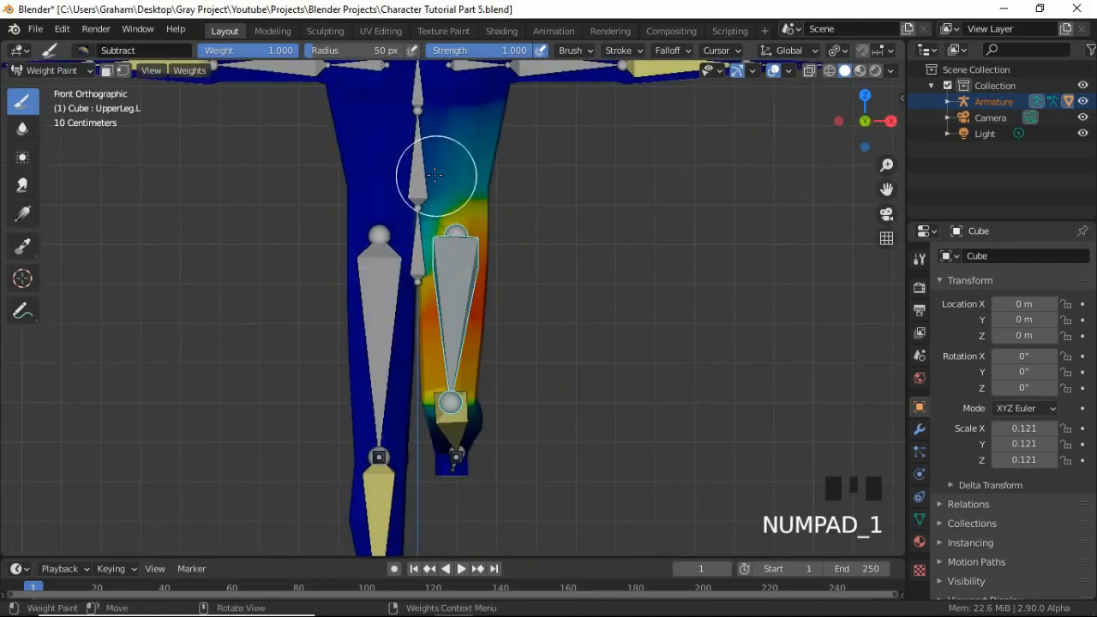
Subtract the UpperLeg.L weight from the front of the abdomen above the left hip, undoing one unwanted stroke.
drag(435, 175, 461, 174)
middle_drag(494, 175, 457, 226)
key(ctrl+z)
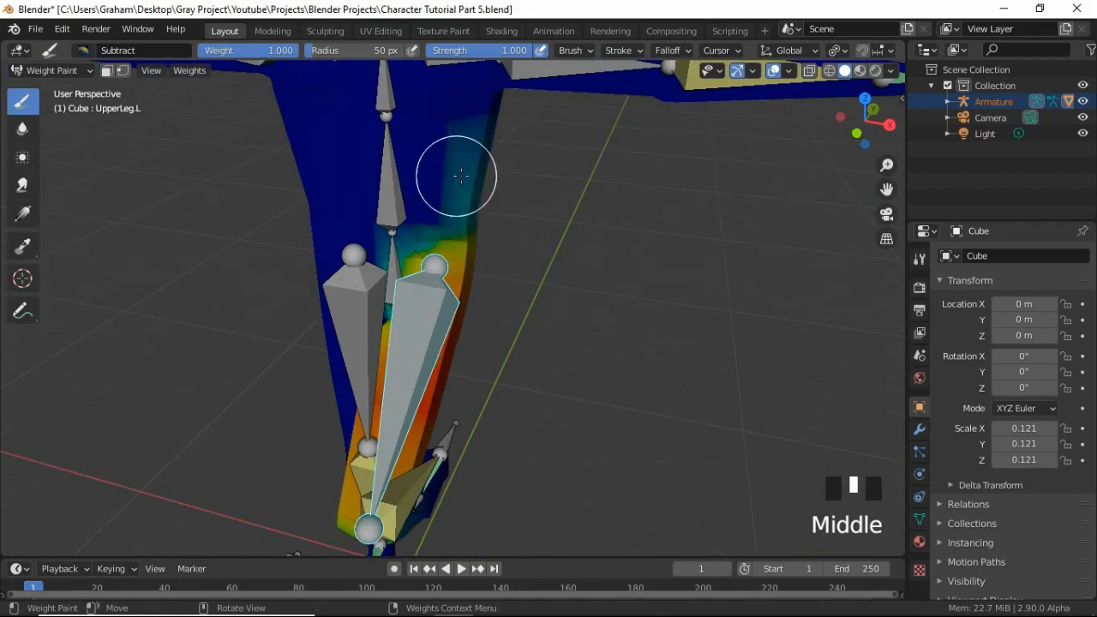
click(465, 177)
click(469, 177)
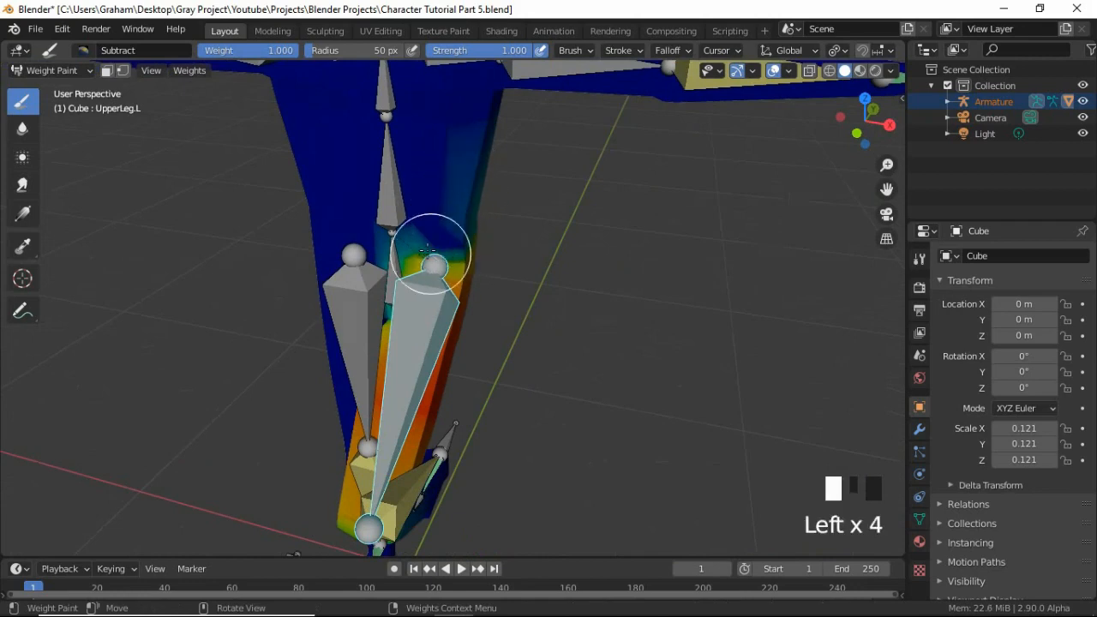
mouse_move(390, 255)
middle_down()
mouse_move(534, 197)
mouse_move(448, 211)
mouse_move(343, 208)
middle_up()
Subtract the remaining UpperLeg.L weight from the side and back of the torso above the hip.
click(554, 215)
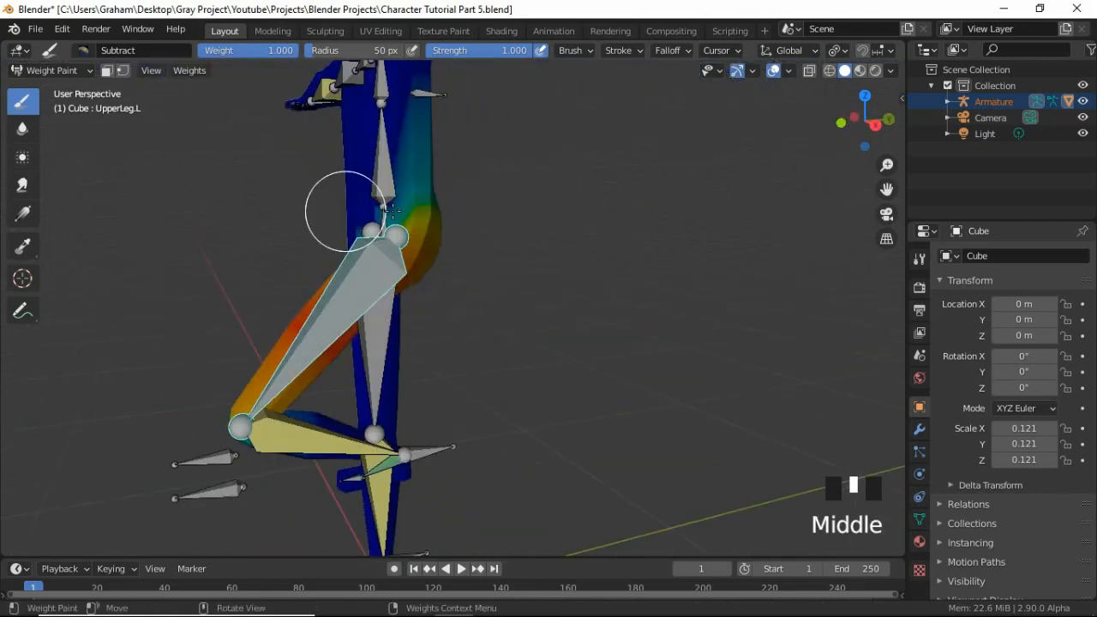
click(411, 206)
click(428, 197)
middle_drag(429, 197, 348, 171)
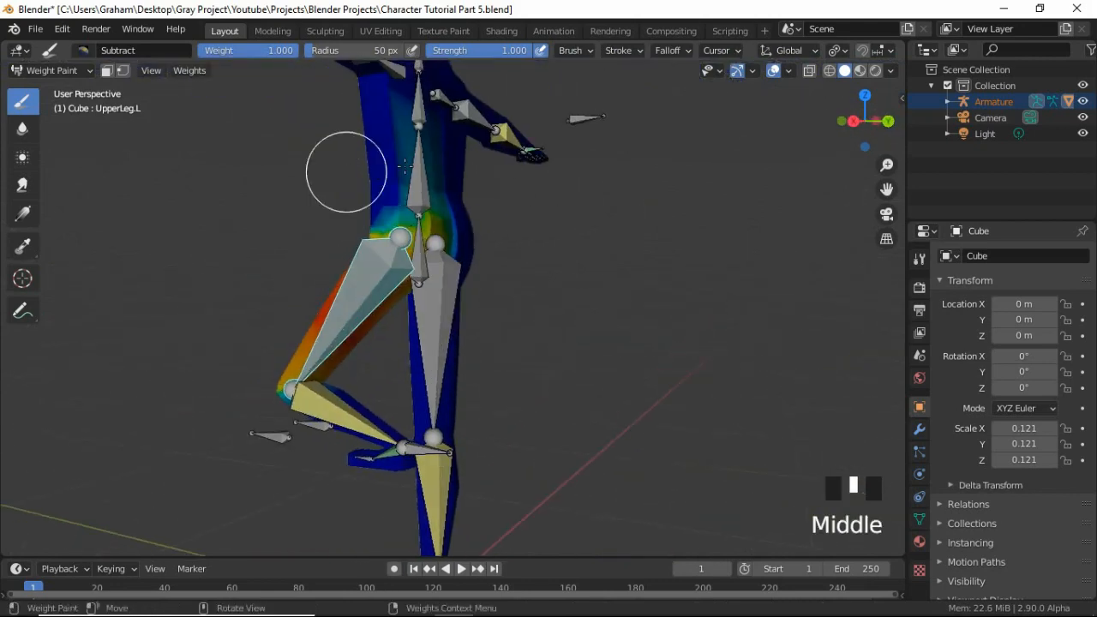
click(431, 162)
mouse_move(431, 162)
middle_down()
mouse_move(382, 183)
mouse_move(403, 196)
middle_up()
click(437, 197)
click(437, 197)
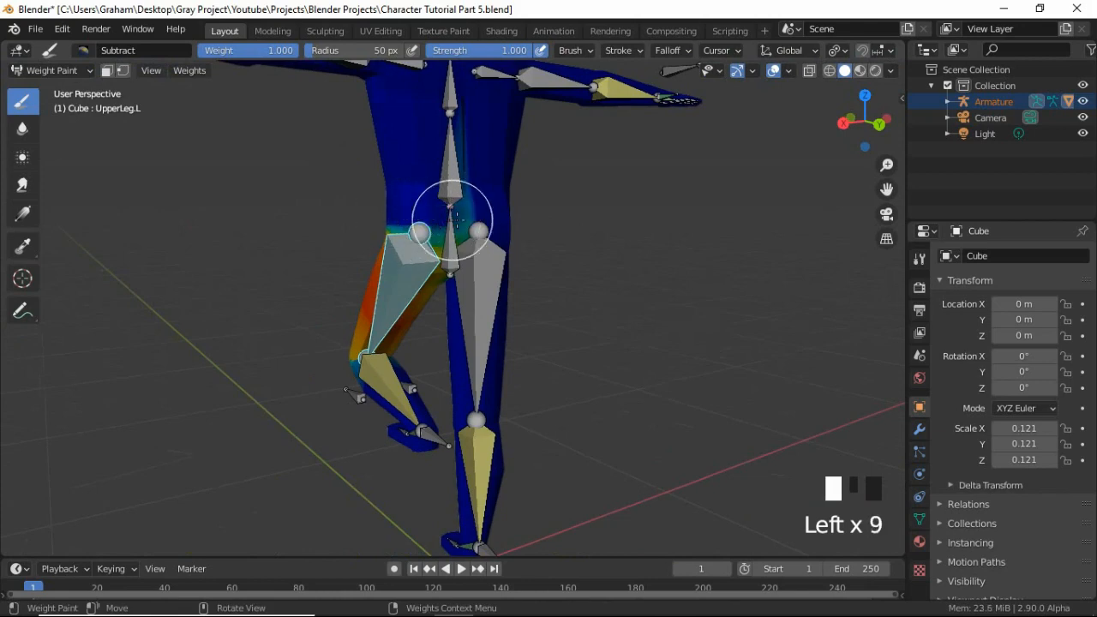
Temporarily hide the UpperLeg.L bone to examine the weights around the hip and thigh, and reveal it again.
mouse_move(463, 158)
middle_down()
mouse_move(458, 264)
mouse_move(484, 291)
mouse_move(463, 323)
mouse_move(493, 323)
mouse_move(490, 311)
middle_up()
scroll(489, 297, up, 2)
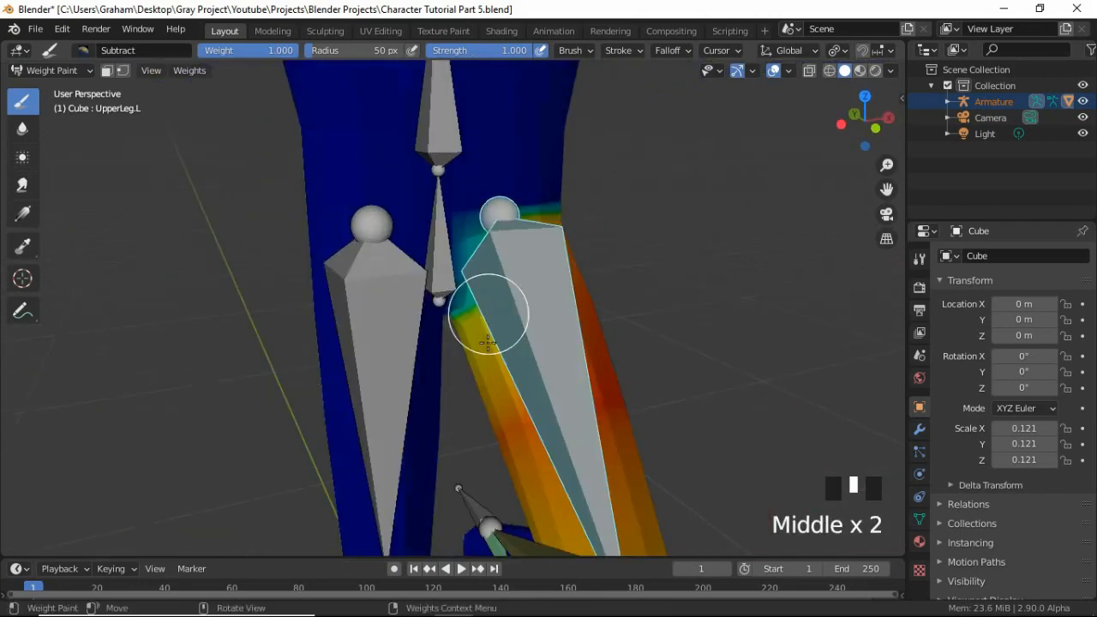
key(h)
mouse_move(494, 392)
middle_down()
mouse_move(563, 348)
mouse_move(506, 333)
mouse_move(549, 308)
mouse_move(517, 377)
middle_up()
scroll(600, 349, down, 2)
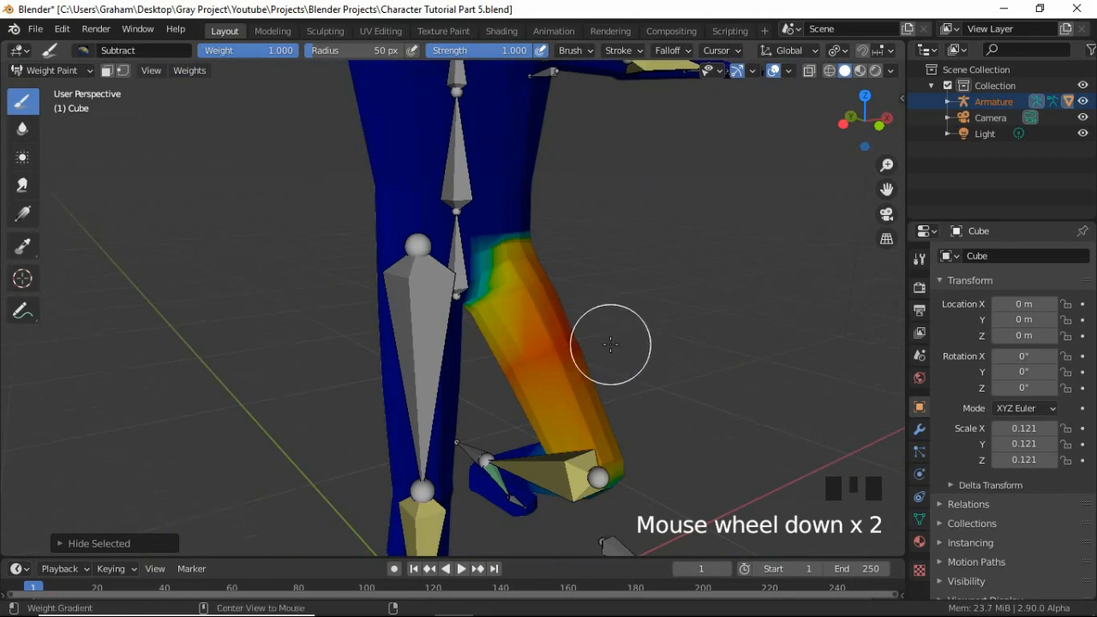
key(alt+h)
middle_drag(637, 355, 524, 341)
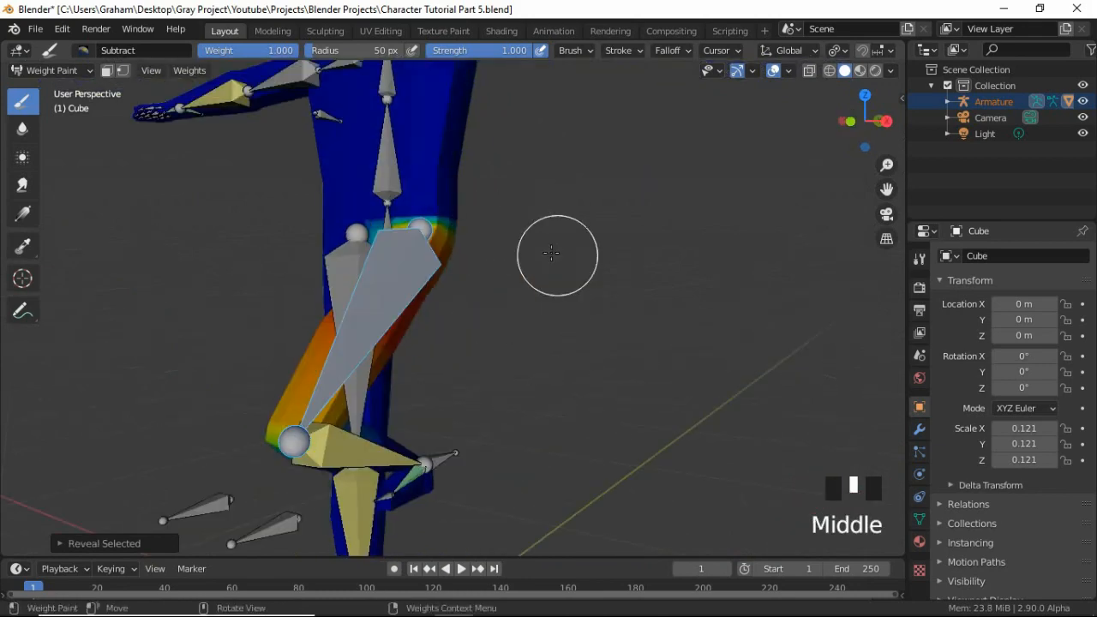
Return the mesh to Object Mode, select the armature and put it into Pose Mode.
mouse_move(551, 254)
middle_down()
mouse_move(480, 249)
mouse_move(405, 278)
mouse_move(473, 252)
middle_up()
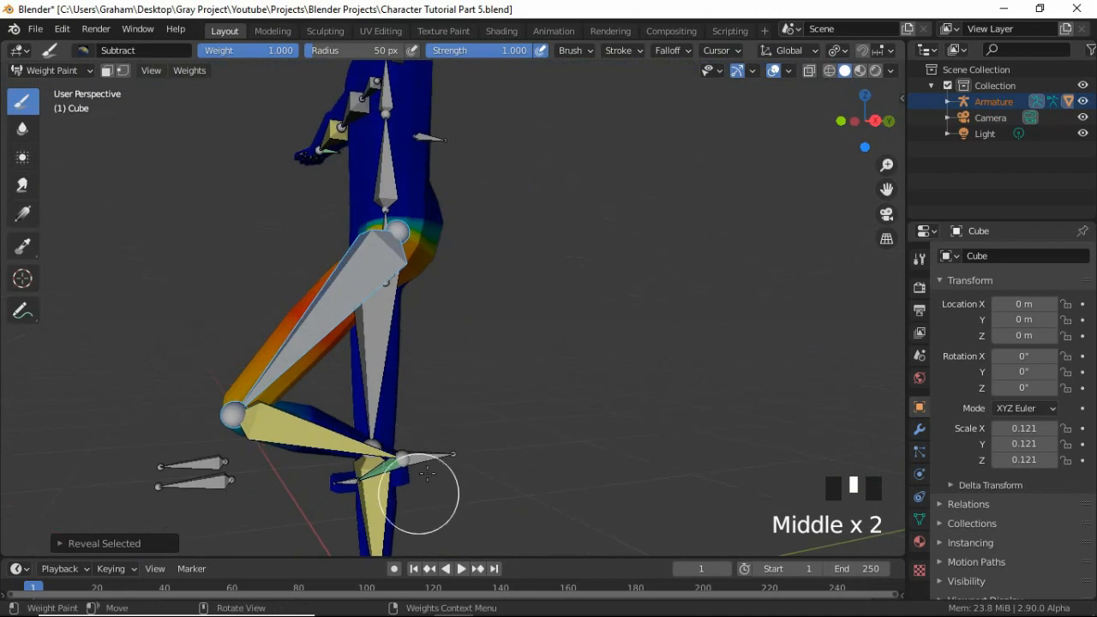
scroll(280, 215, down, 3)
middle_drag(279, 215, 441, 284)
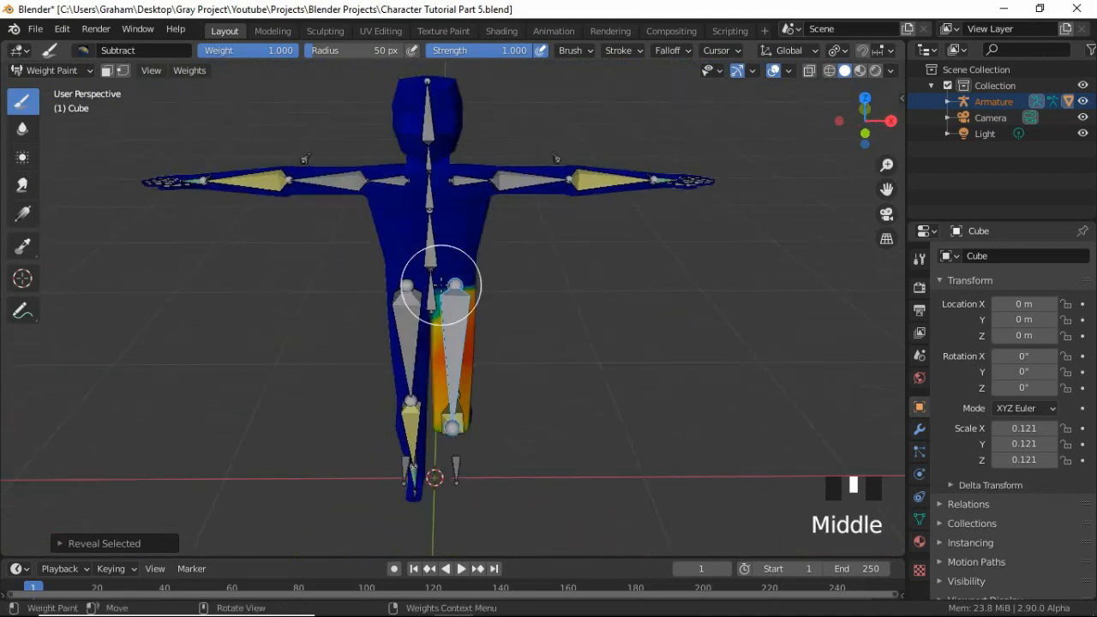
click(72, 72)
click(47, 88)
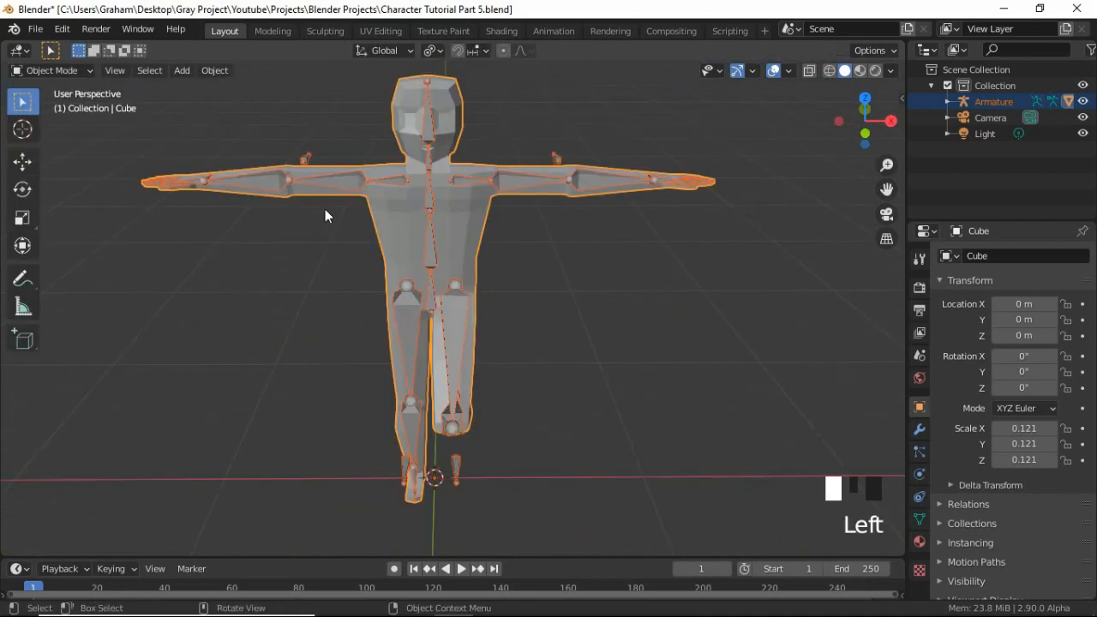
click(456, 298)
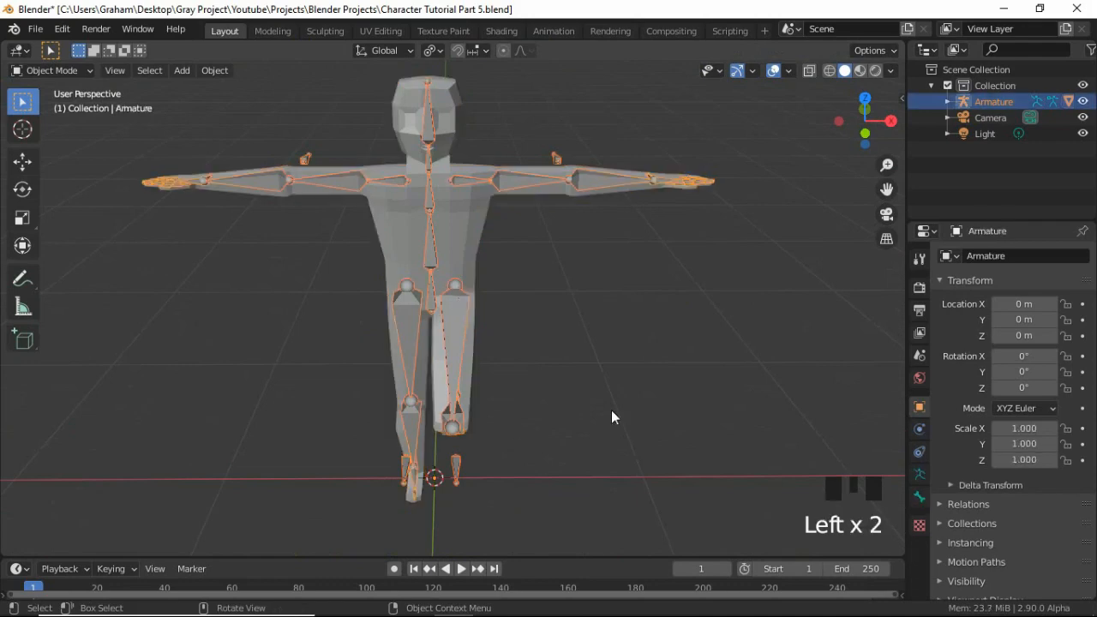
click(39, 72)
click(45, 120)
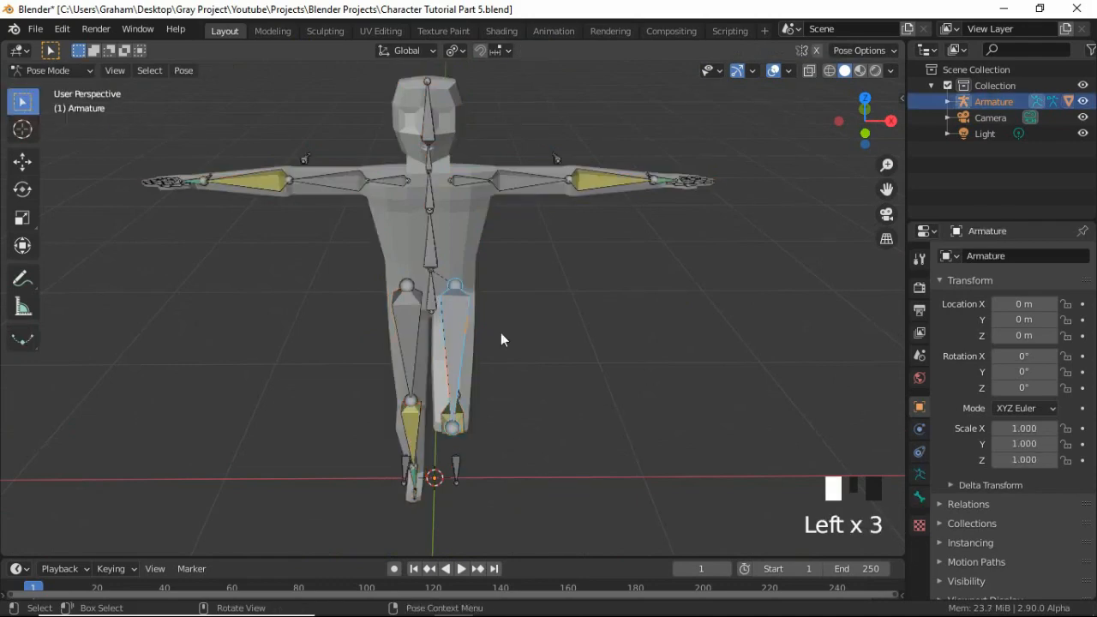
Lower the FootIK.L bone about 0.34 m along the Z axis to test the left leg's deformation.
middle_drag(501, 332, 428, 409)
click(441, 399)
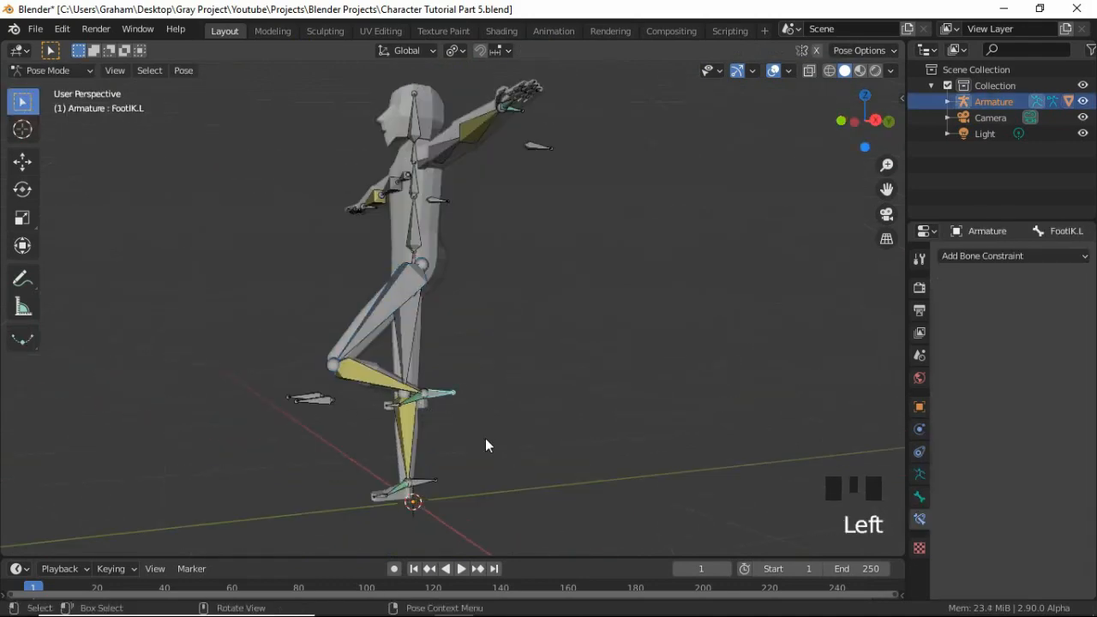
key(g)
key(z)
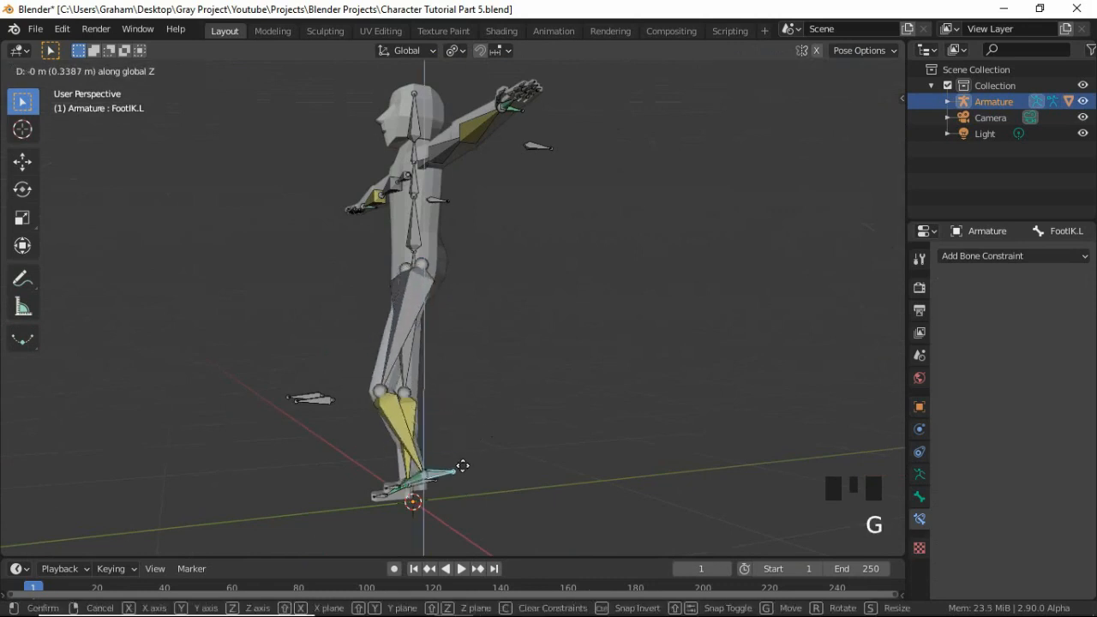
click(466, 488)
middle_drag(466, 488, 456, 394)
Try raising the FootIK.R bone about 0.48 m along the Z axis to test the right leg's deformation.
click(475, 476)
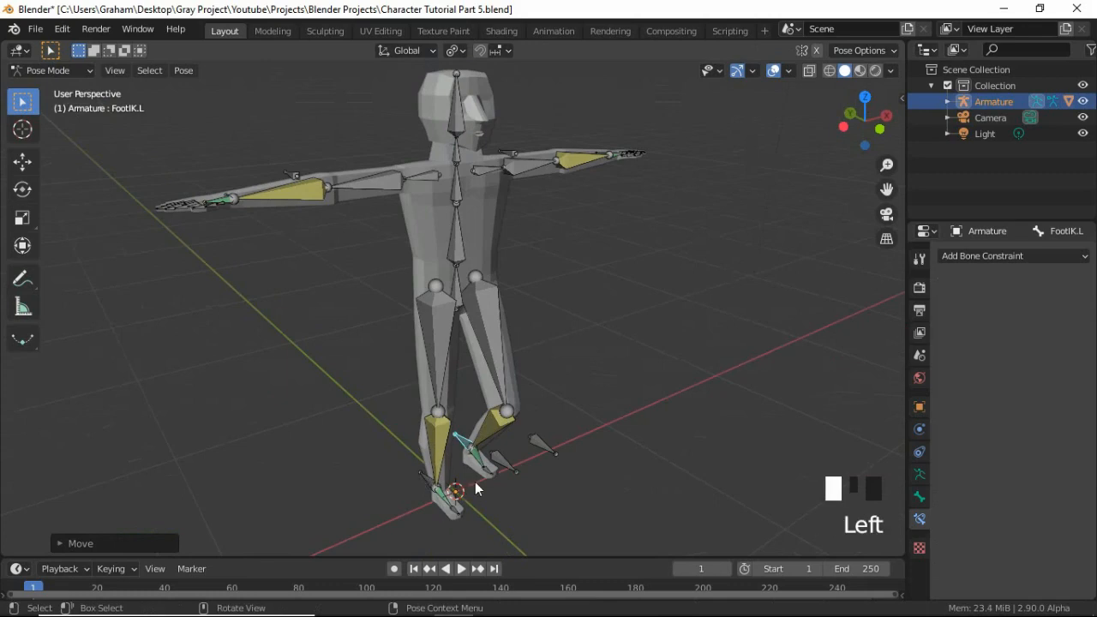
middle_drag(475, 481, 562, 468)
key(g)
key(z)
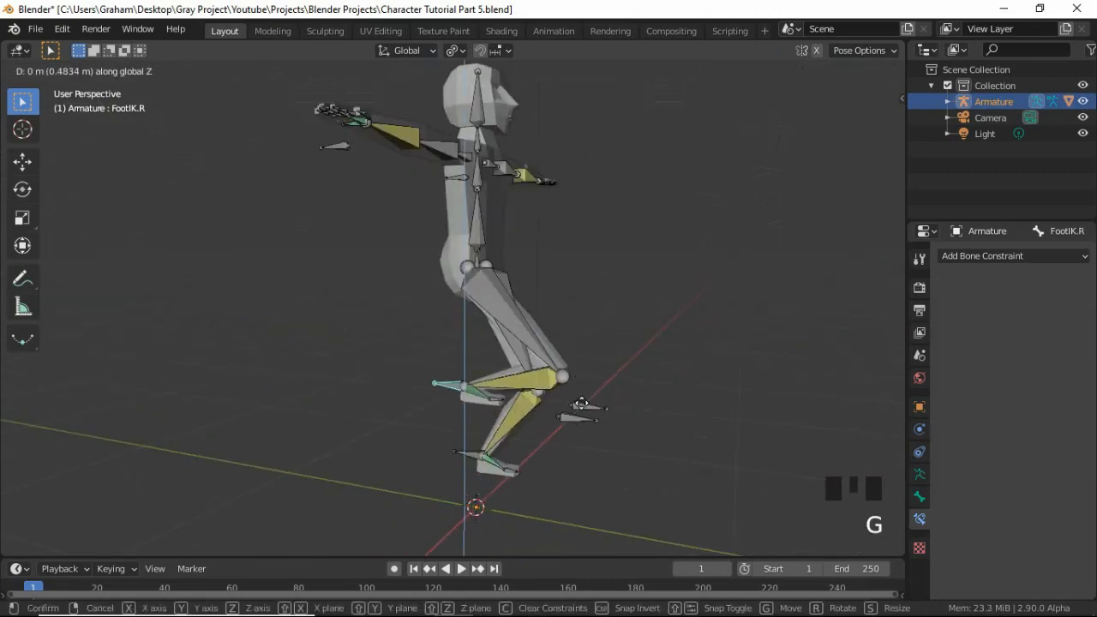
click(604, 440)
Check the posed legs, and return the armature to Object Mode in front view.
middle_drag(604, 440, 540, 387)
shift+middle_drag(509, 237, 514, 343)
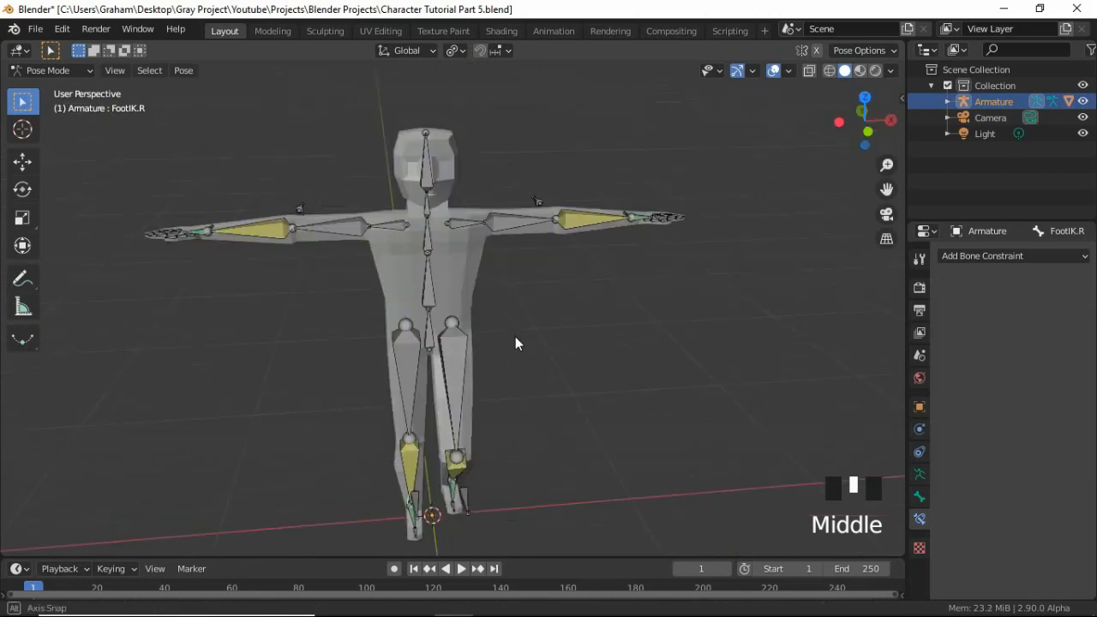
middle_drag(583, 350, 517, 449)
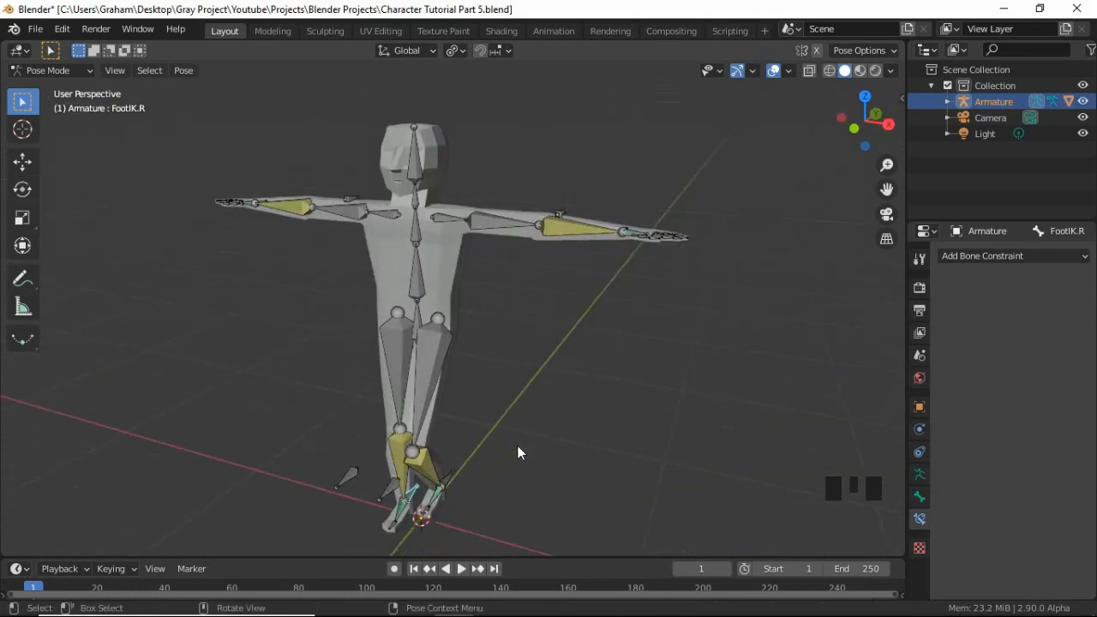
key(KP_1)
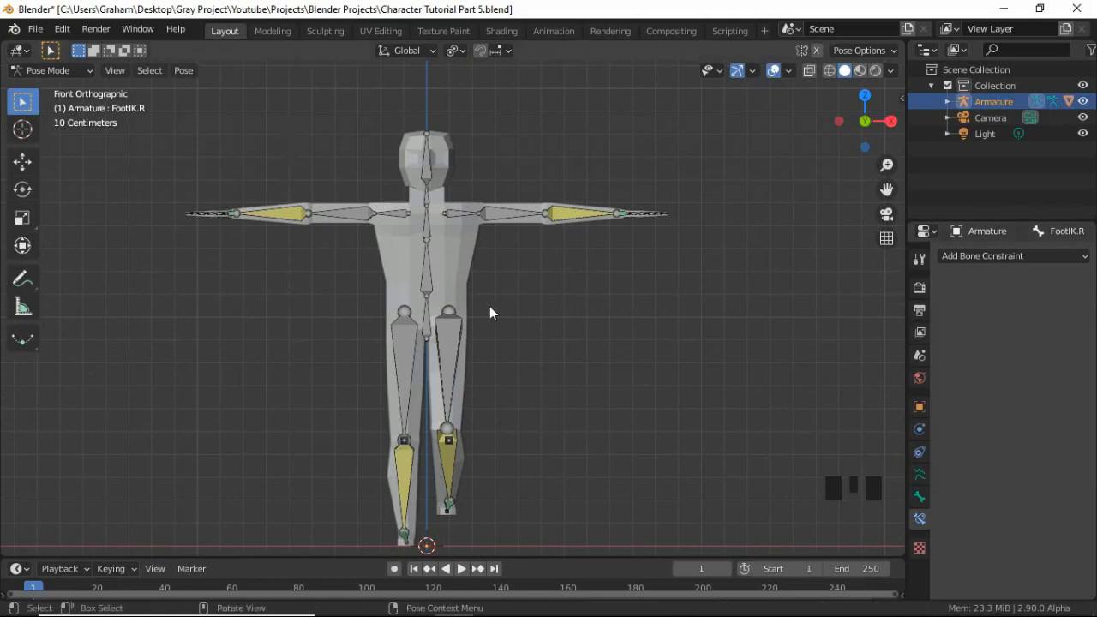
drag(61, 76, 39, 86)
click(457, 261)
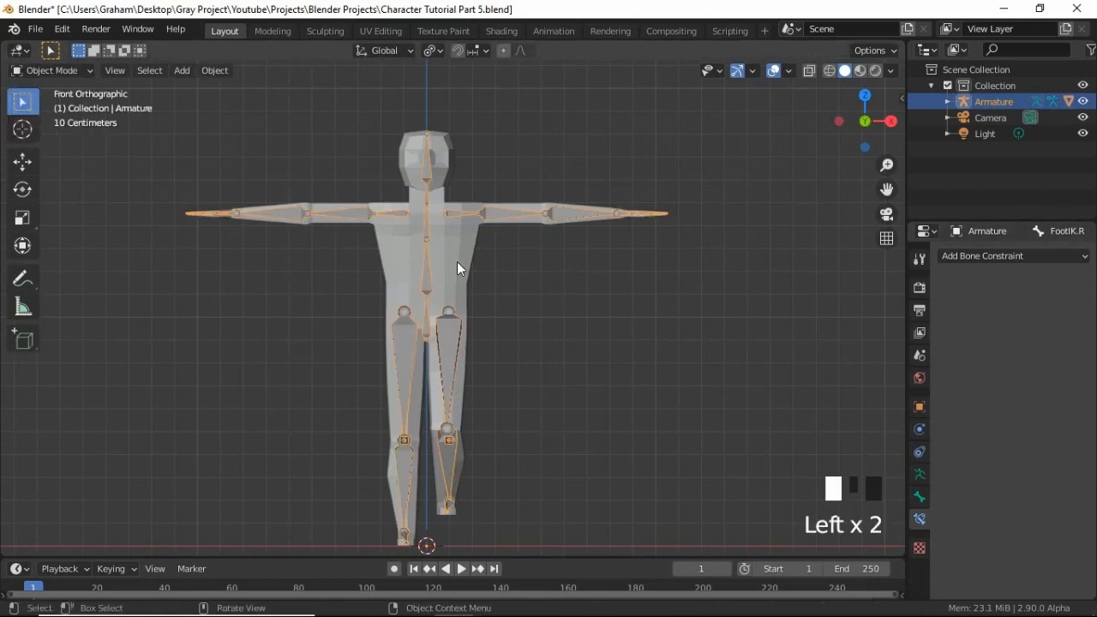
Select the armature together with the character mesh, keeping the mesh active, and enter Weight Paint mode.
click(908, 426)
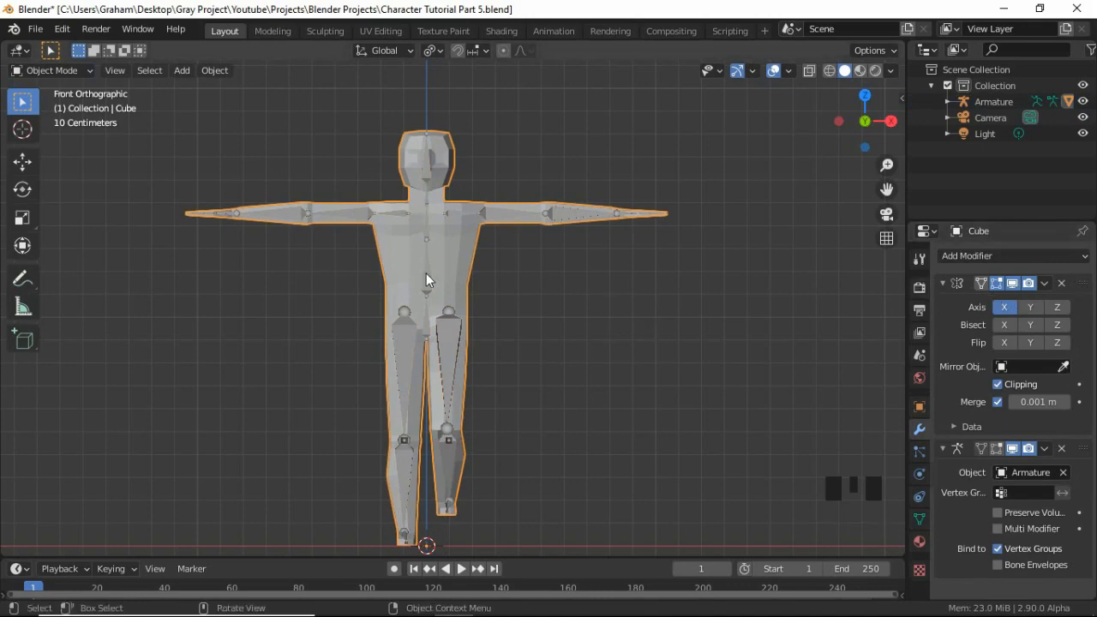
click(463, 252)
shift+click(461, 251)
key(ctrl+Tab)
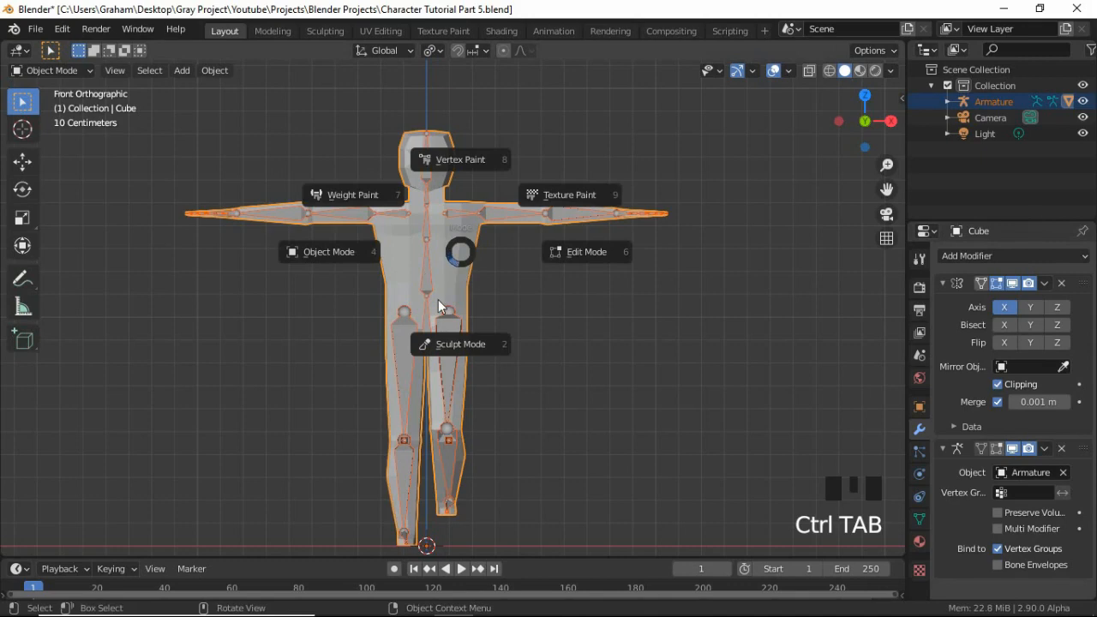
click(39, 70)
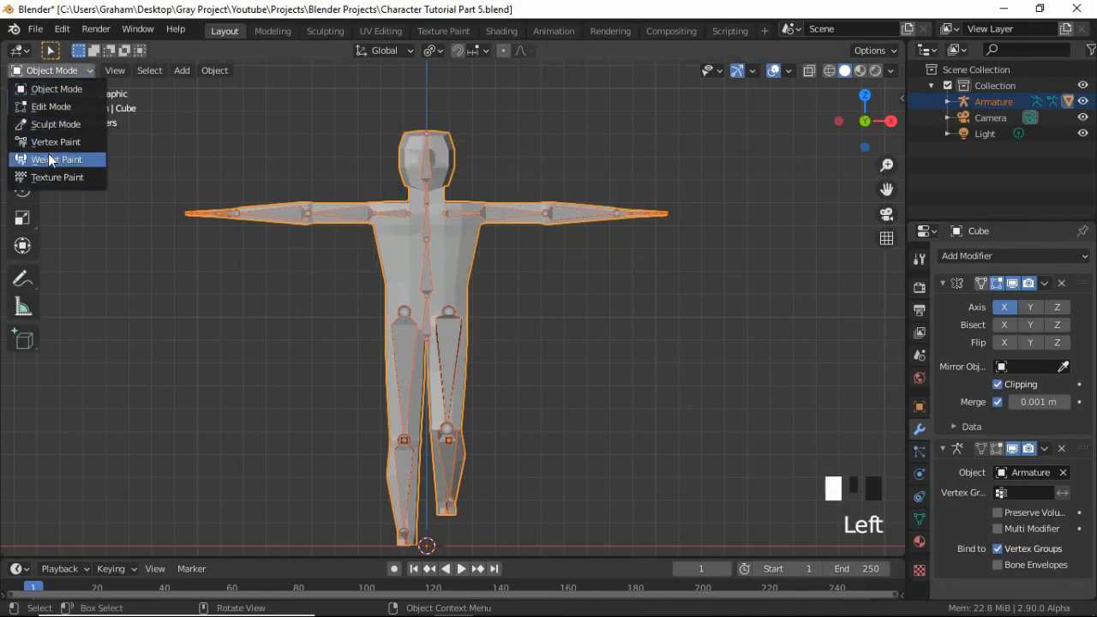
click(49, 159)
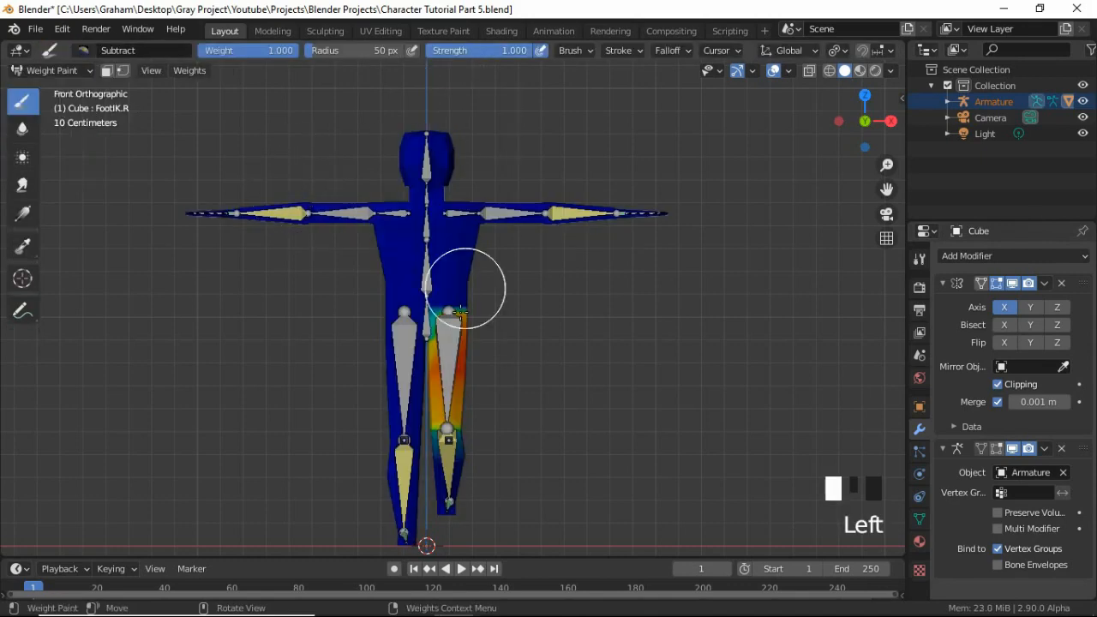
Try subtracting weight from the inner side of the raised leg's thigh at brush strength 1.0, and undo the stroke.
click(491, 49)
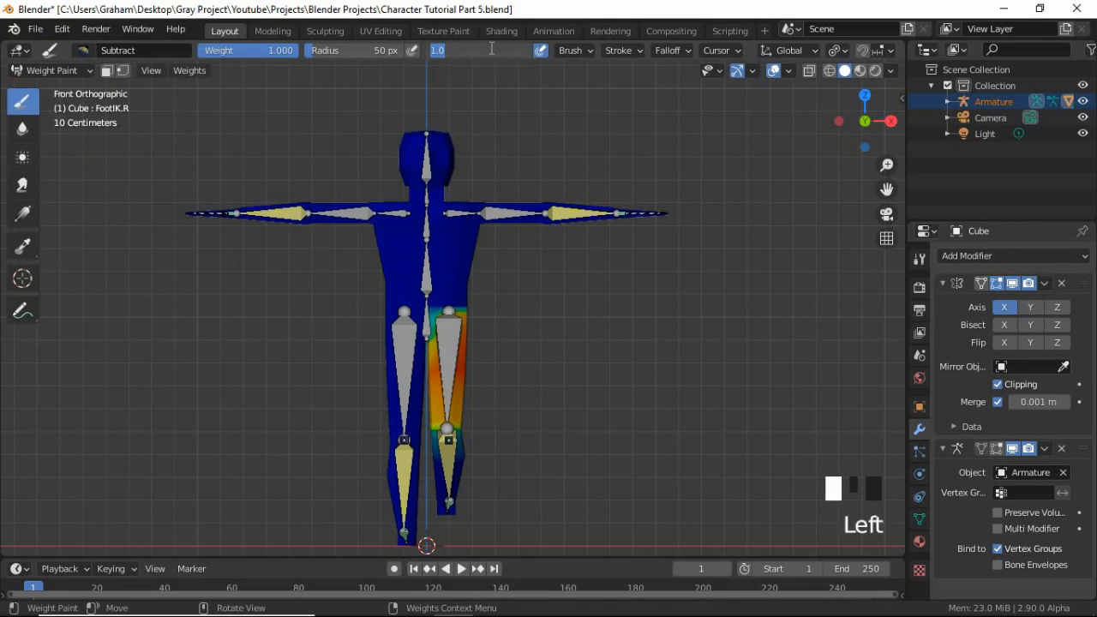
key(Return)
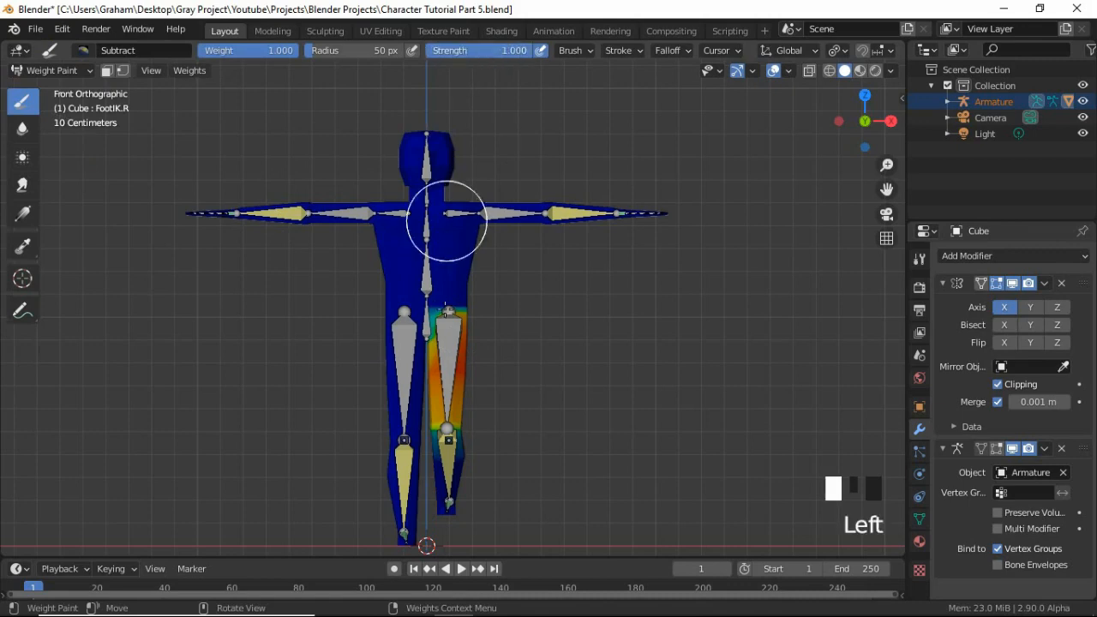
scroll(446, 318, up, 2)
middle_drag(502, 331, 465, 363)
scroll(380, 446, up, 2)
mouse_move(380, 446)
middle_down()
mouse_move(547, 433)
mouse_move(514, 411)
middle_up()
scroll(545, 446, down, 2)
mouse_move(466, 350)
mouse_down()
mouse_move(477, 391)
mouse_move(457, 343)
mouse_move(494, 387)
mouse_up()
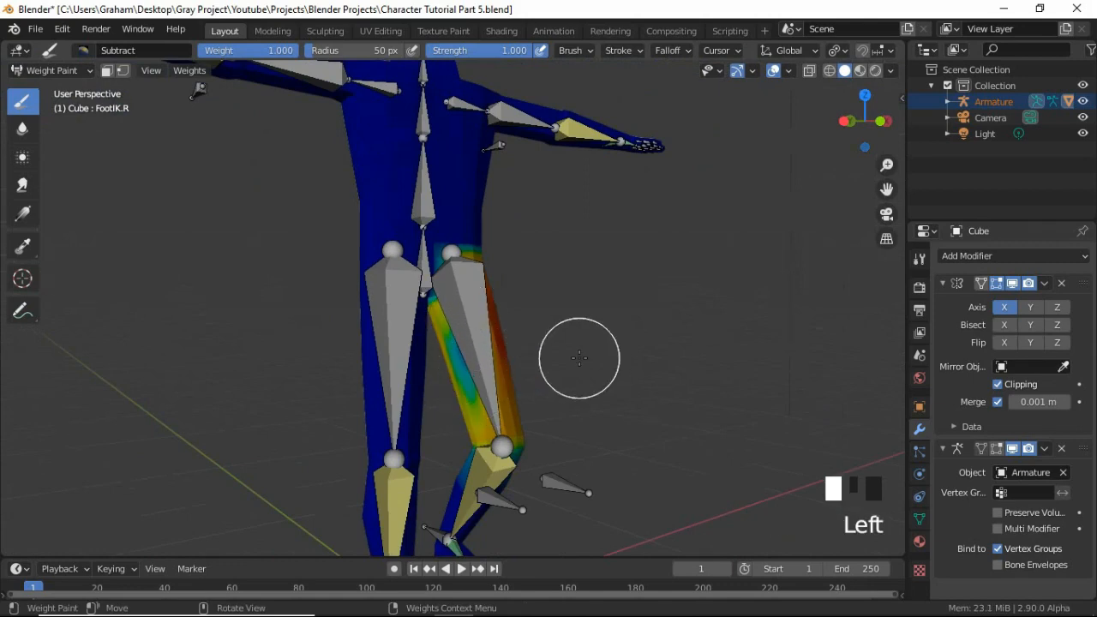
key(ctrl+z)
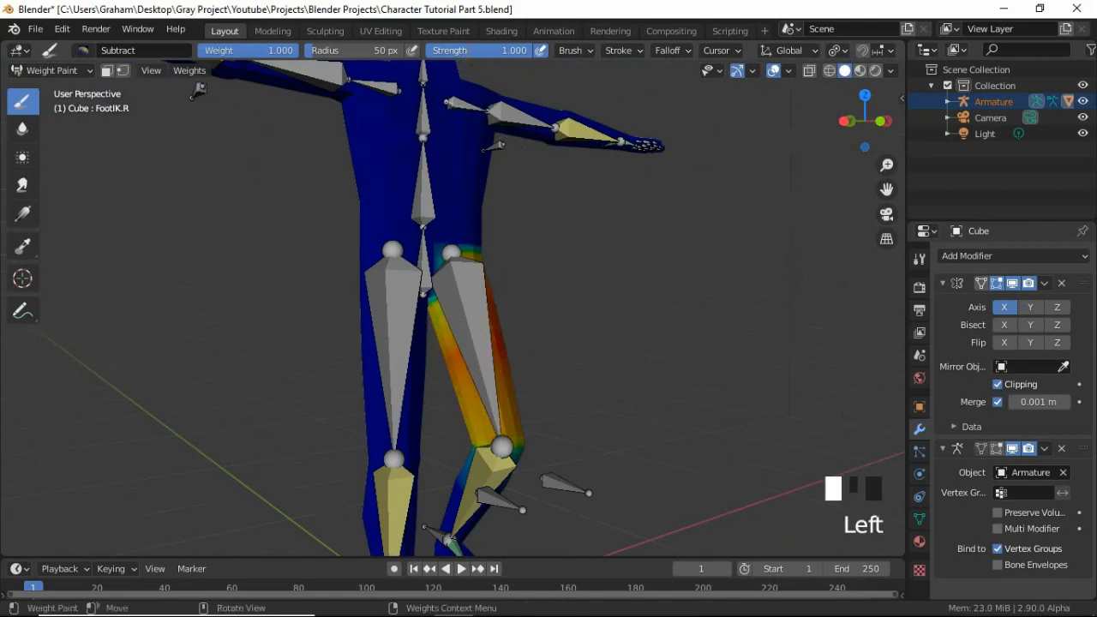
Try subtracting weight from the raised leg's thigh at brush strength 0.2, and undo the strokes and the strength change.
click(468, 50)
text(.2)
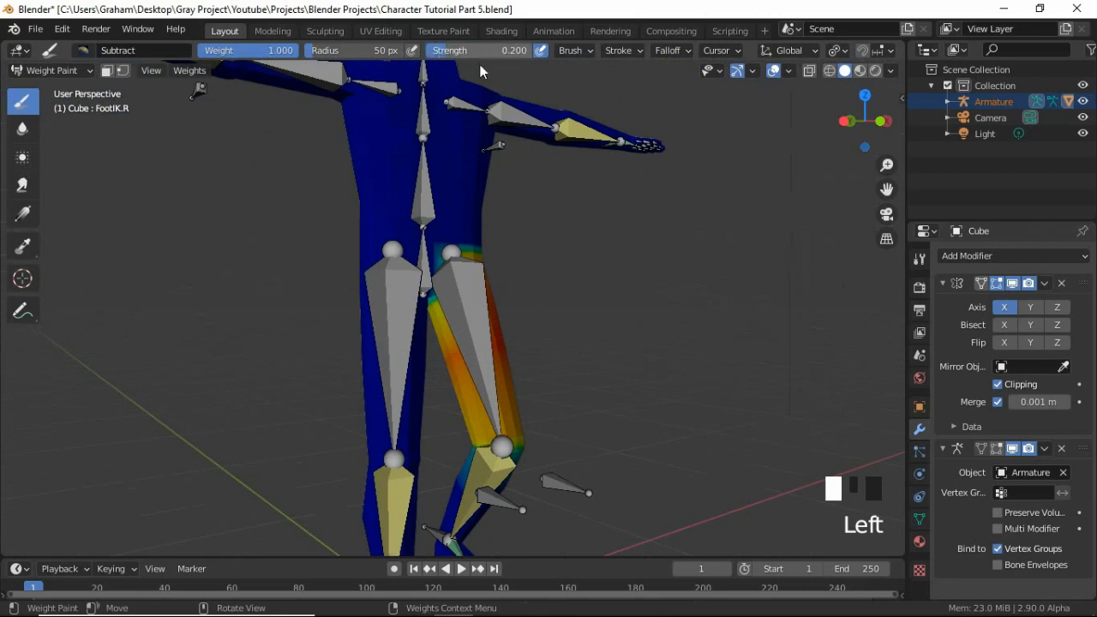
click(448, 364)
drag(448, 363, 497, 345)
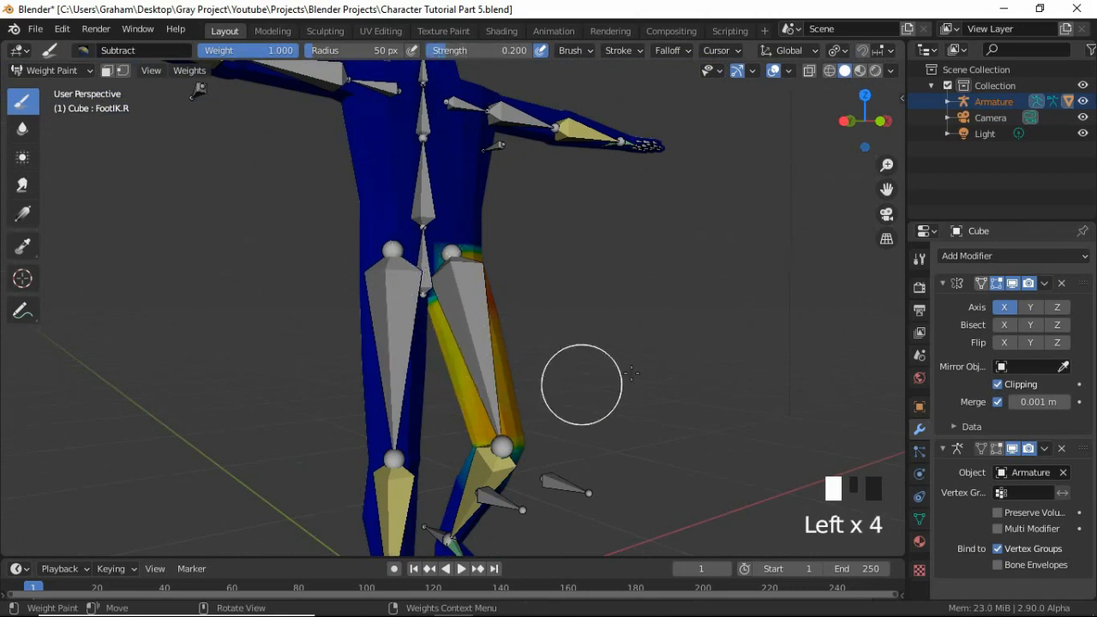
key(ctrl+z)
key(ctrl+z)
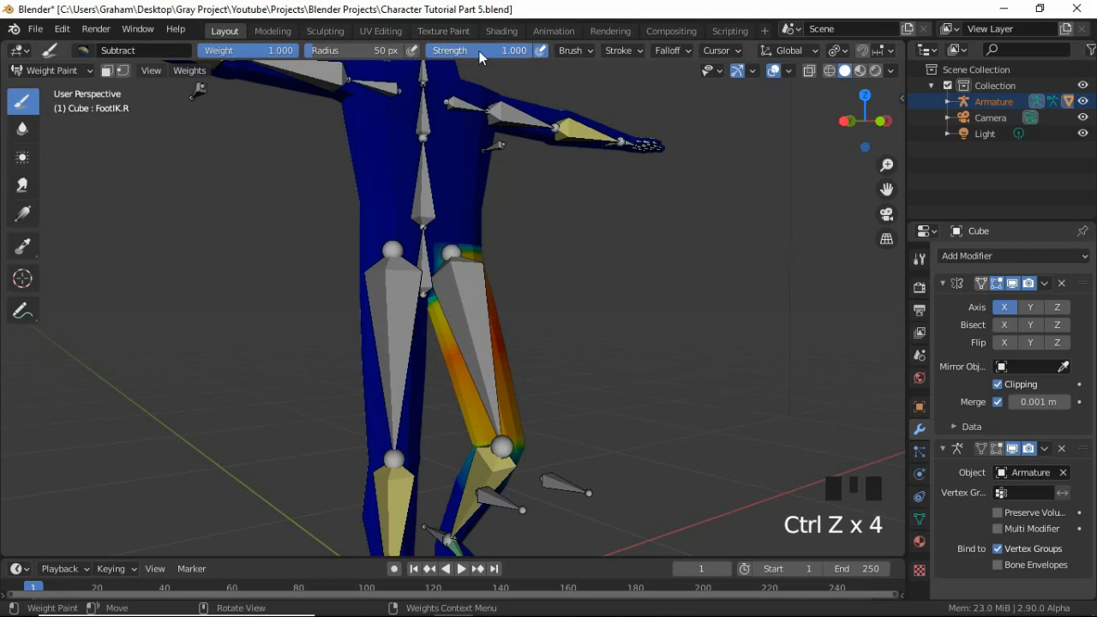
Set the brush radius to 42 px and select the Shoulder.L bone to display its weights.
key(f)
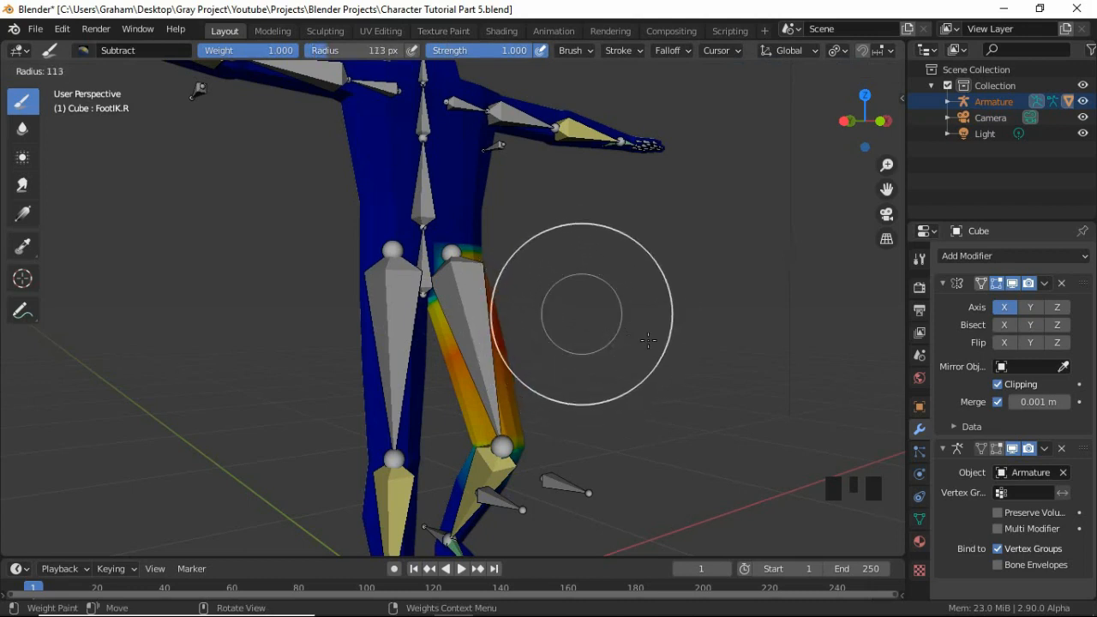
click(573, 319)
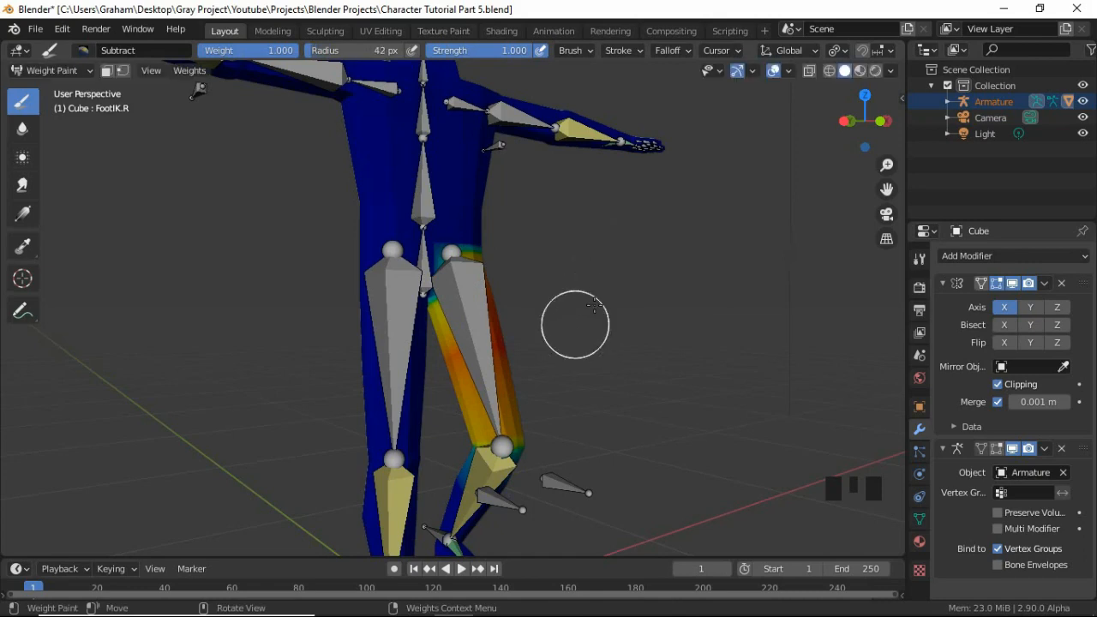
middle_drag(571, 321, 496, 299)
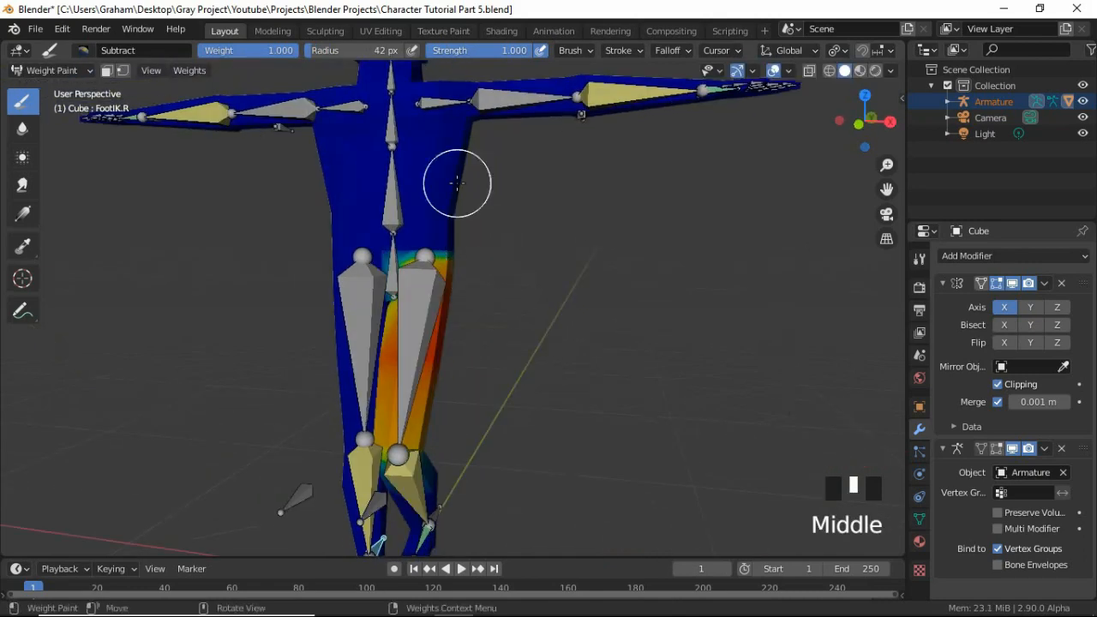
scroll(457, 182, down, 3)
shift+middle_drag(443, 171, 507, 277)
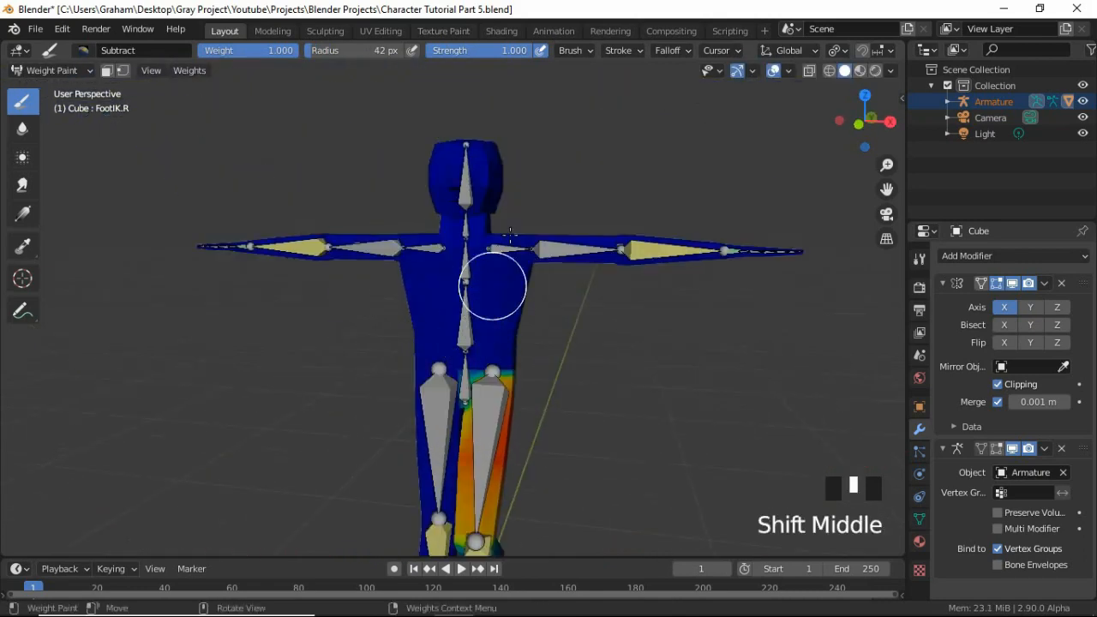
middle_drag(510, 234, 485, 254)
scroll(470, 295, up, 4)
ctrl+click(504, 246)
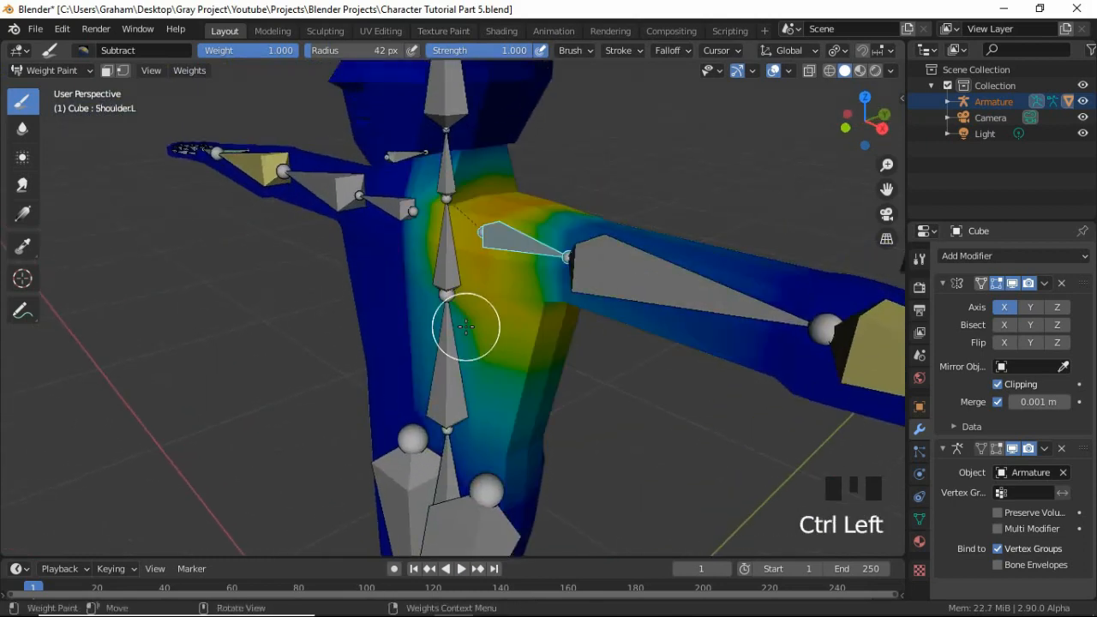
Select the Spine and FootIK.L bones in turn to examine their weights on the mesh.
key(KP_1)
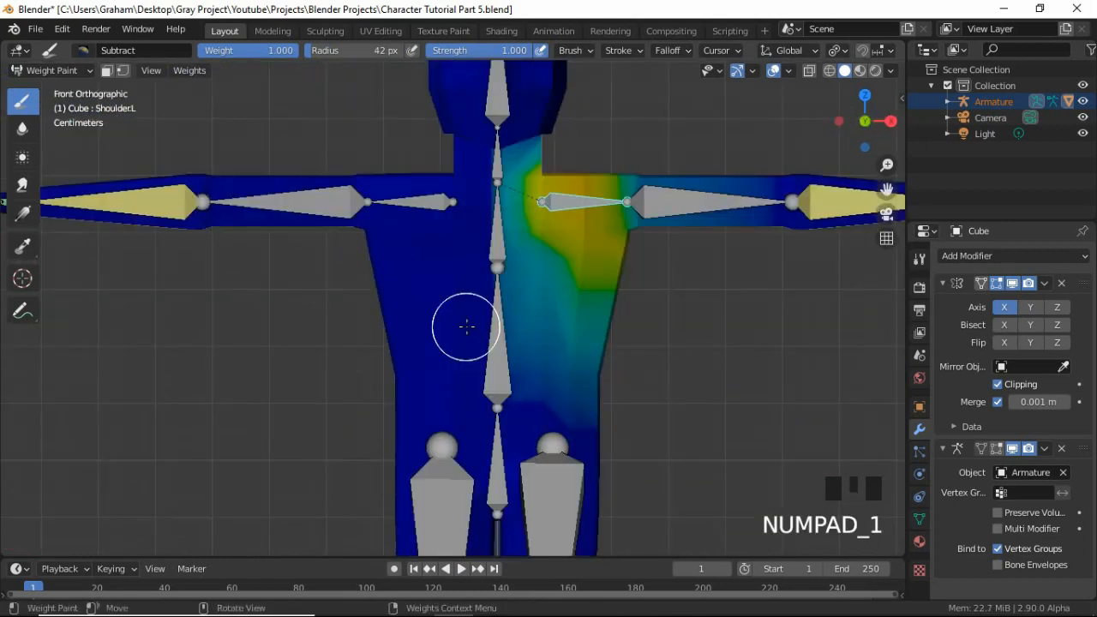
ctrl+click(502, 378)
ctrl+click(517, 383)
scroll(522, 385, down, 3)
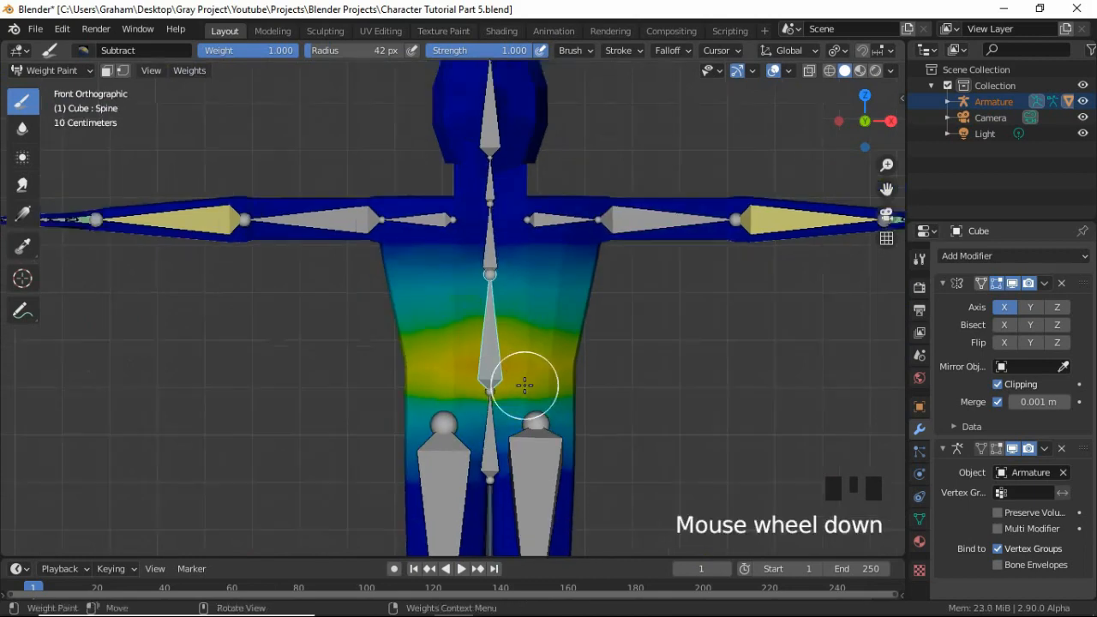
shift+middle_drag(519, 422, 476, 416)
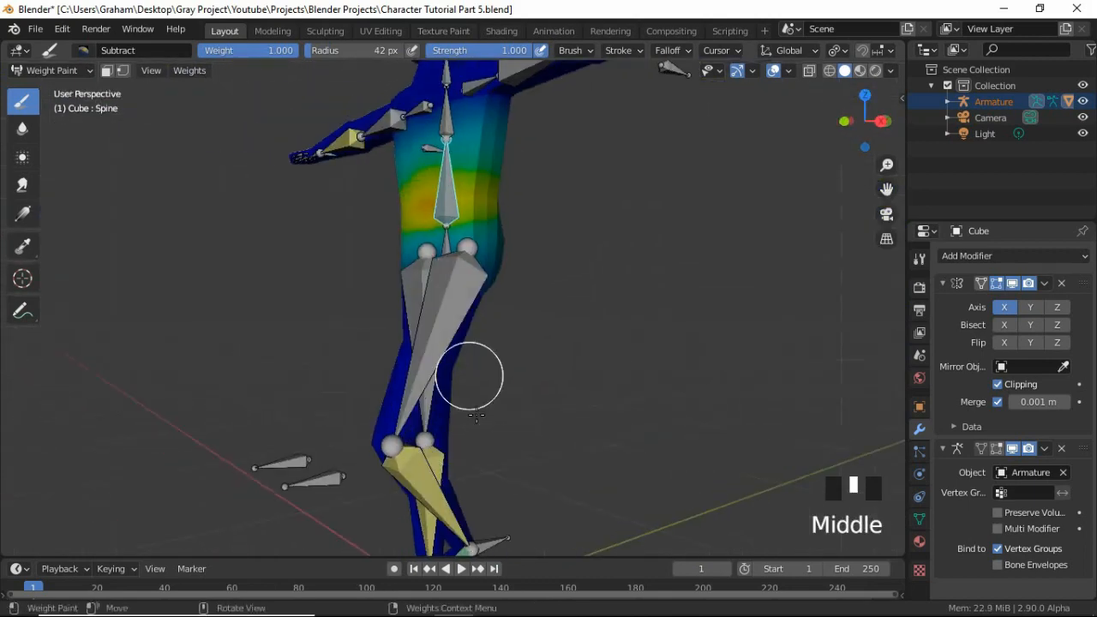
ctrl+click(495, 538)
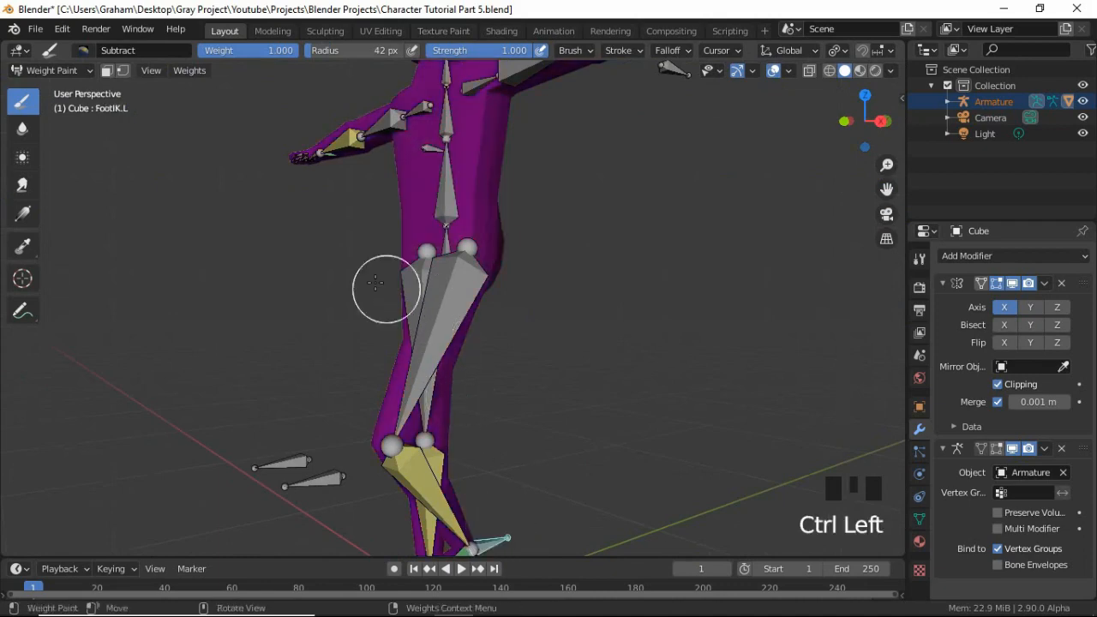
scroll(388, 257, down, 2)
middle_drag(411, 142, 527, 216)
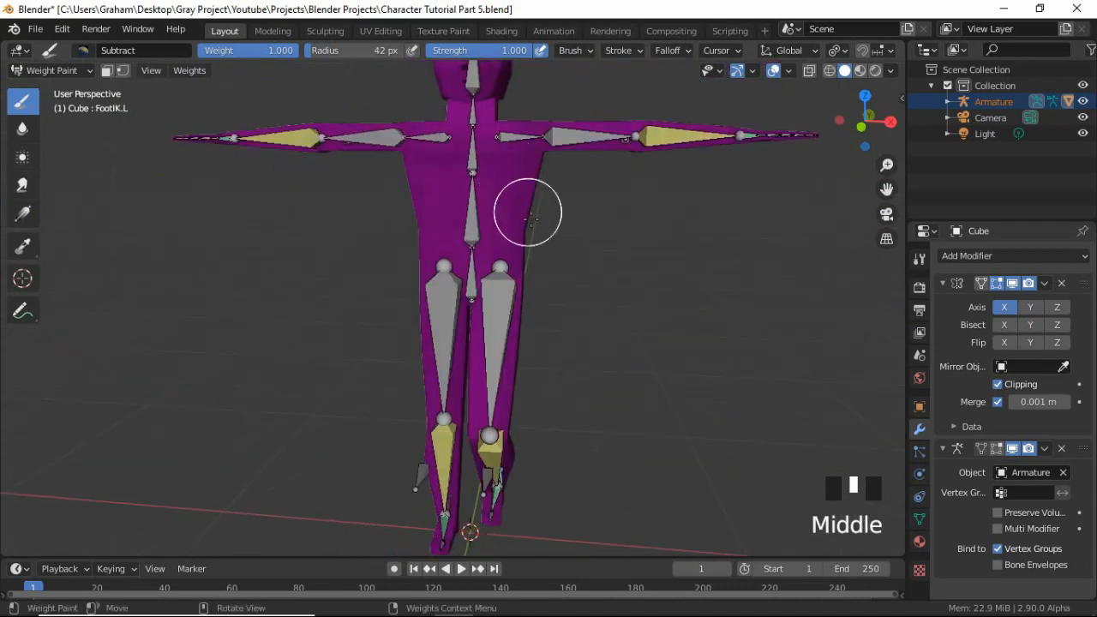
scroll(575, 250, down, 2)
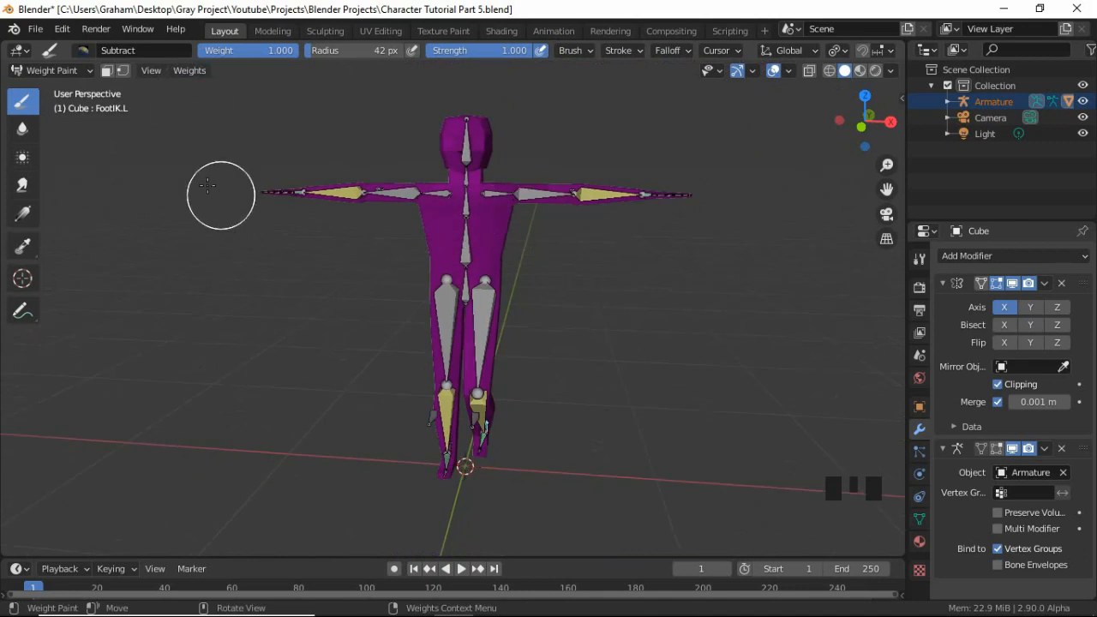
Leave Weight Paint mode for Object Mode, and put the armature alone into Pose Mode in front view.
click(47, 70)
click(49, 89)
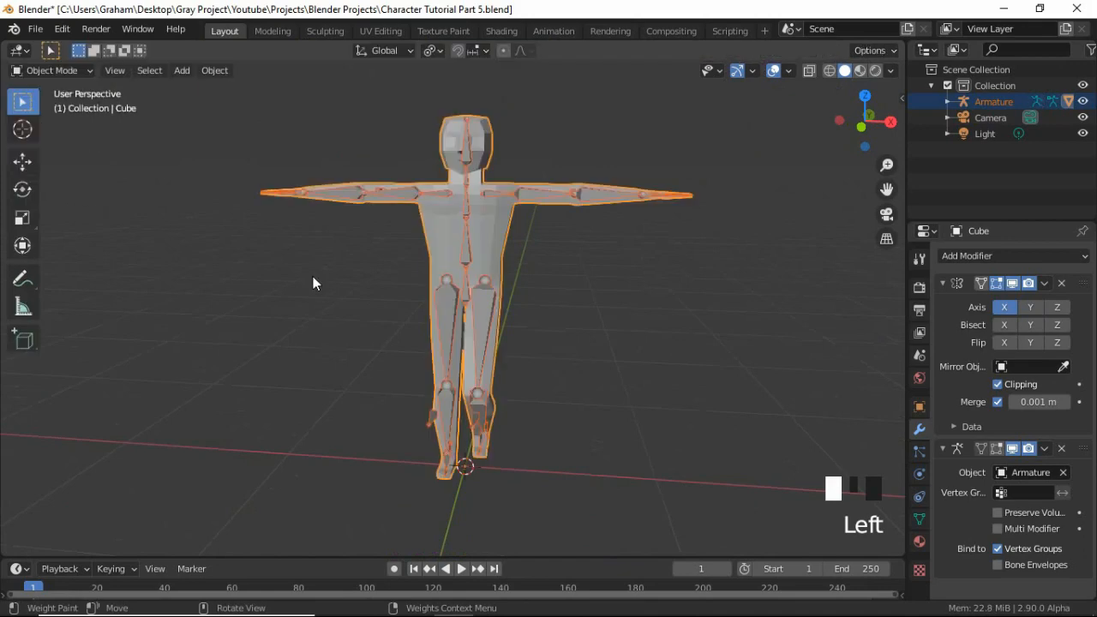
key(KP_1)
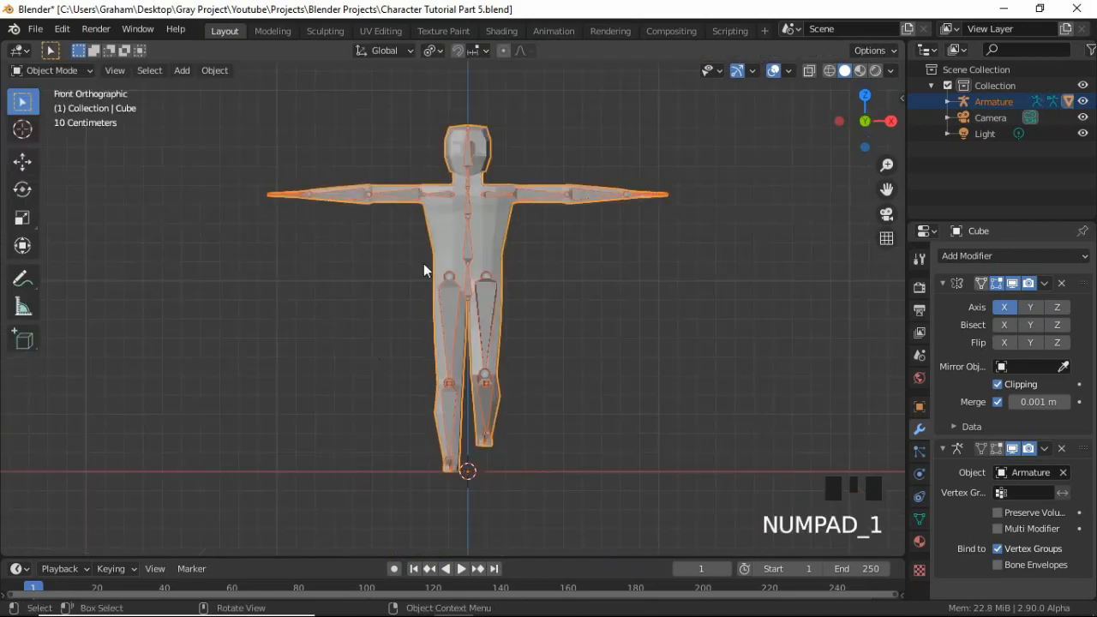
click(476, 236)
click(470, 233)
key(ctrl+Tab)
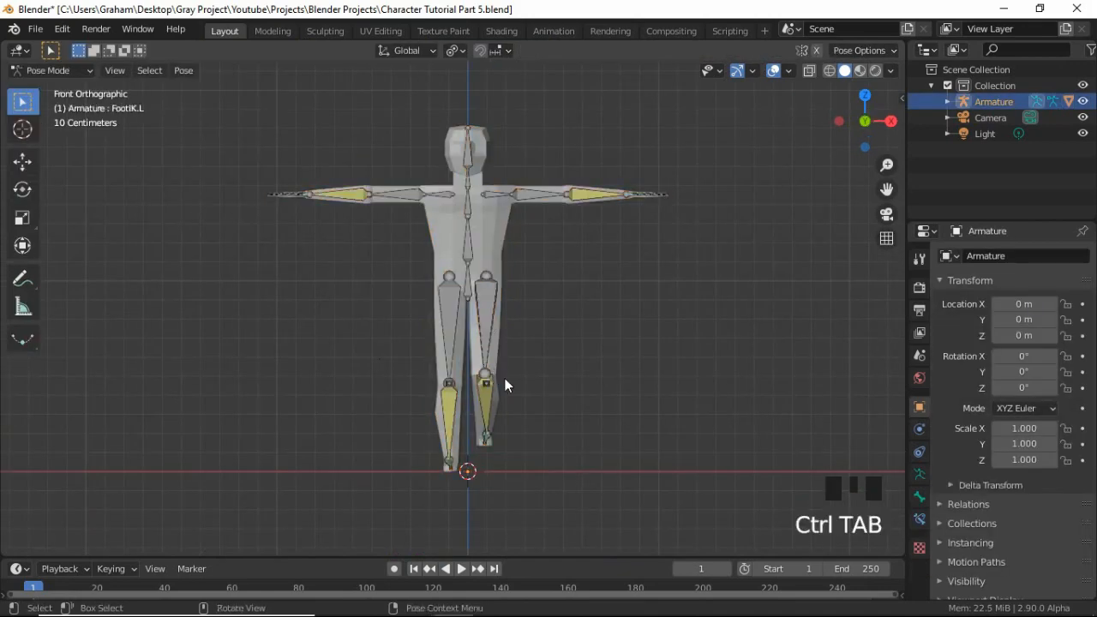
Clear all transforms on every bone of the armature and return it to Object Mode.
key(a)
click(189, 70)
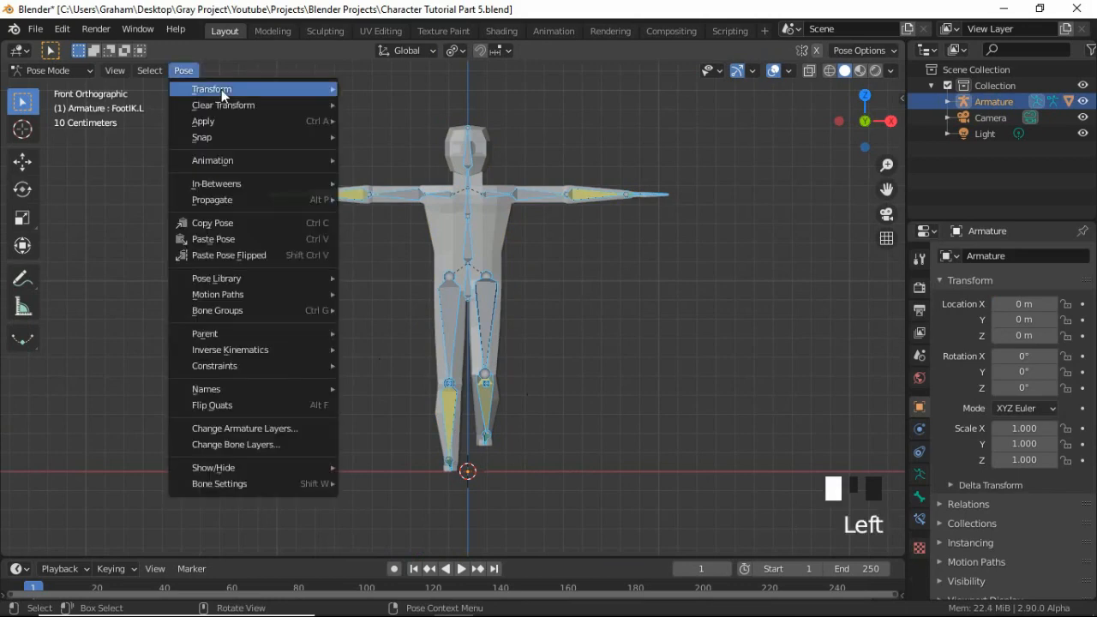
mouse_move(225, 104)
click(366, 105)
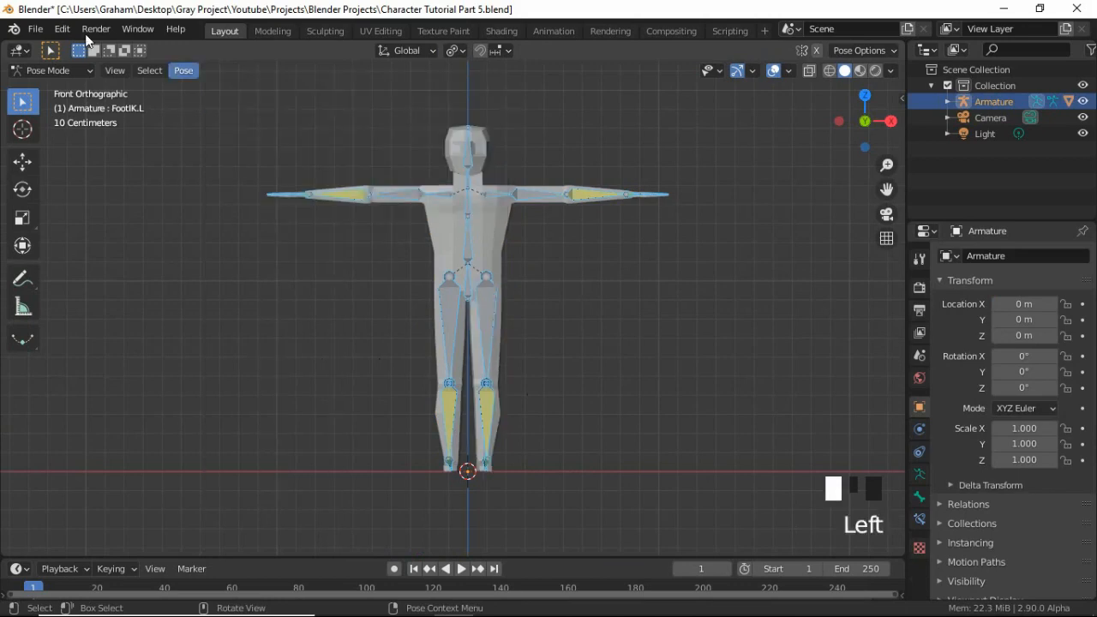
click(48, 70)
click(53, 90)
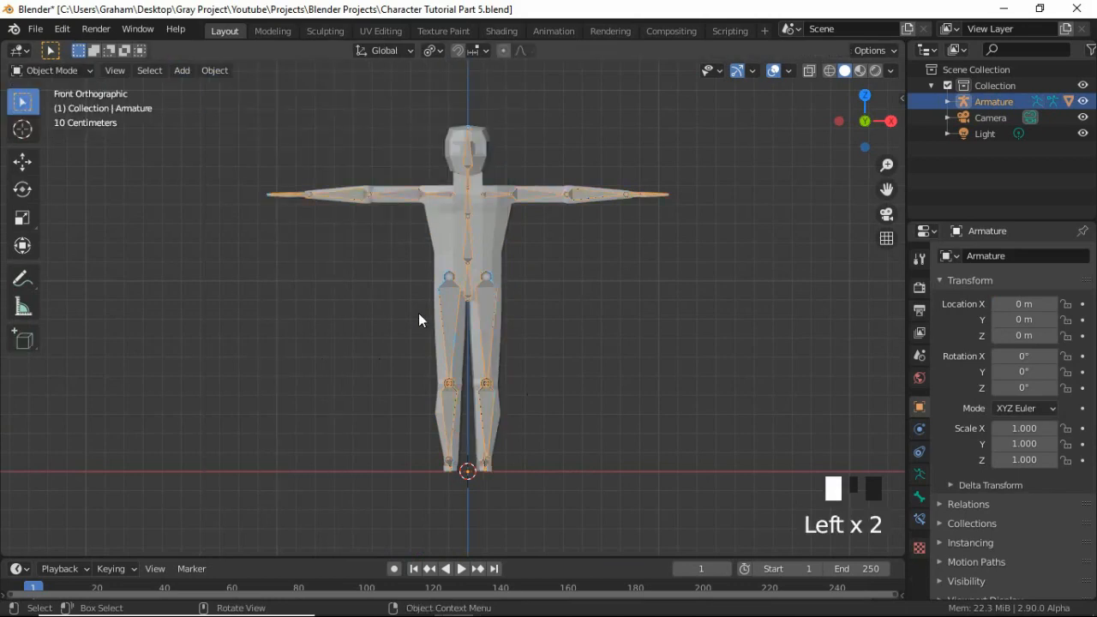